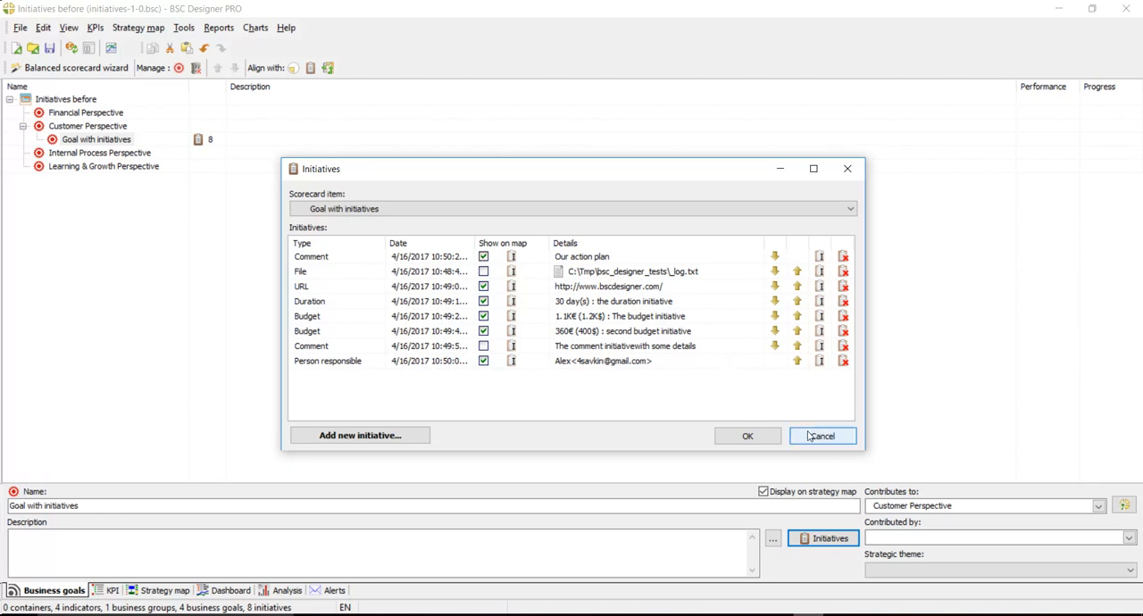
- Close the goal's initiatives list without changes and view its initiatives up close on the strategy map
left_click(327, 347)
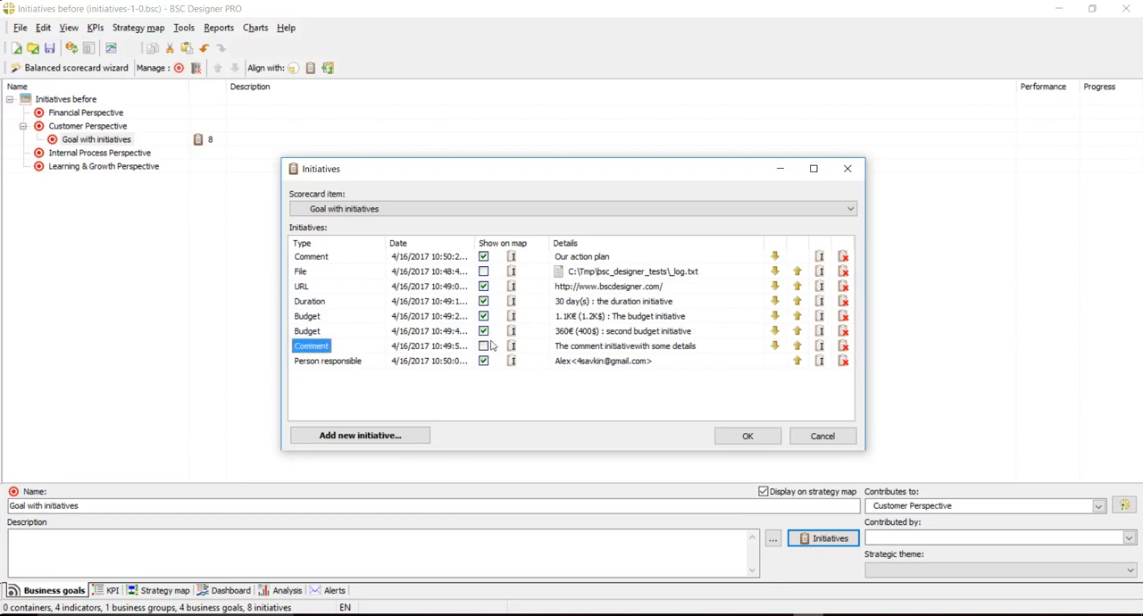
left_click(845, 438)
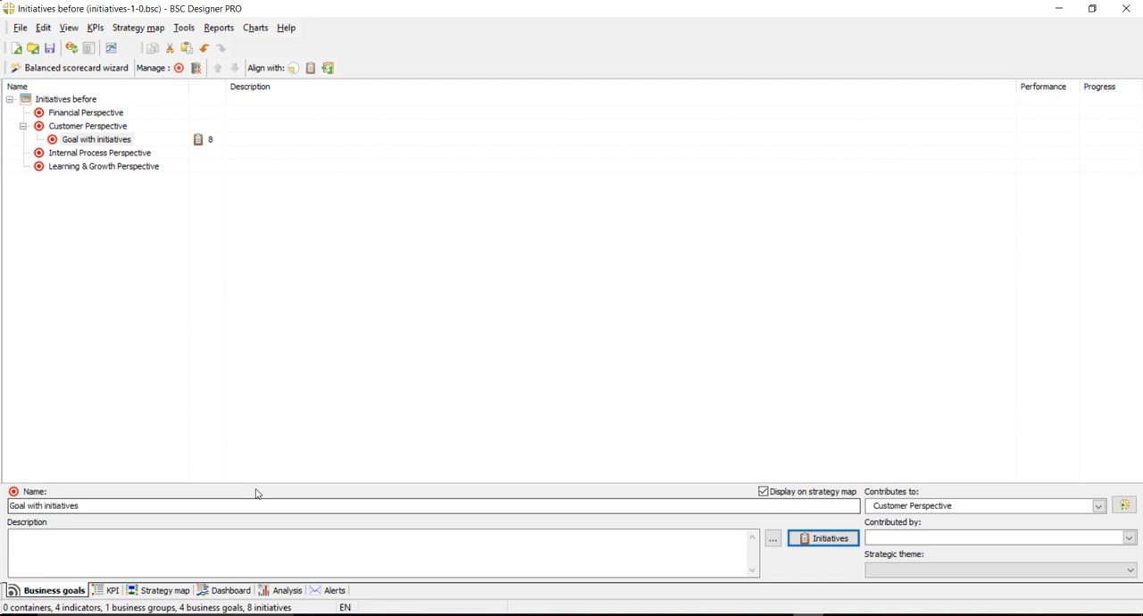
left_click(165, 590)
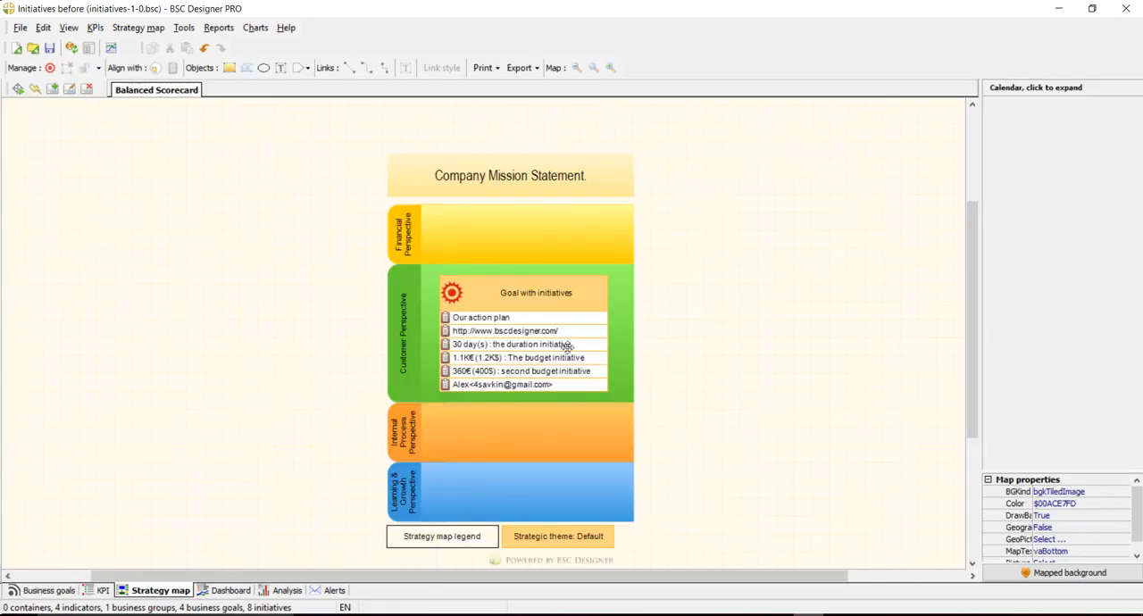
scroll(677, 343, "up", 1)
scroll(677, 343, "up", 1)
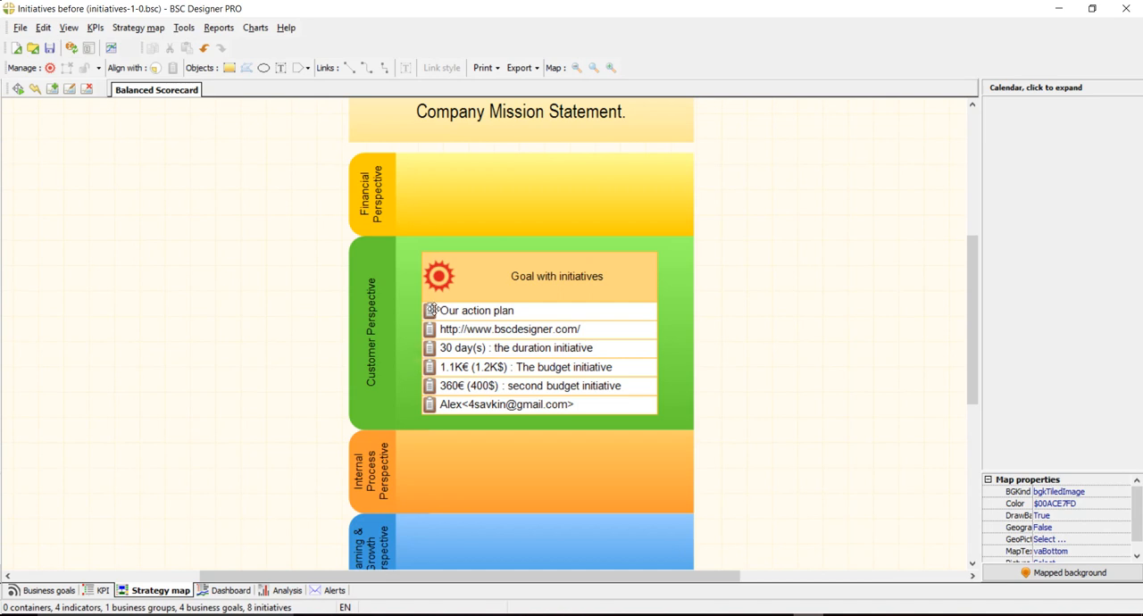
left_click_drag(389, 577, 416, 577)
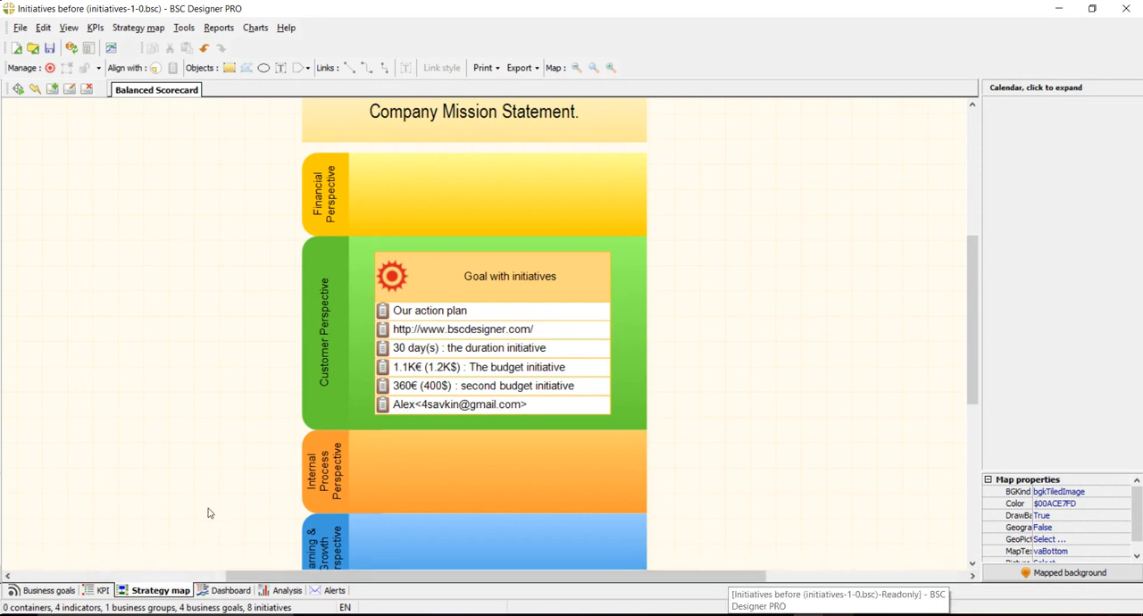
- Inspect the entry form for a new Budget initiative on "Goal with initiatives" and leave without adding anything
left_click(49, 590)
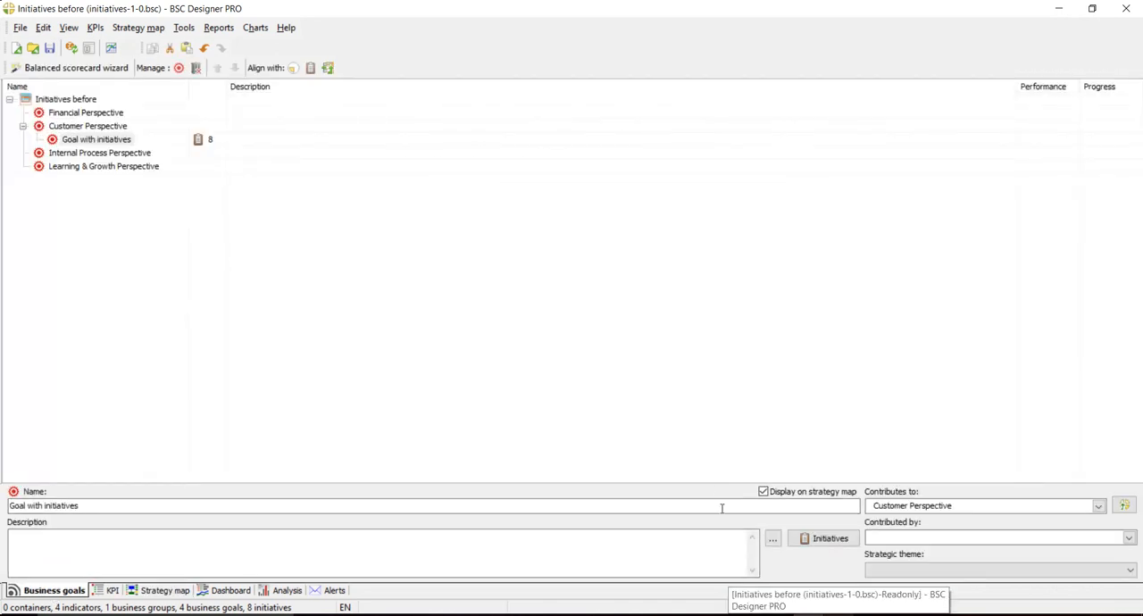
left_click(91, 140)
left_click(804, 539)
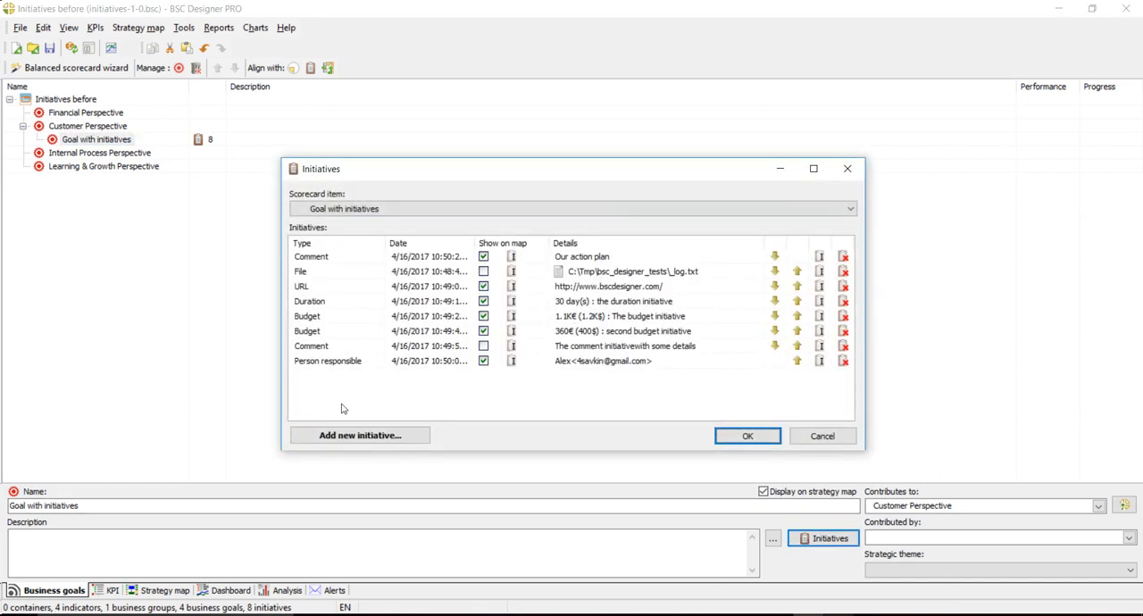
left_click(358, 435)
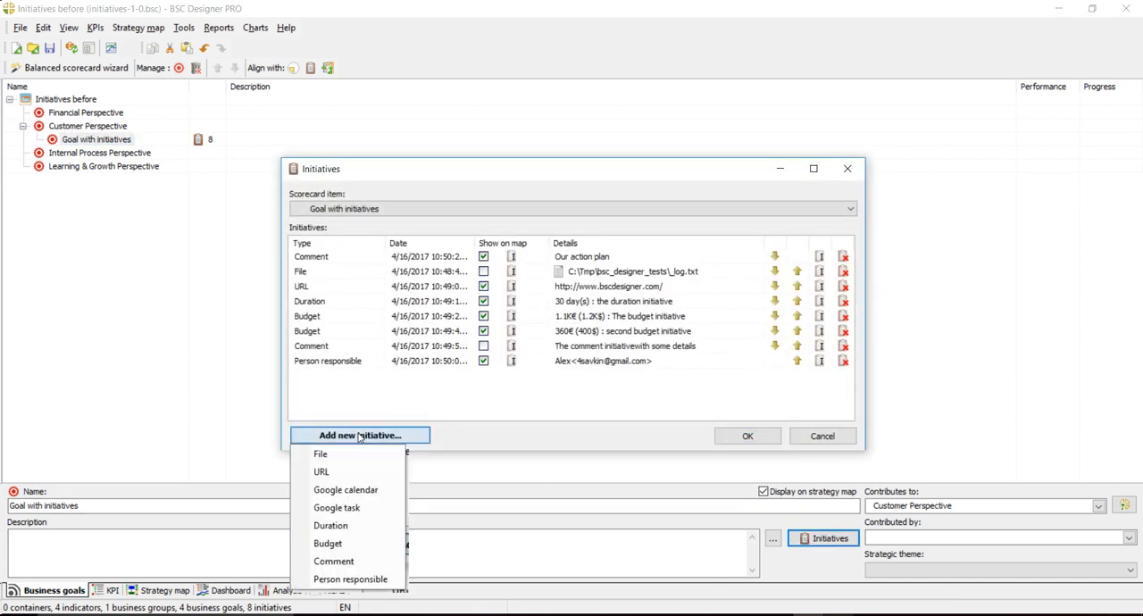
left_click(366, 543)
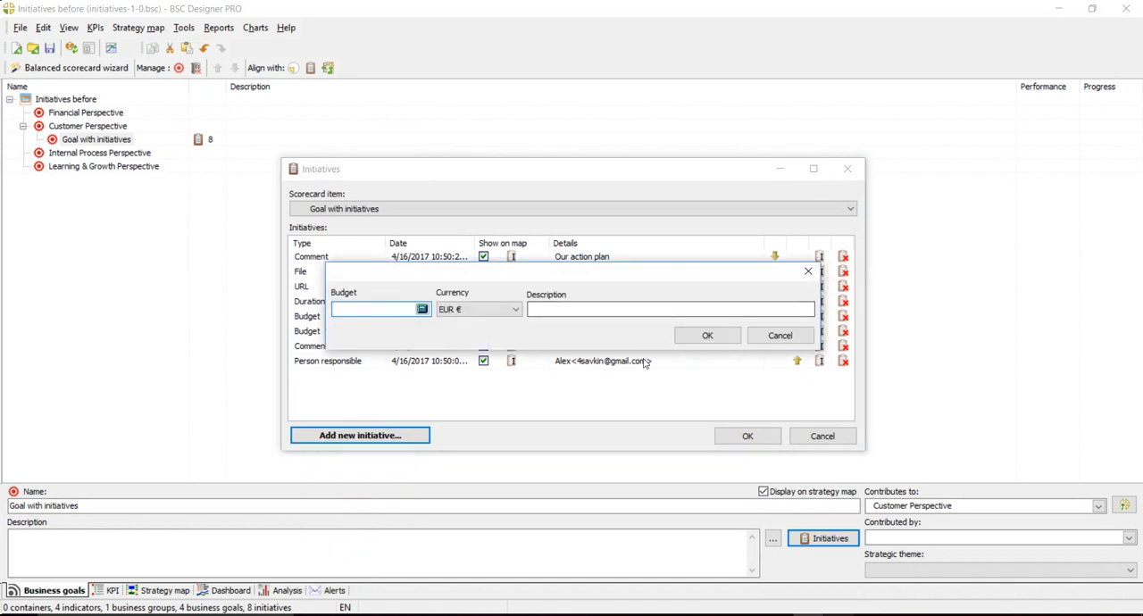
left_click(777, 335)
left_click(834, 436)
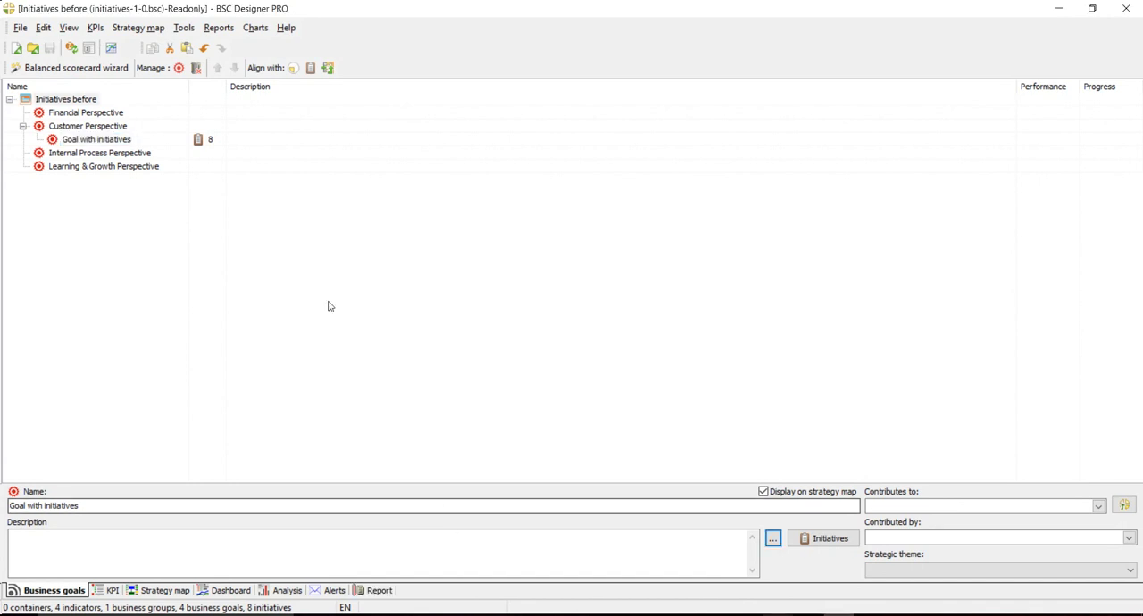
- Examine how the goal's initiatives appear on the strategy map of the read-only scorecard
left_click(319, 279)
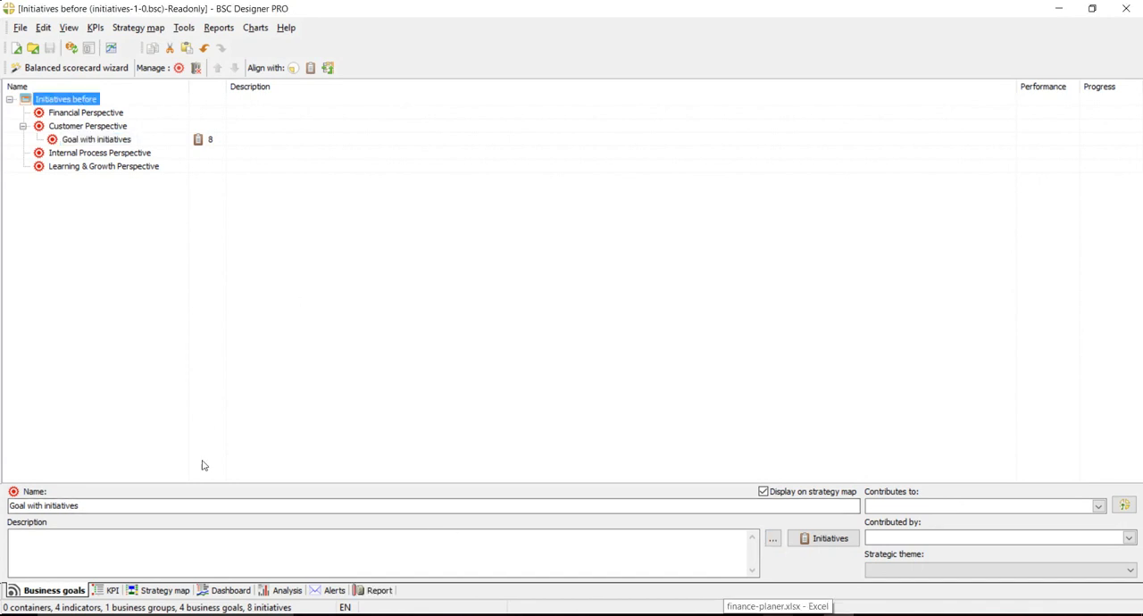
left_click(173, 592)
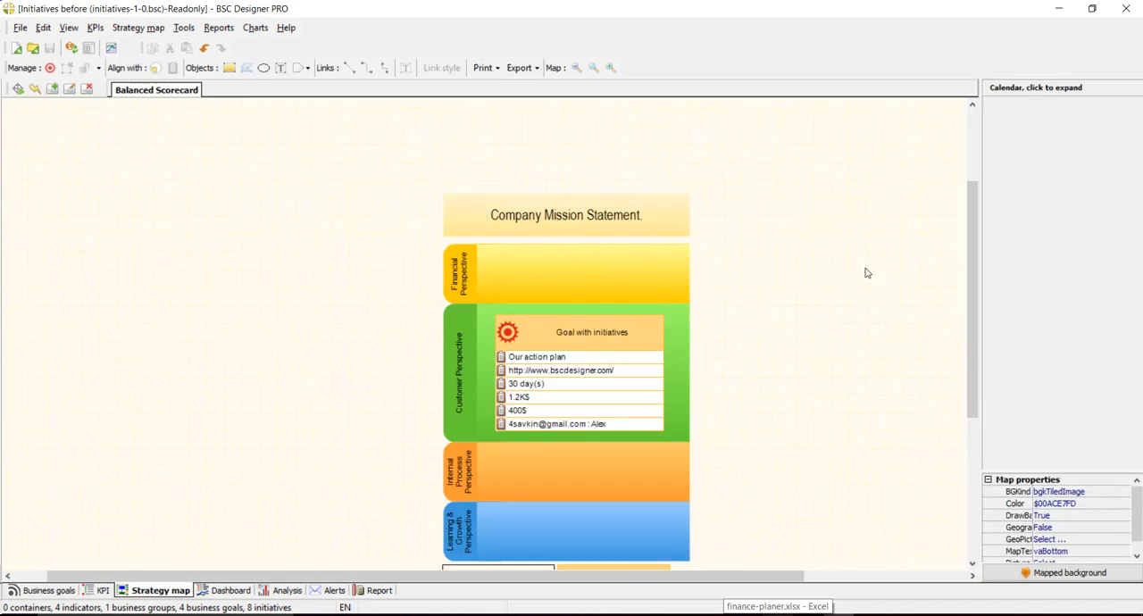
scroll(969, 223, "down", 2)
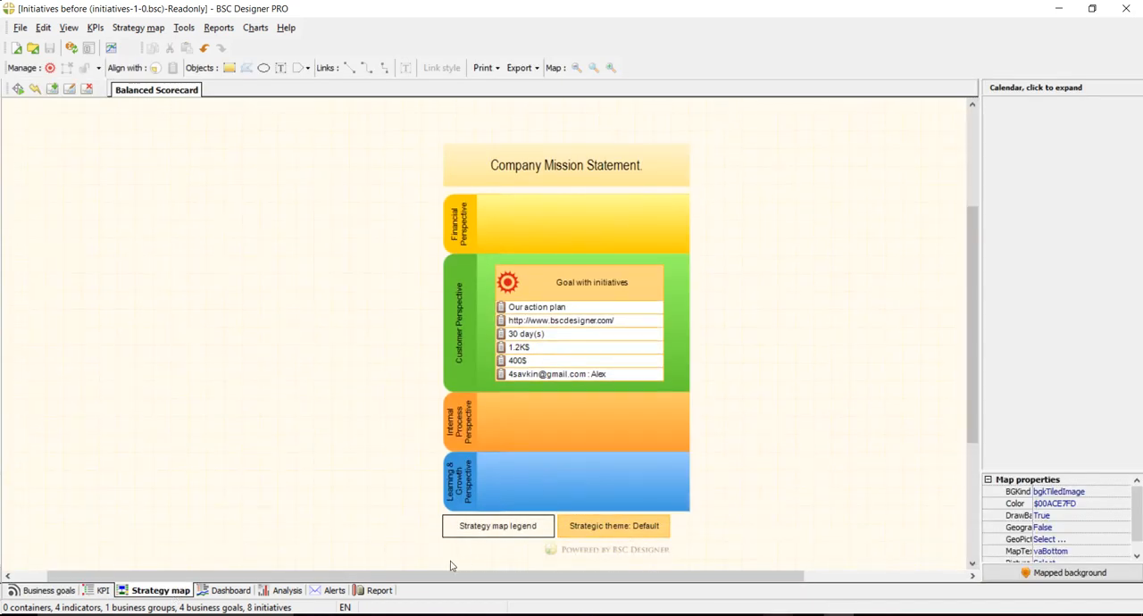
left_click_drag(441, 577, 523, 578)
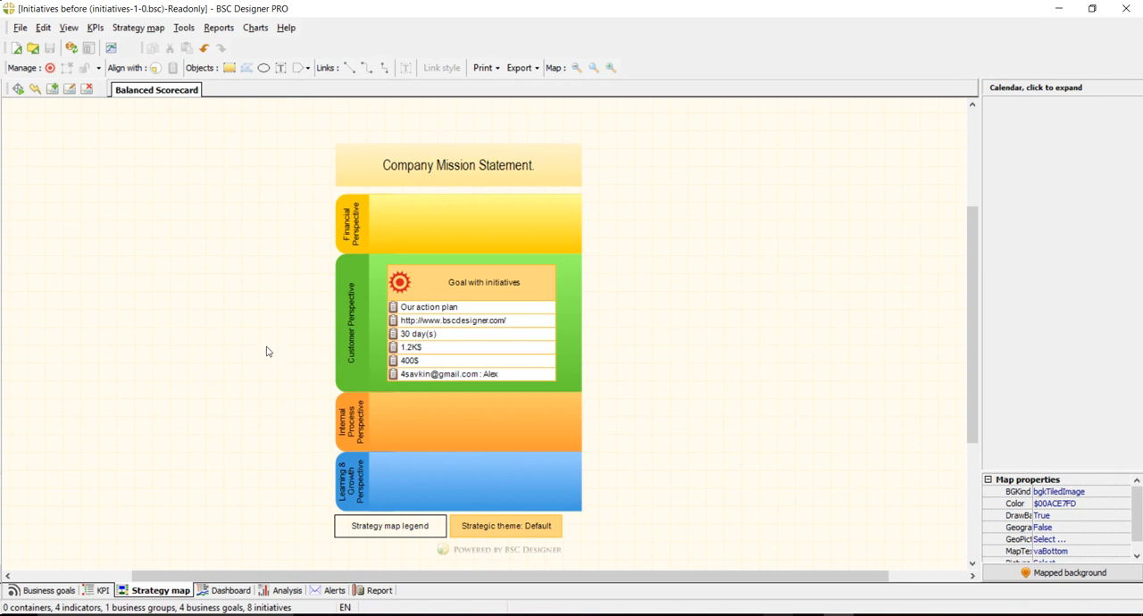
- Copy "Goal with initiatives" and paste the duplicate under the Customer Perspective
left_click(54, 590)
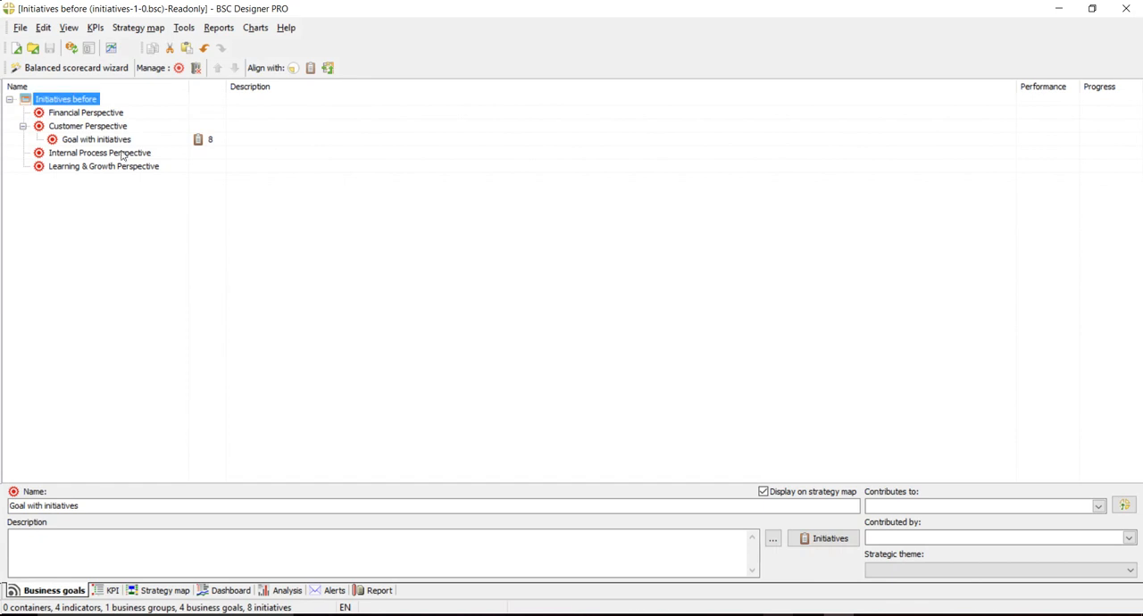
left_click(119, 143)
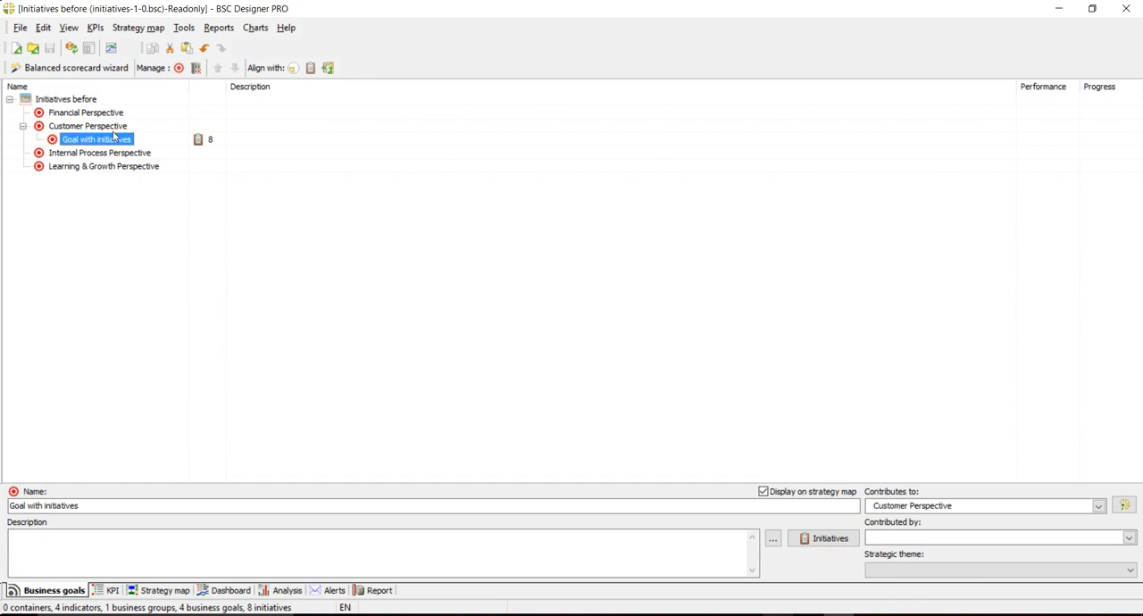
left_click(113, 129)
key("ctrl+v")
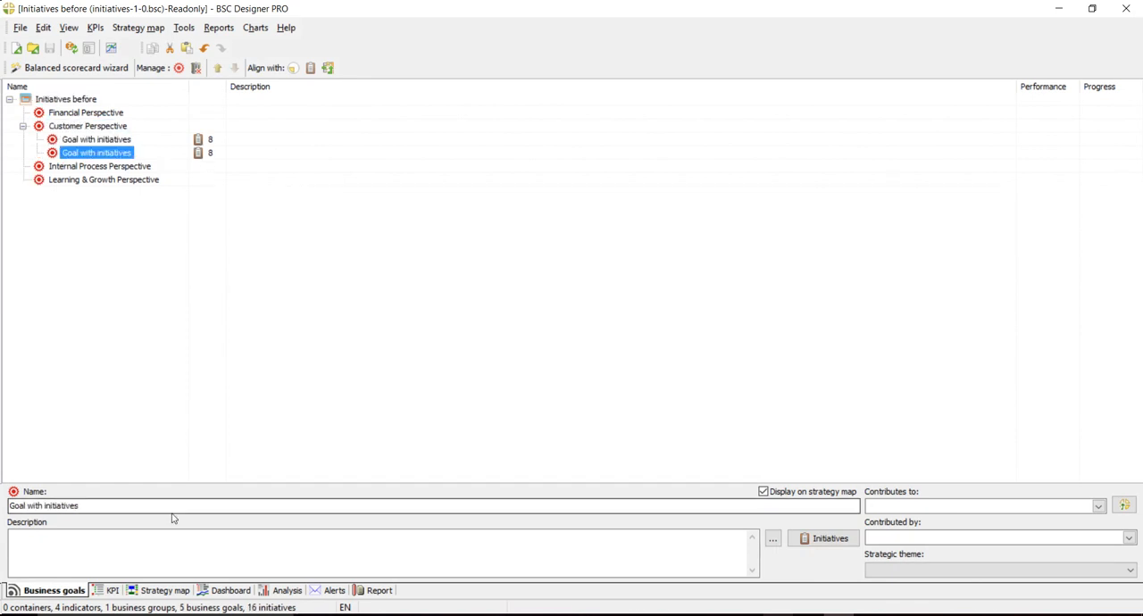
- Run the placement wizard on the strategy map to place the duplicated goal in the Customer Perspective
left_click(160, 590)
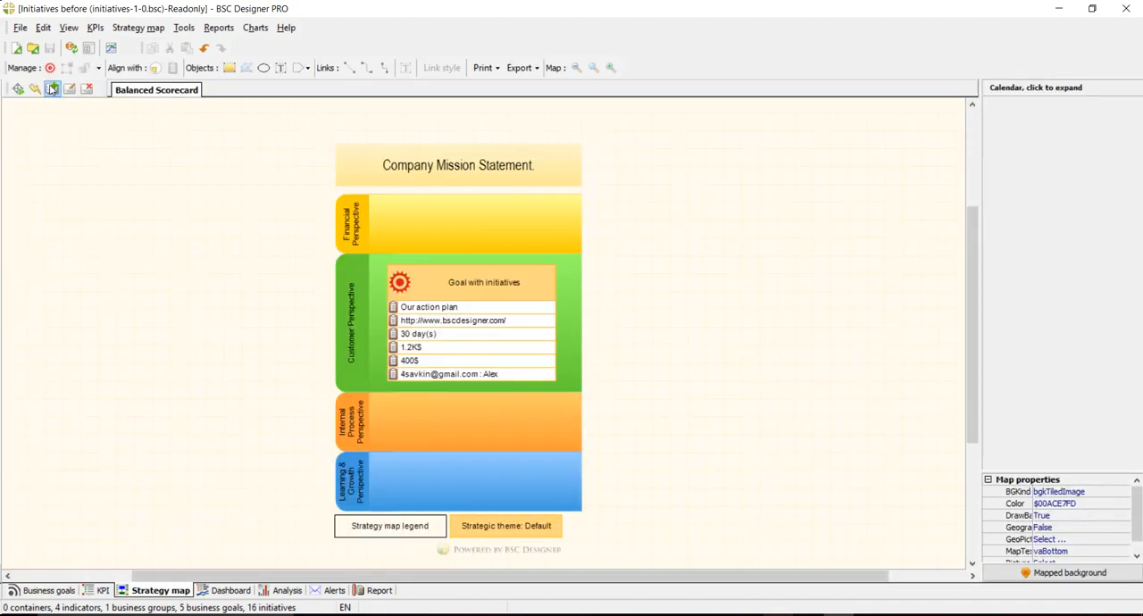
left_click(18, 89)
left_click(650, 489)
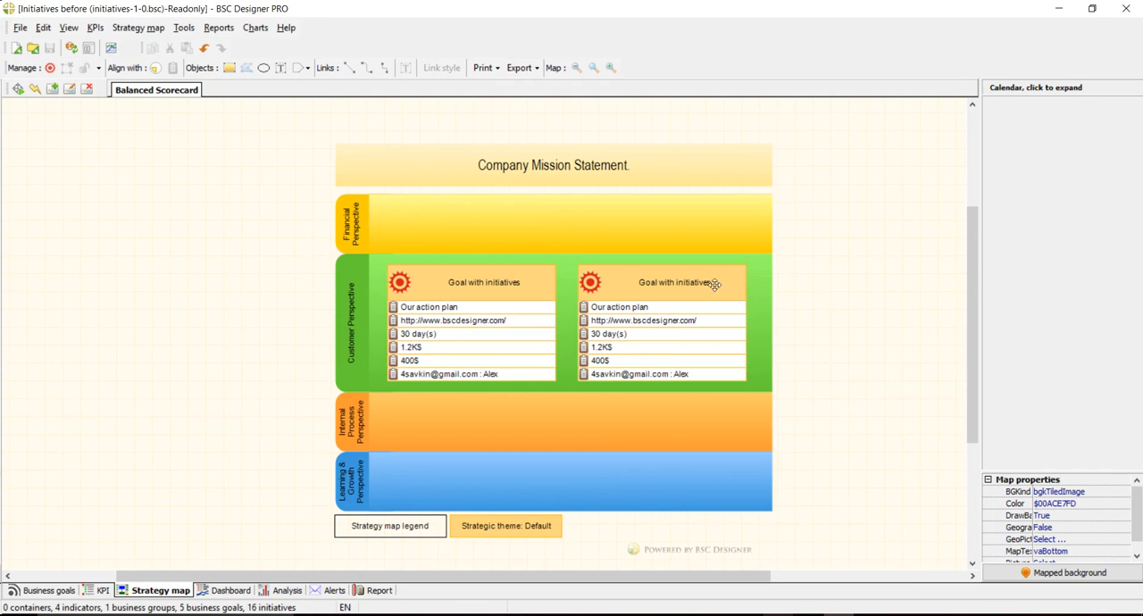
- Rename the duplicated goal "Goal with new initiatives" and update the strategy map with the placement wizard
left_click(61, 590)
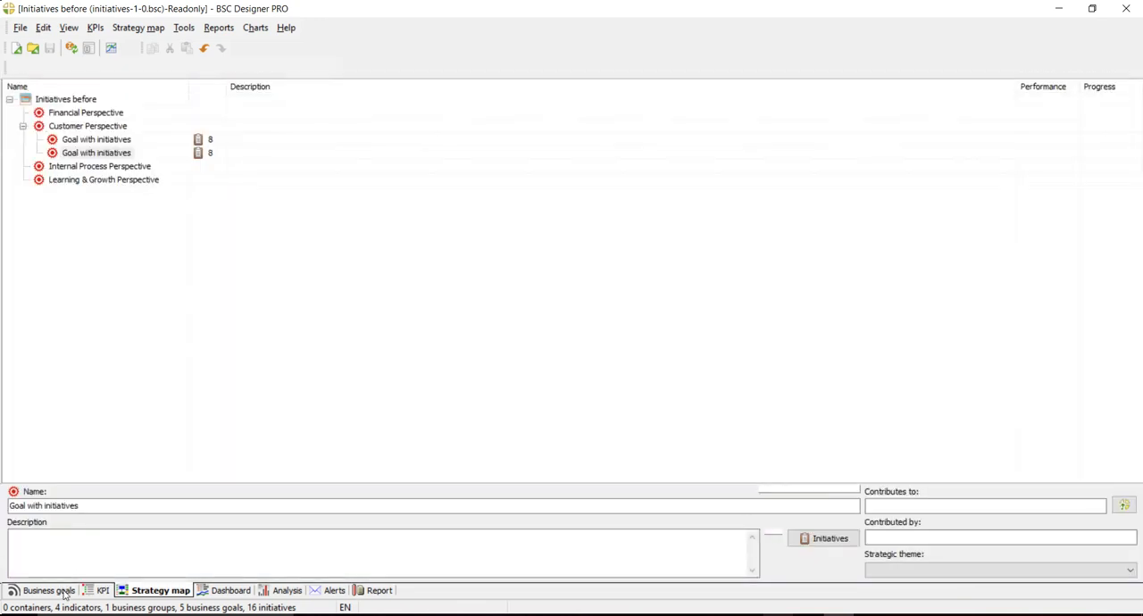
left_click(121, 166)
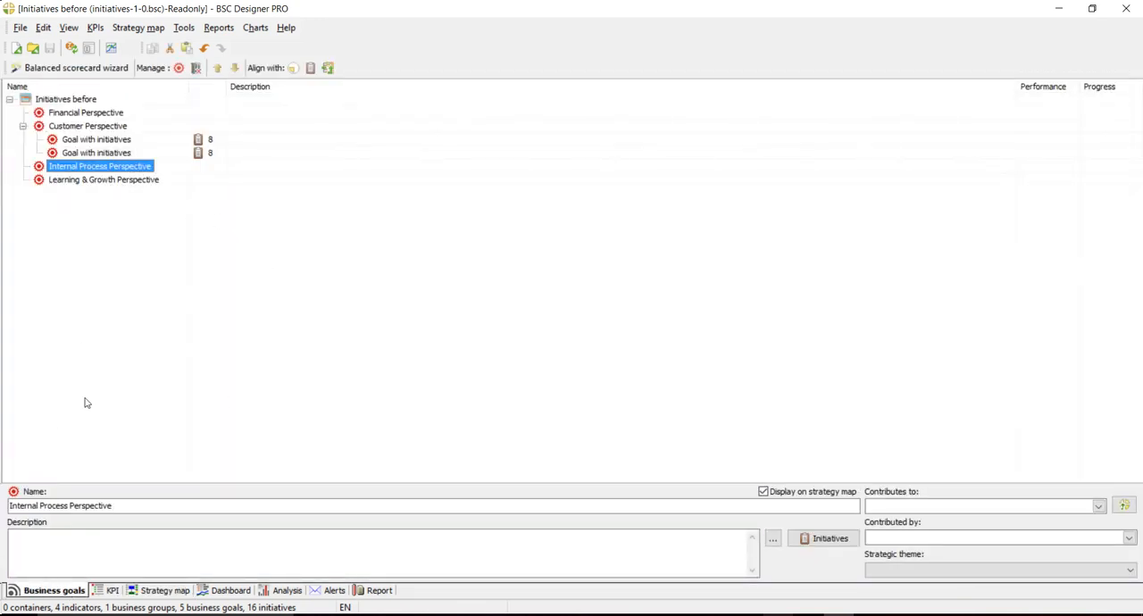
left_click(108, 153)
left_click(110, 506)
type("new")
key("BackSpace")
key("BackSpace")
key("BackSpace")
type("new")
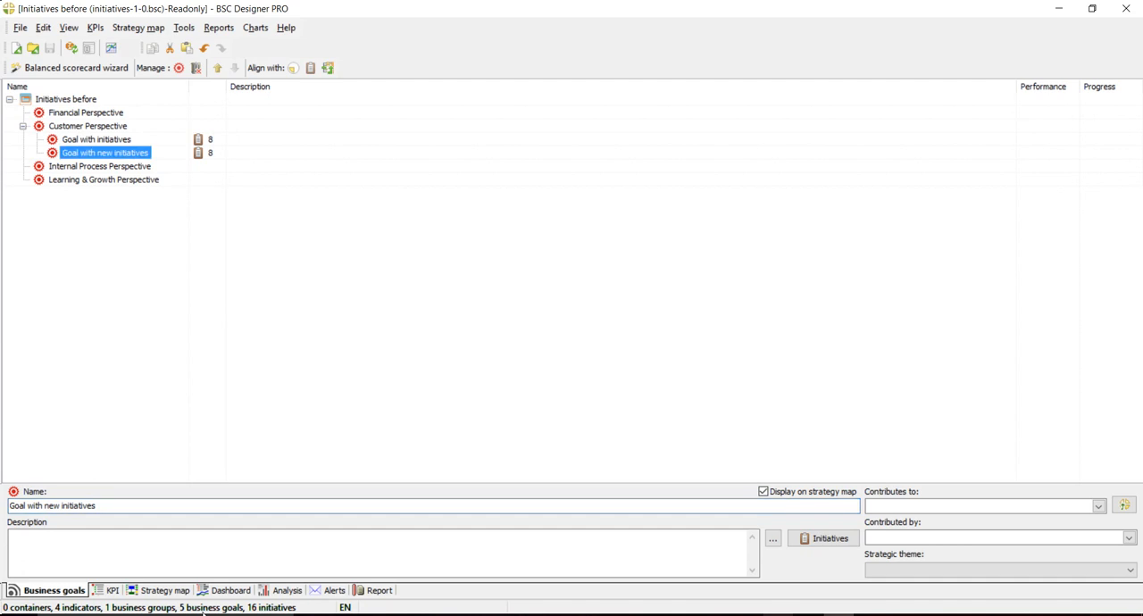
left_click(175, 593)
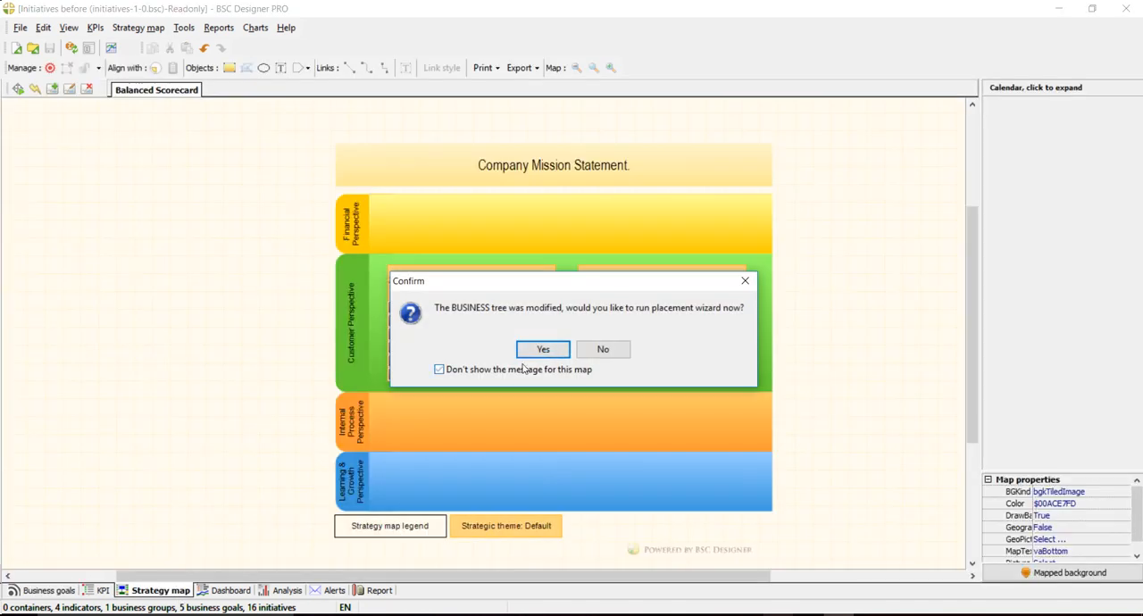
left_click(542, 349)
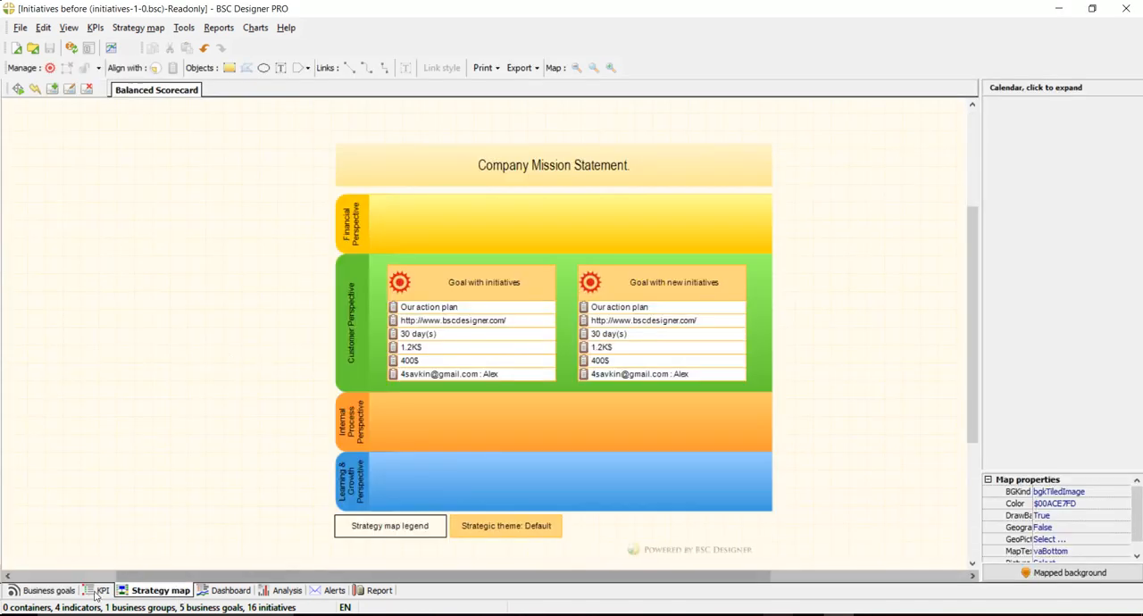
- Review the initiatives of "Goal with new initiatives" and the blank new-initiative form, leaving both without changes
left_click(61, 592)
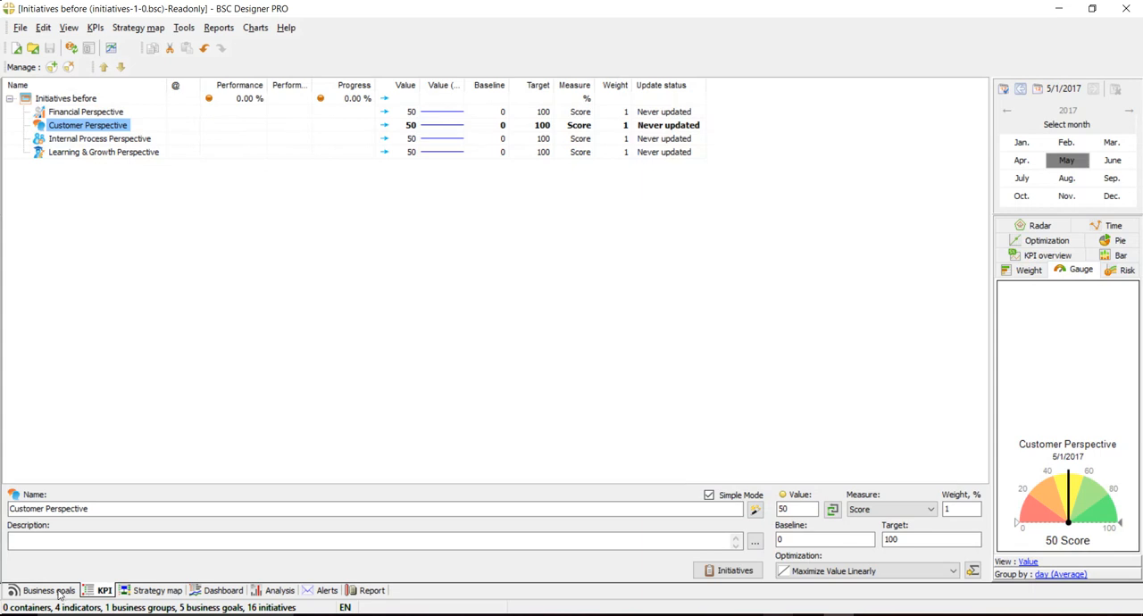
left_click(58, 592)
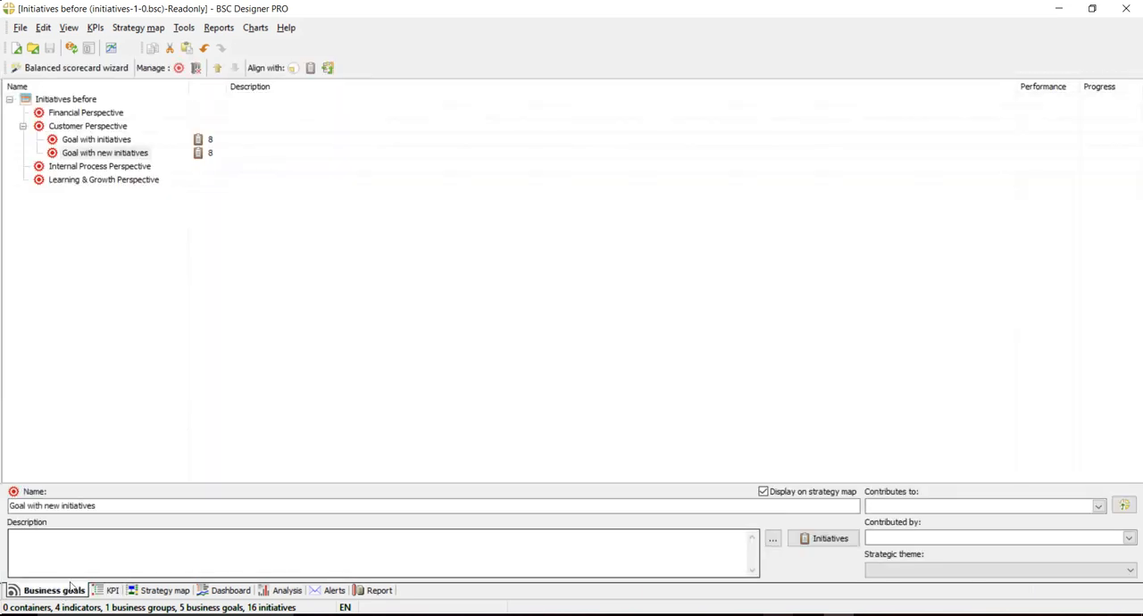
left_click(808, 536)
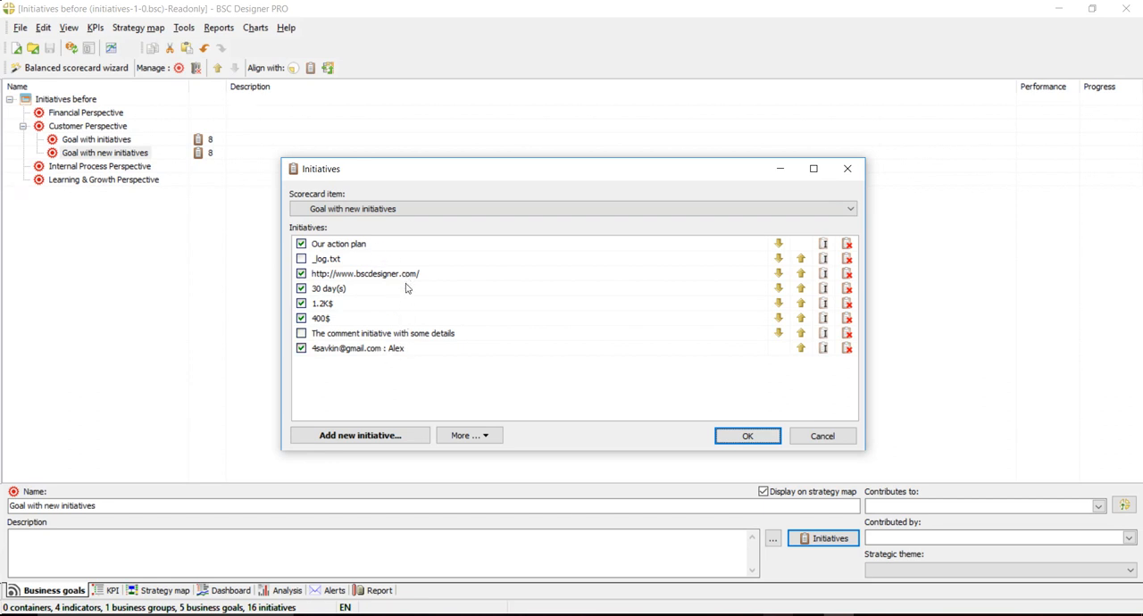
left_click(362, 436)
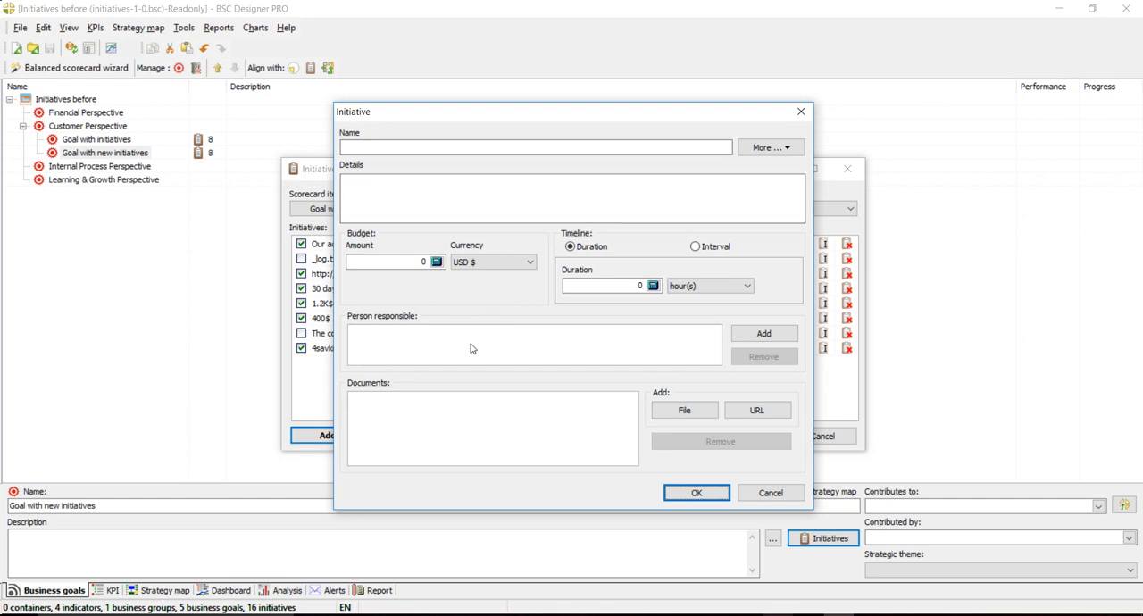
left_click(764, 491)
left_click(814, 437)
- Add a new business goal under the Customer Perspective, keeping its default name
left_click(91, 127)
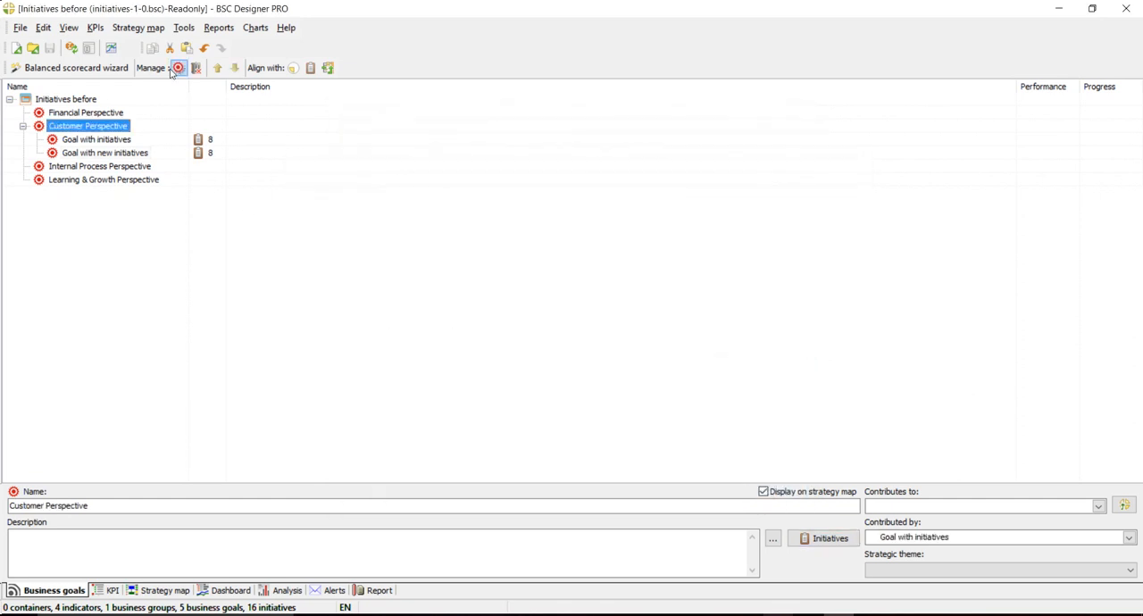
left_click(179, 68)
left_click(115, 508)
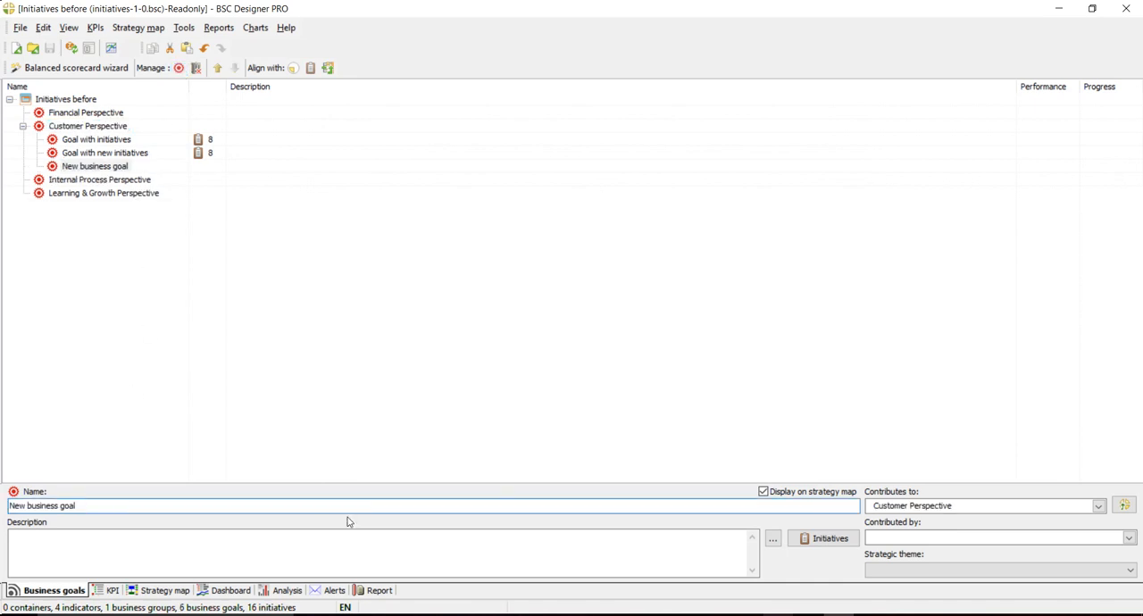
left_click(640, 450)
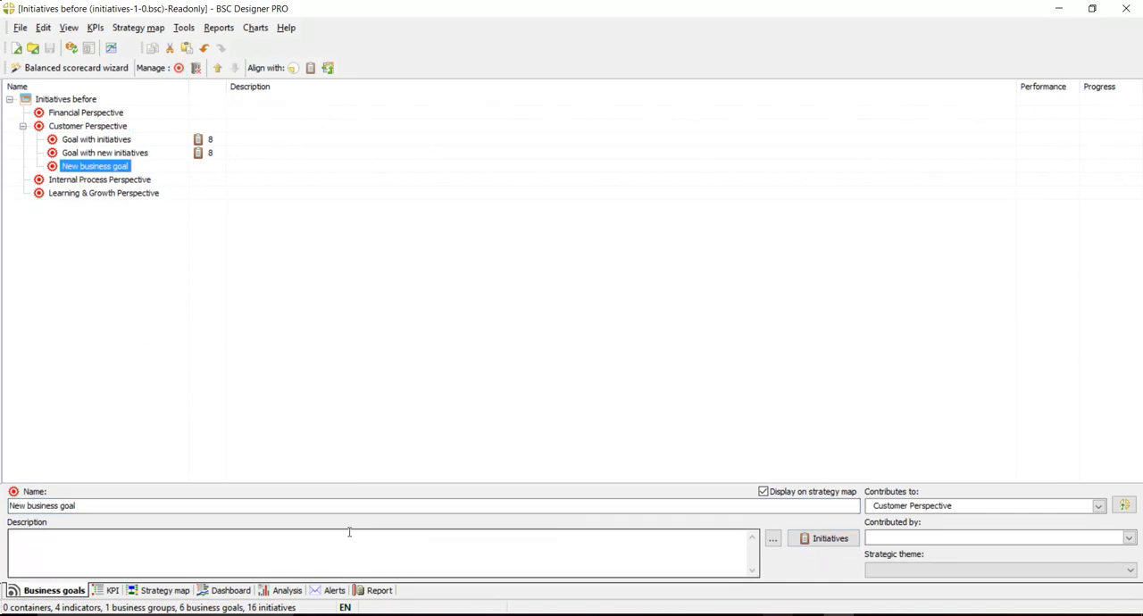
- Start a new initiative for the new business goal and name it "My New Initiative"
left_click(828, 541)
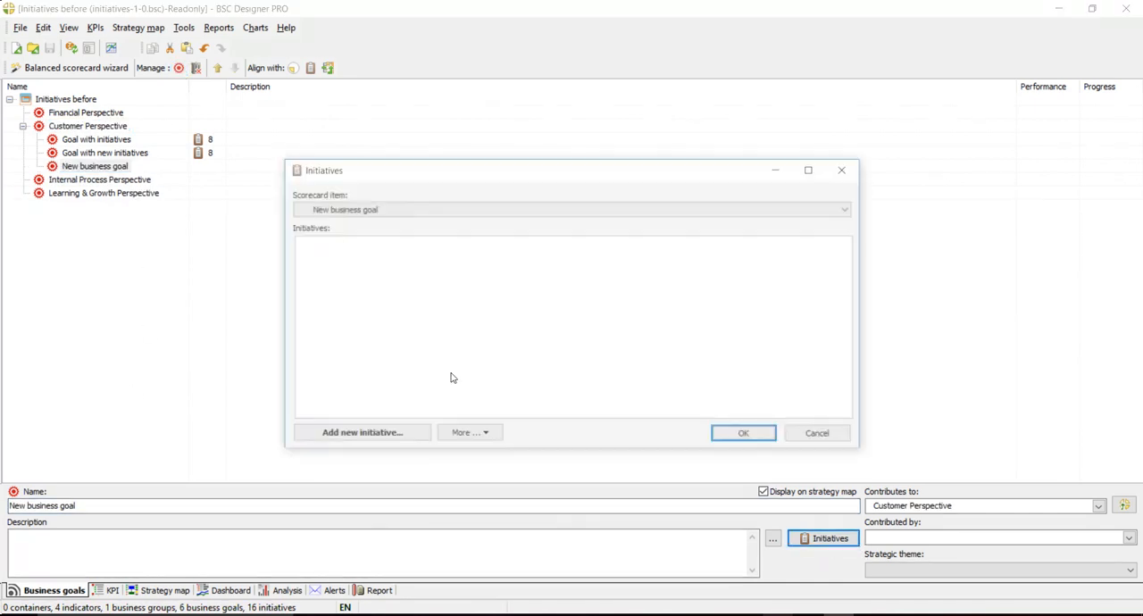
left_click(366, 435)
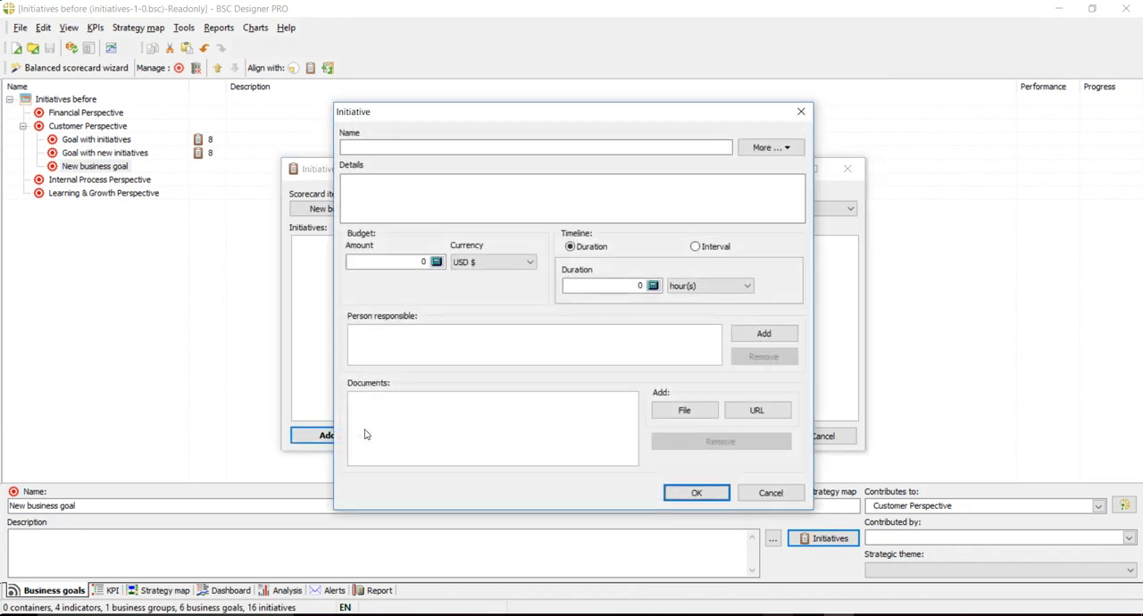
left_click(500, 146)
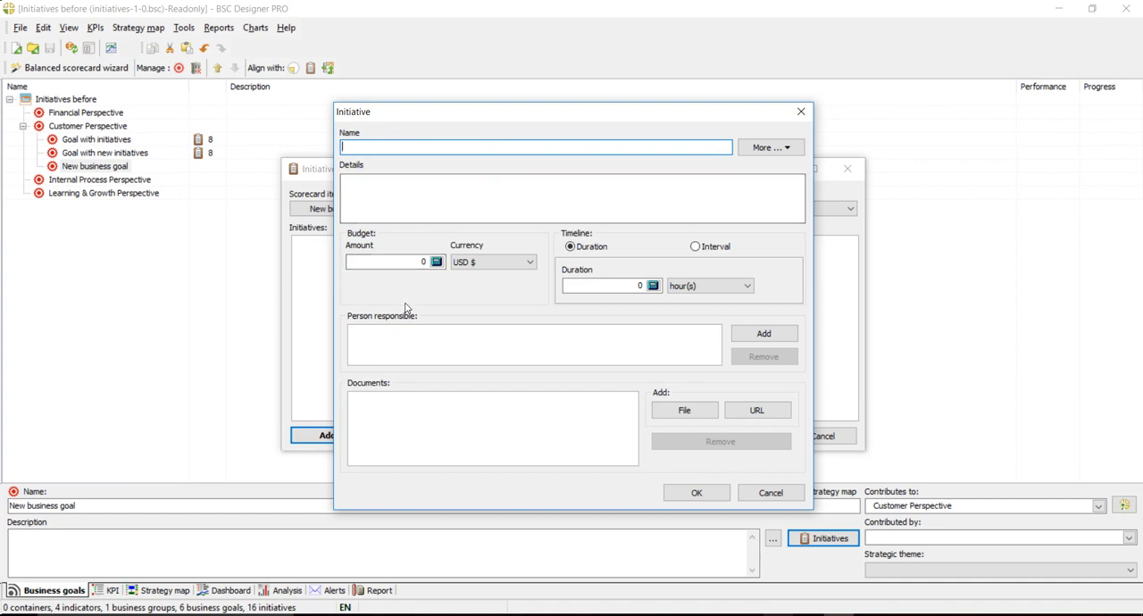
type("My New Initiative")
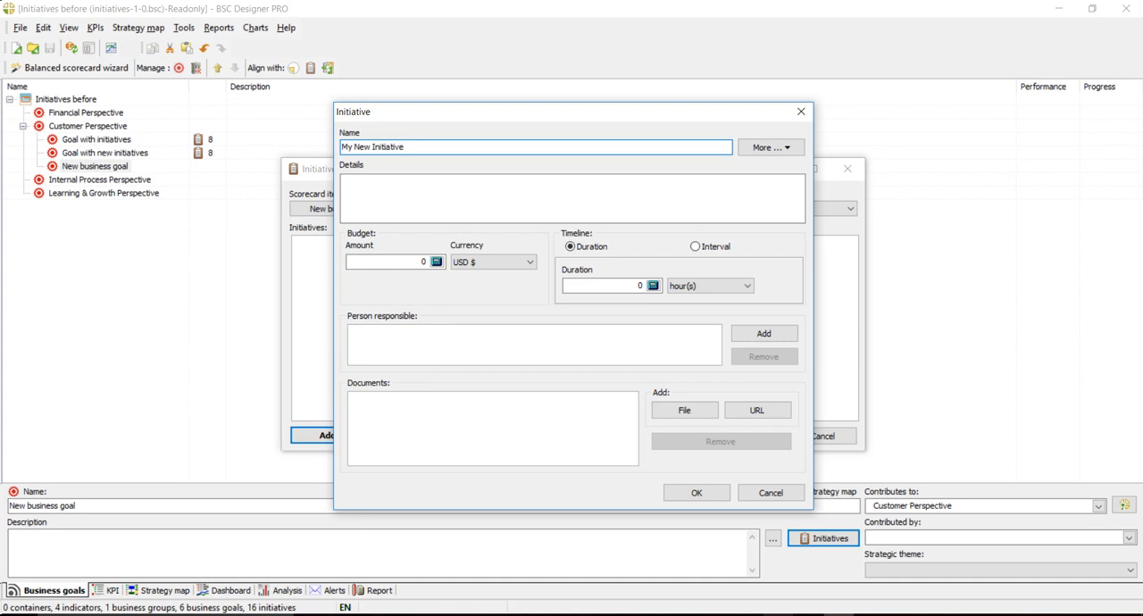
left_click(489, 206)
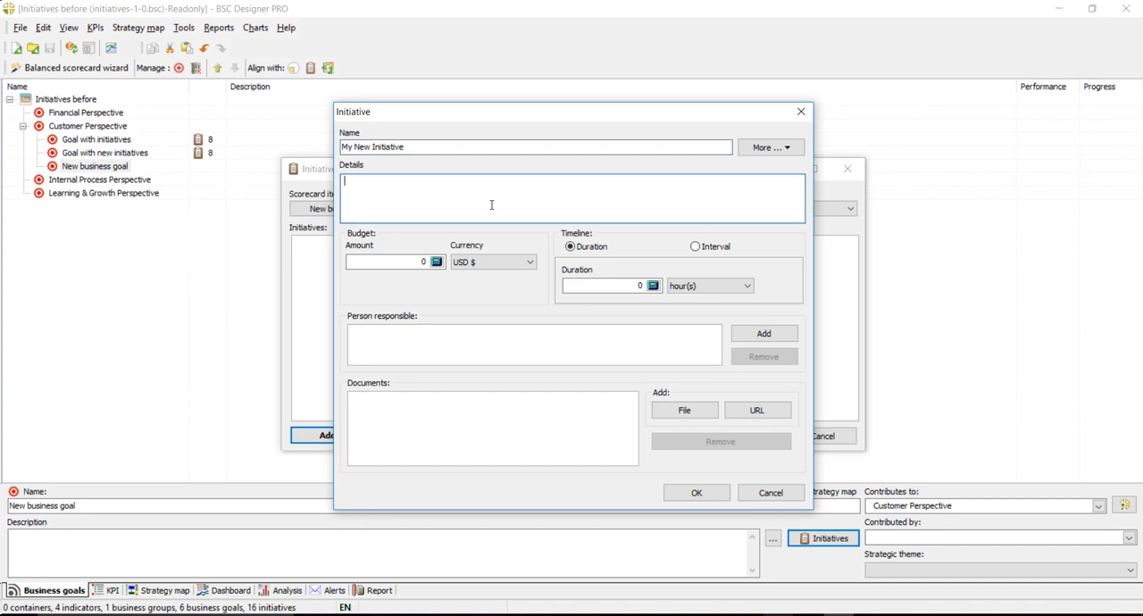
- Set the initiative's budget to 1200 USD and add the listed contact as person responsible, with notification about initiatives added
left_click(420, 262)
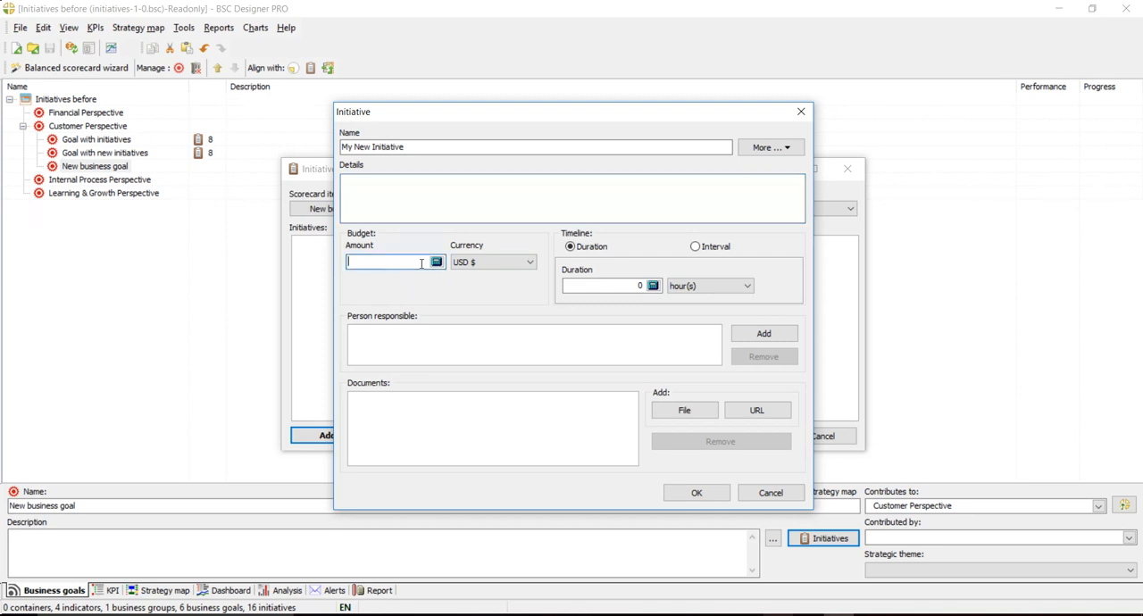
type("1200")
left_click(754, 334)
left_click(388, 213)
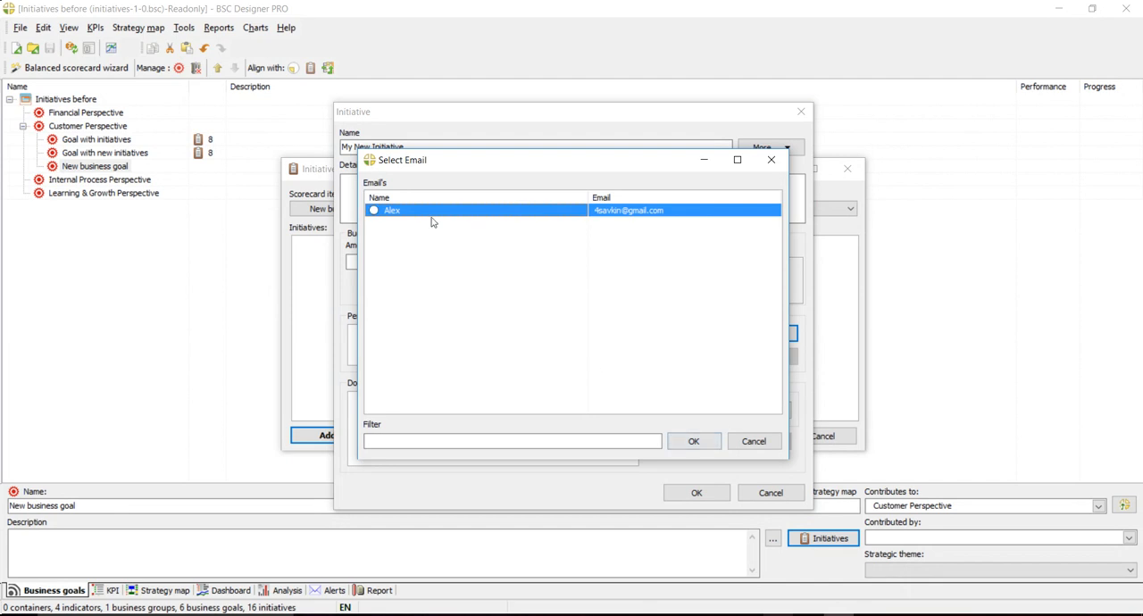
left_click(694, 441)
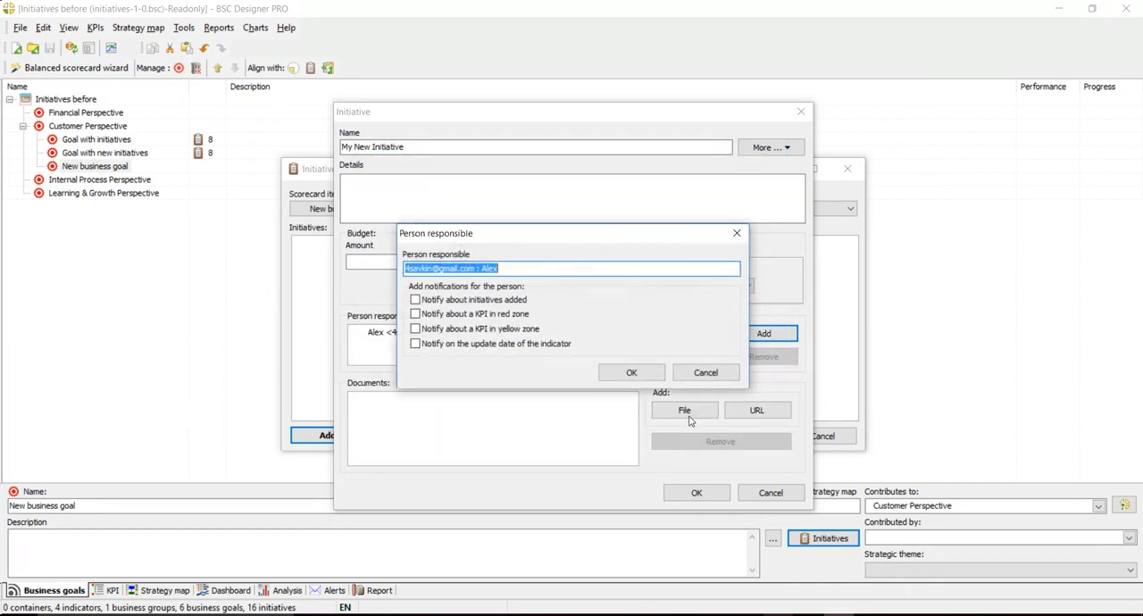
left_click(486, 301)
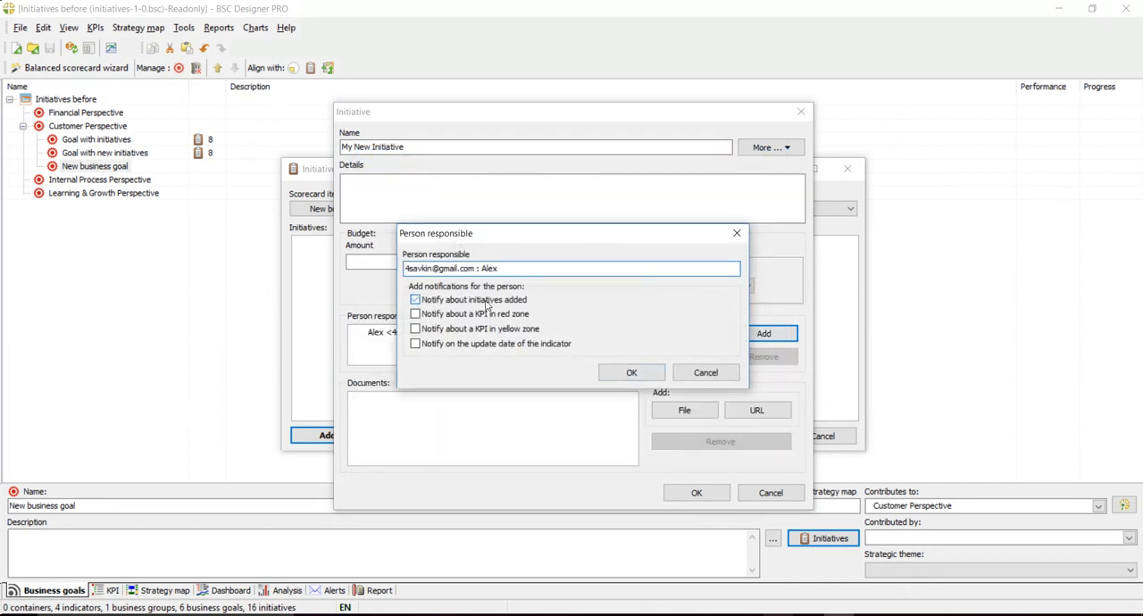
left_click(632, 373)
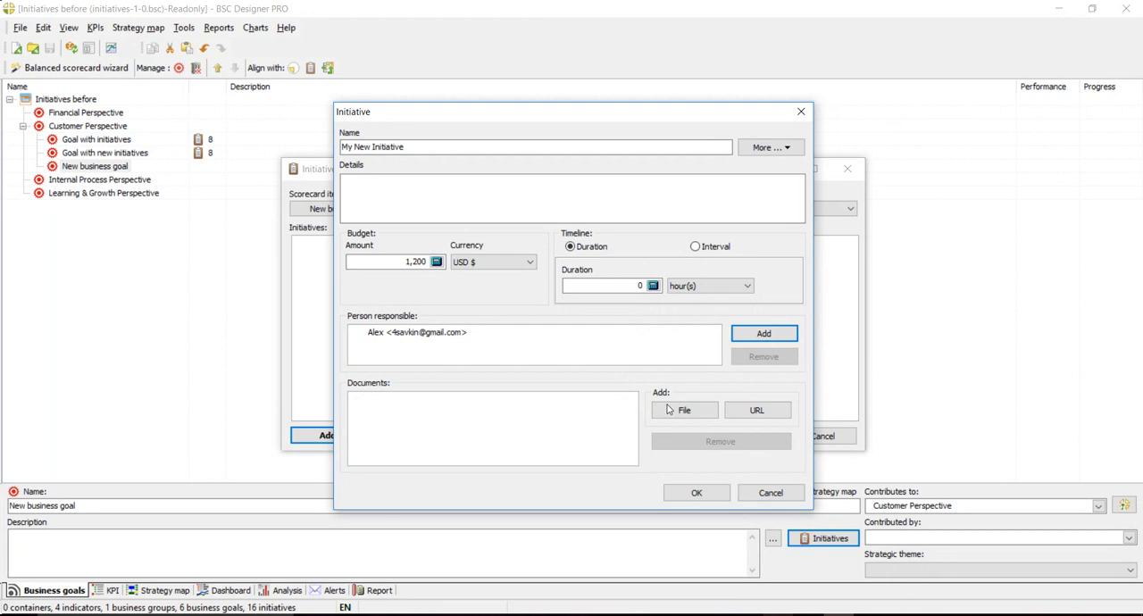
left_click(757, 410)
left_click(585, 298)
type("ht")
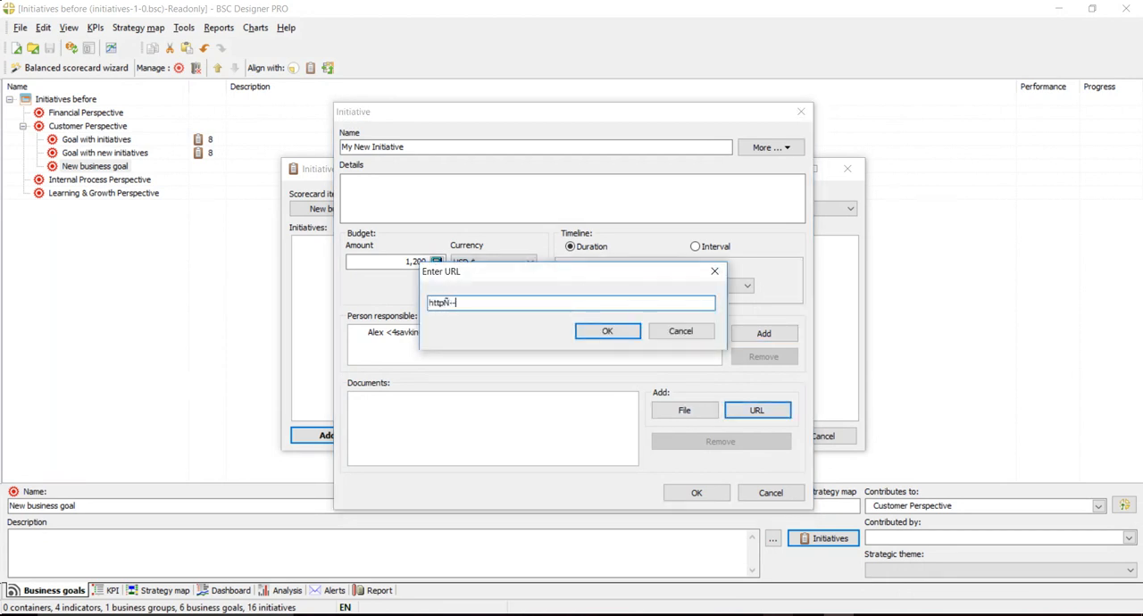
type("tp://www.bscdesigner.com/")
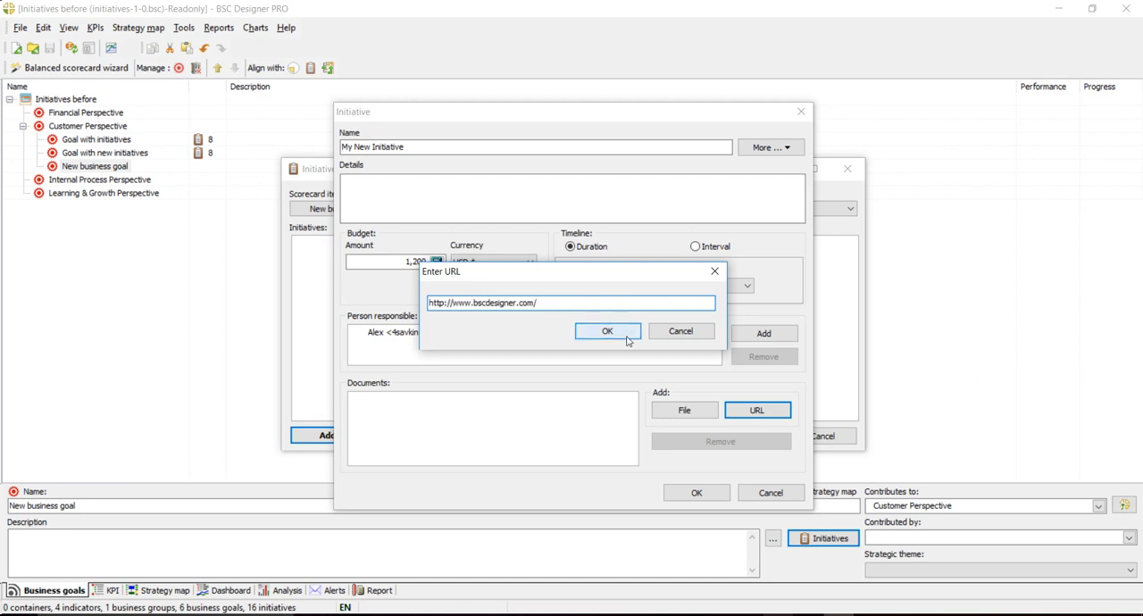
left_click(625, 333)
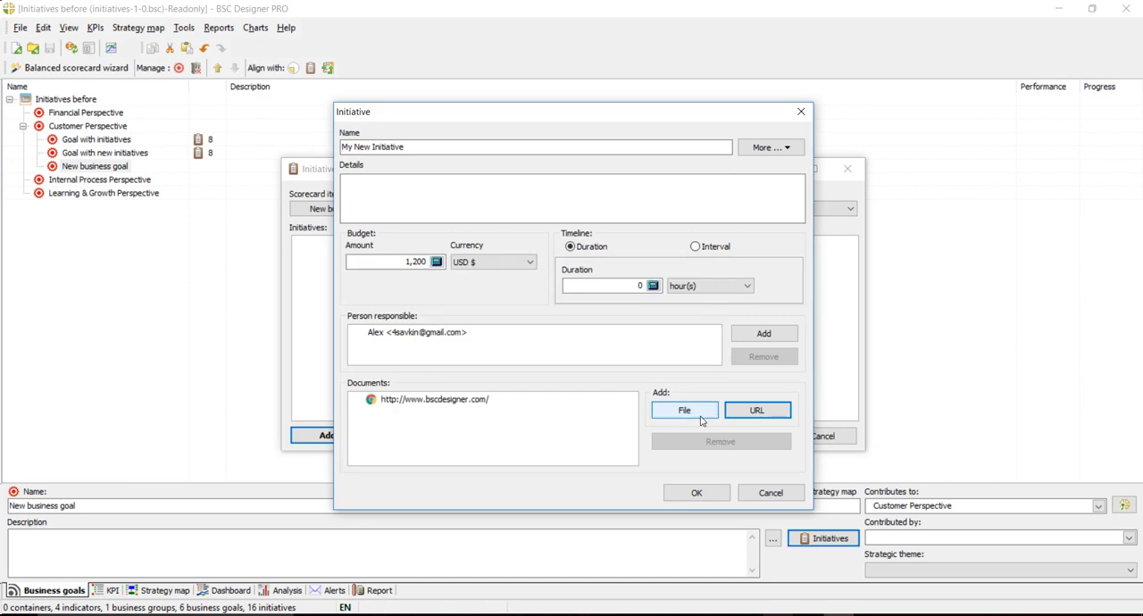
- Define the initiative's timeline as an interval from 4/18/2017 to 4/24/2017
left_click(626, 285)
left_click(695, 289)
left_click(695, 287)
left_click(693, 287)
left_click(718, 249)
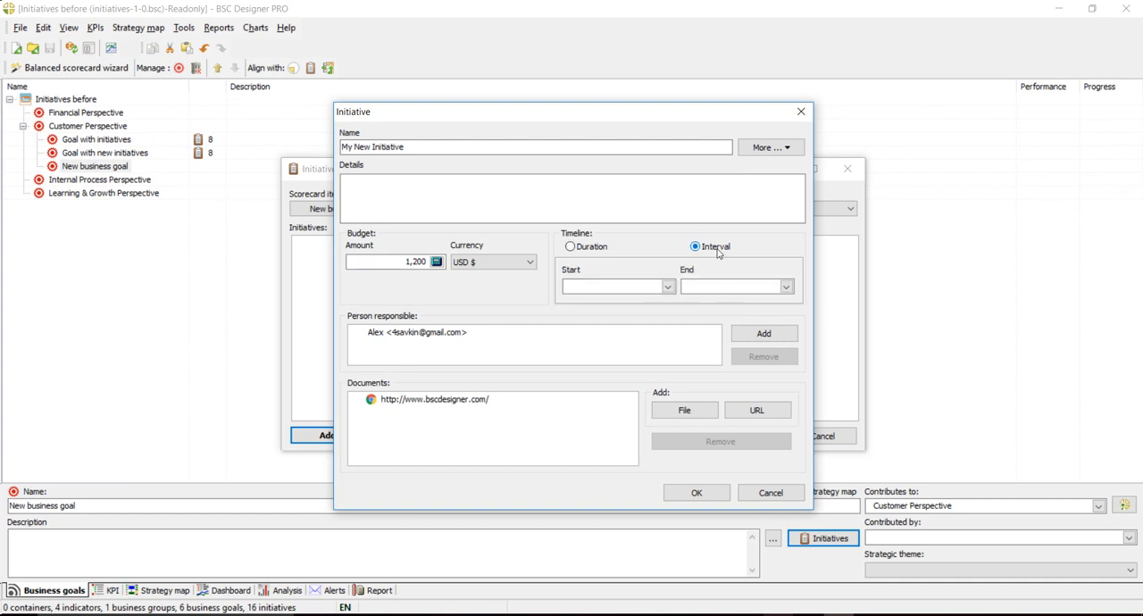
left_click(666, 286)
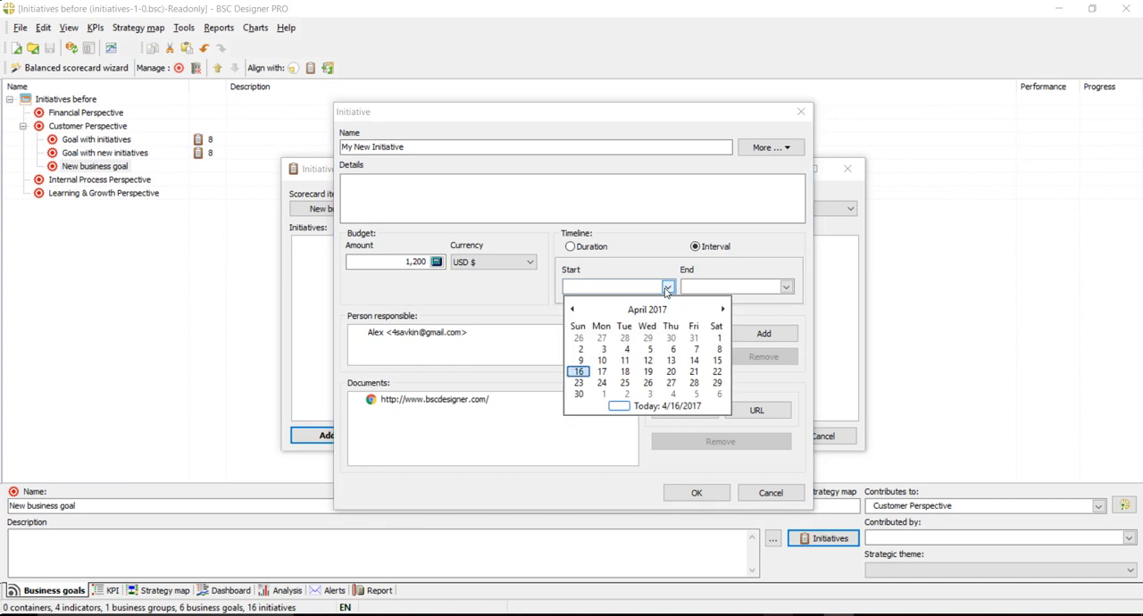
left_click(625, 372)
left_click(786, 287)
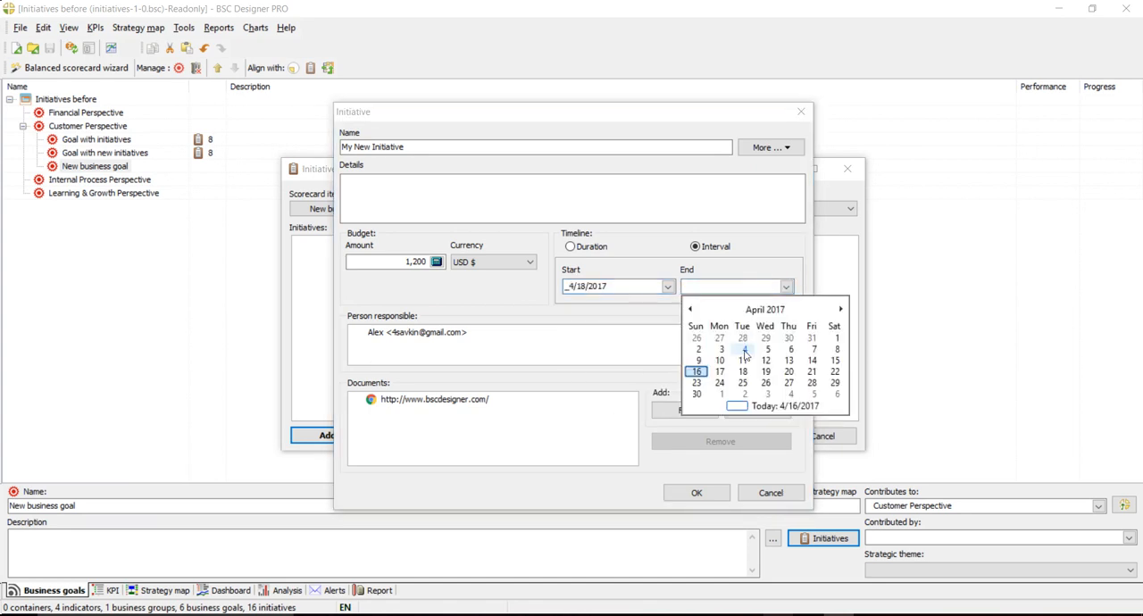
left_click(719, 382)
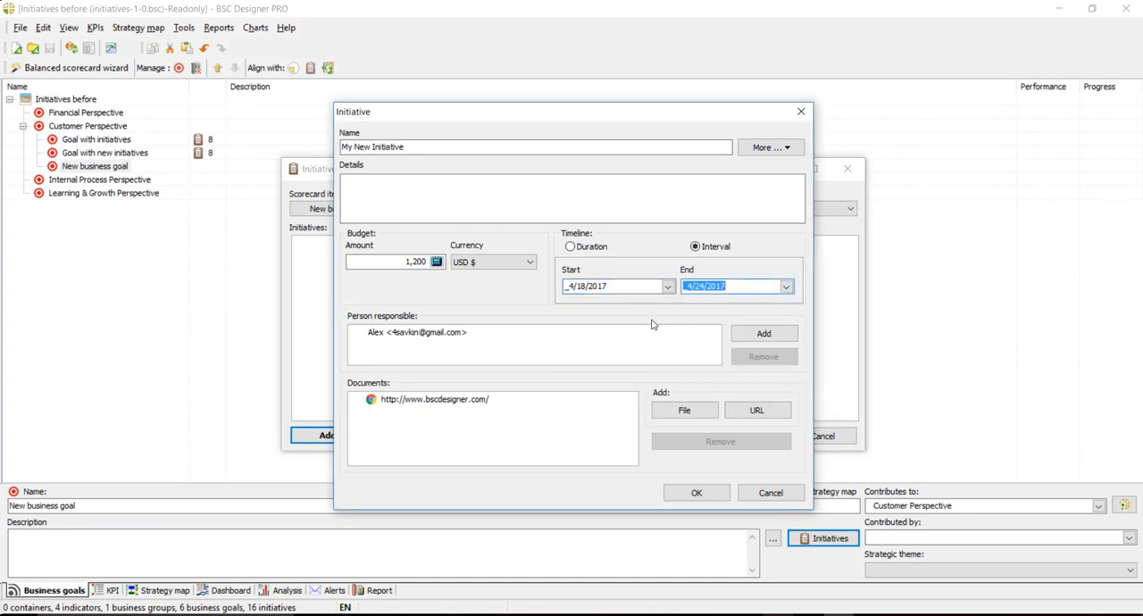
- Enter "Some details..." as the initiative's details and move the dialog clear of the initiatives list
left_click(559, 208)
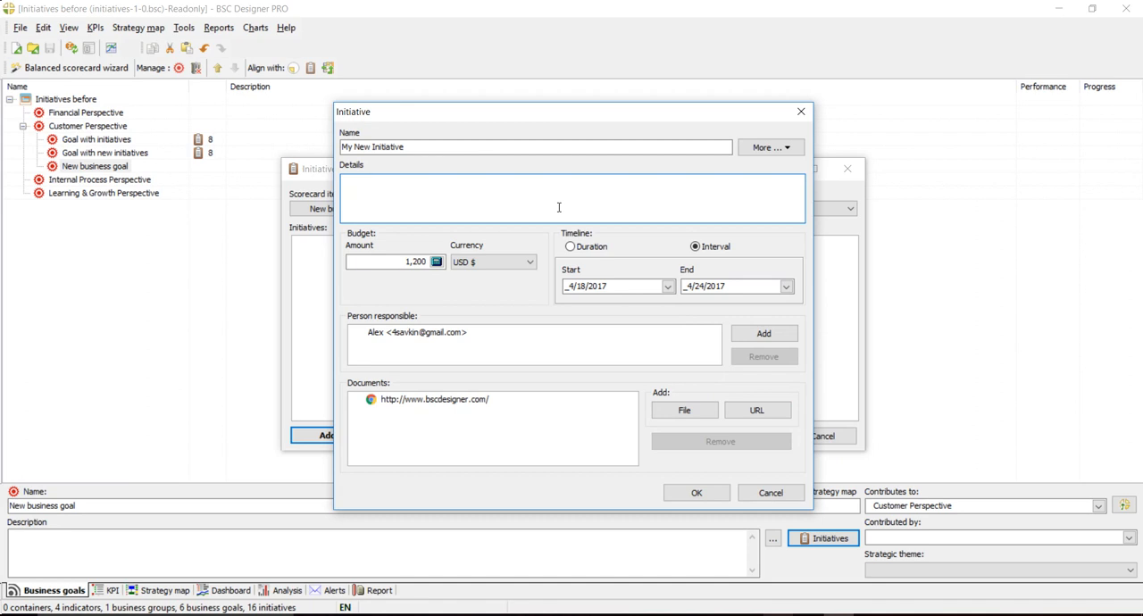
type("Some details...")
left_click_drag(490, 116, 619, 89)
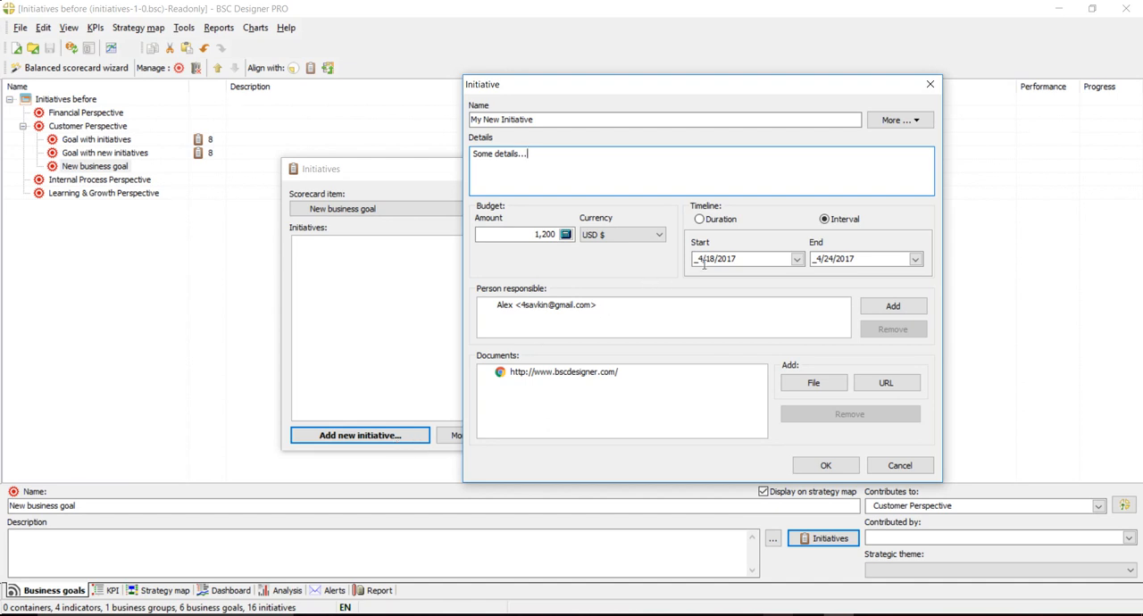
- Examine the initiative's additional options for chart tags, Google calendar events and Google tasks without choosing any
left_click(909, 125)
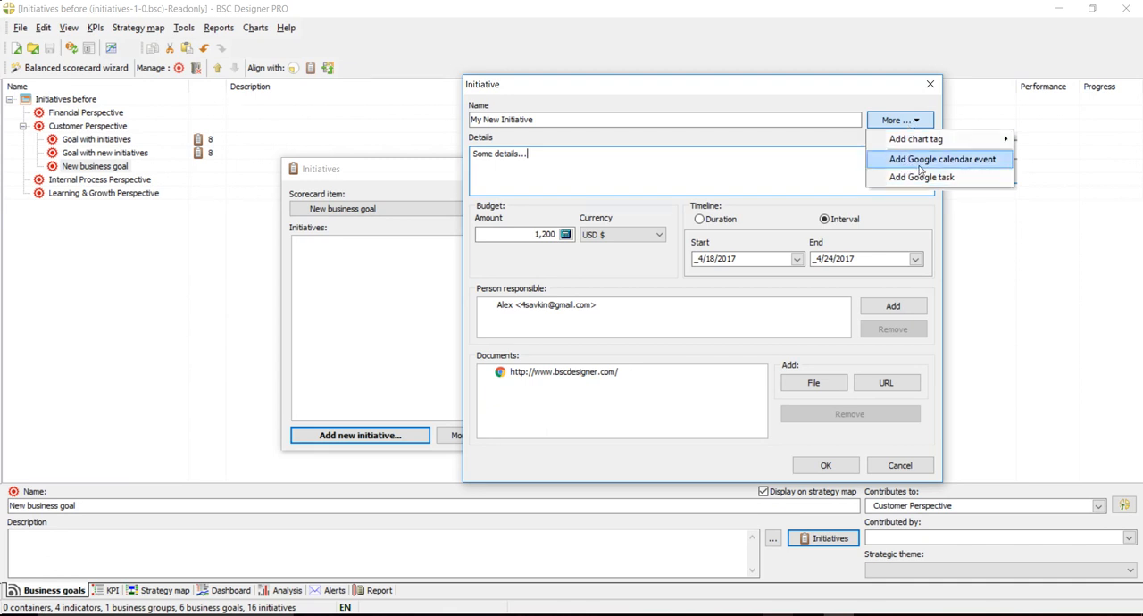
left_click(725, 177)
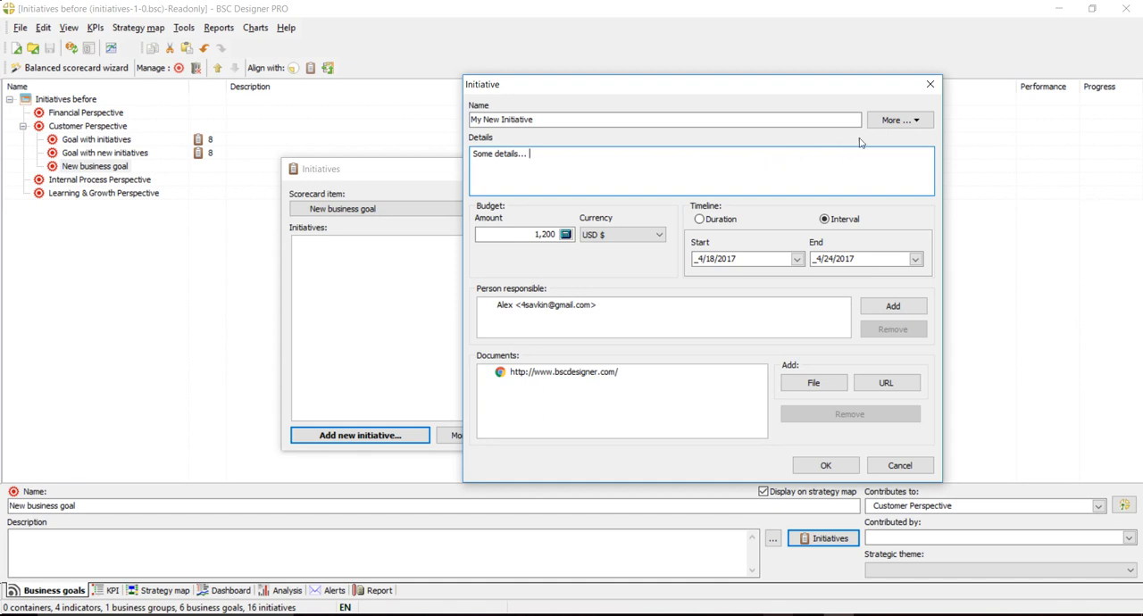
left_click(898, 120)
mouse_move(893, 140)
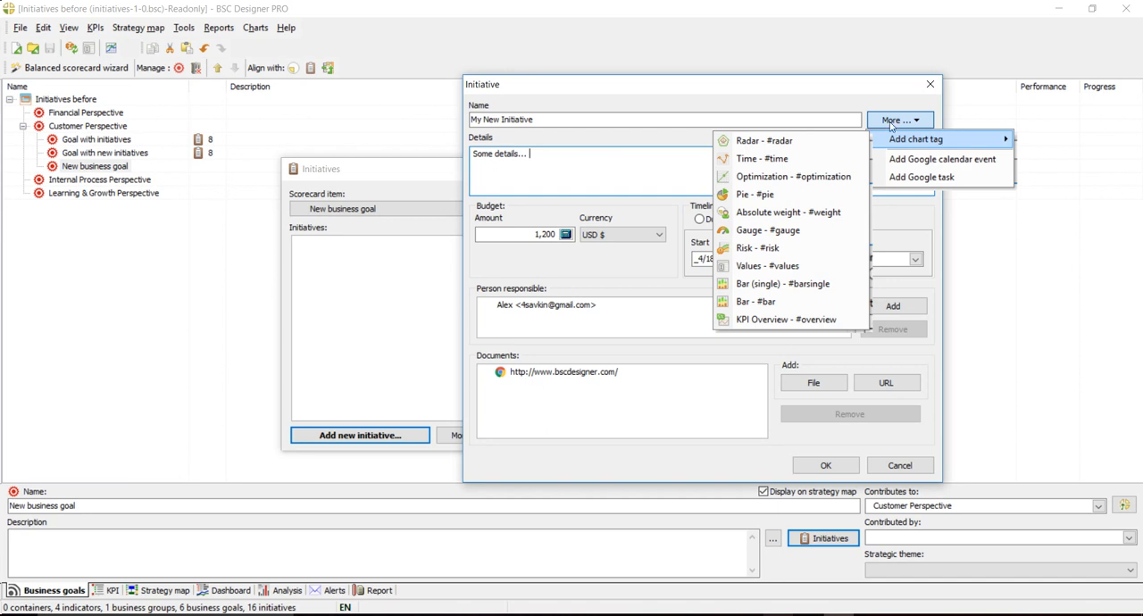
left_click(779, 104)
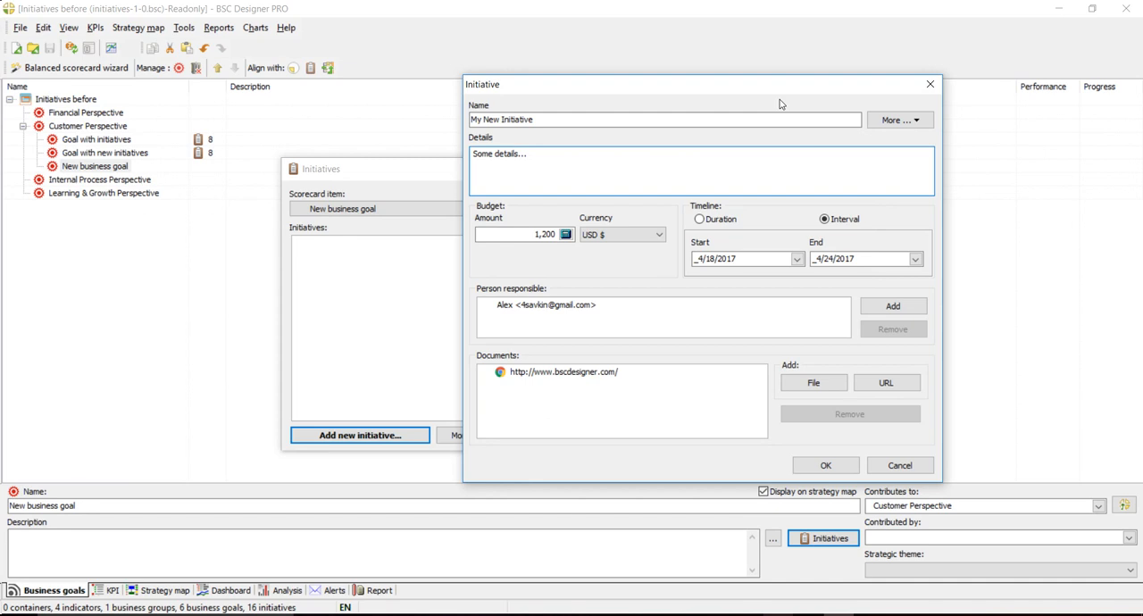
left_click(881, 119)
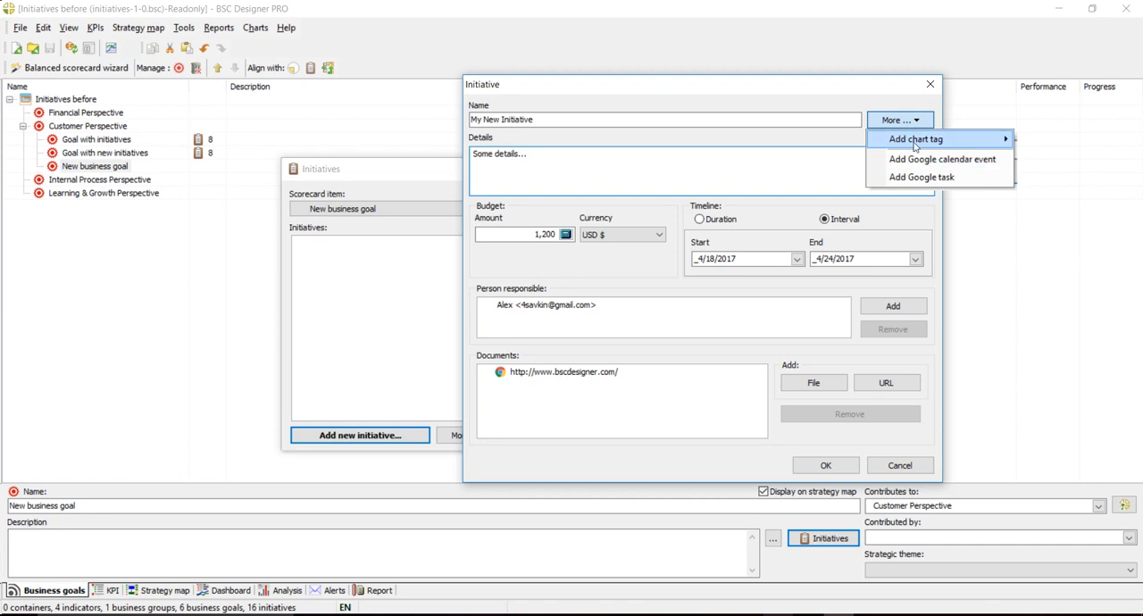
left_click(796, 100)
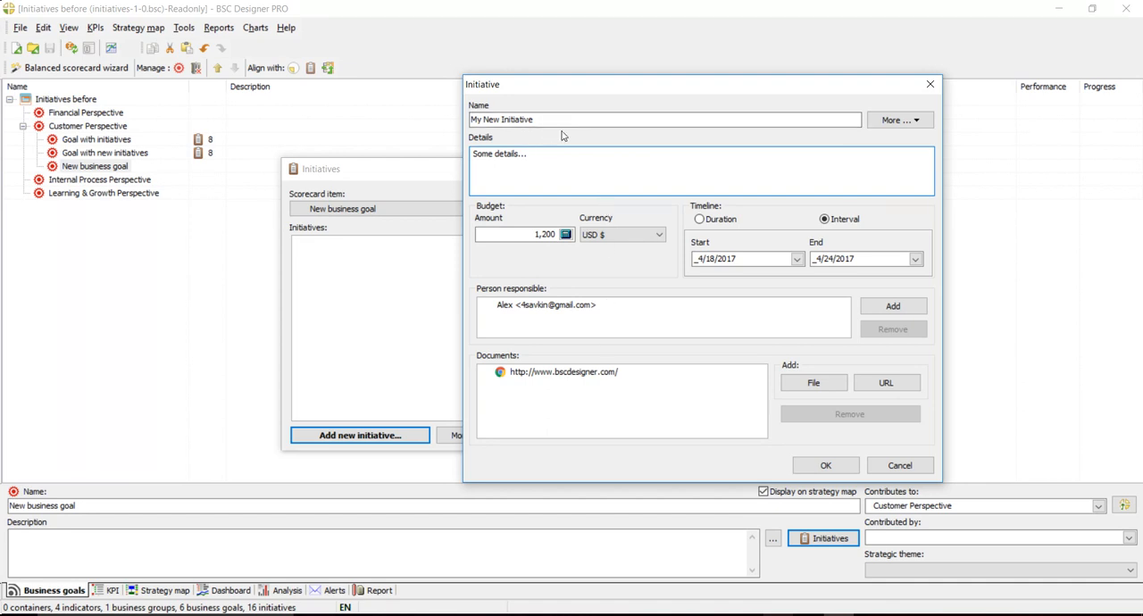
- Save "My New Initiative" and confirm the initiatives list of the new business goal
left_click_drag(543, 119, 428, 120)
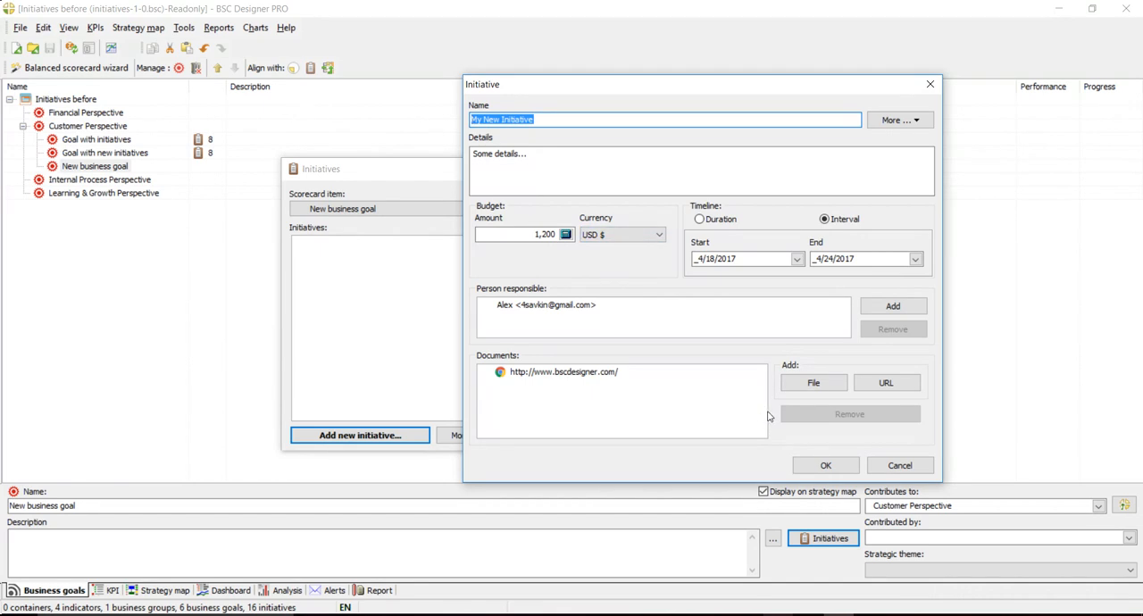
left_click(814, 466)
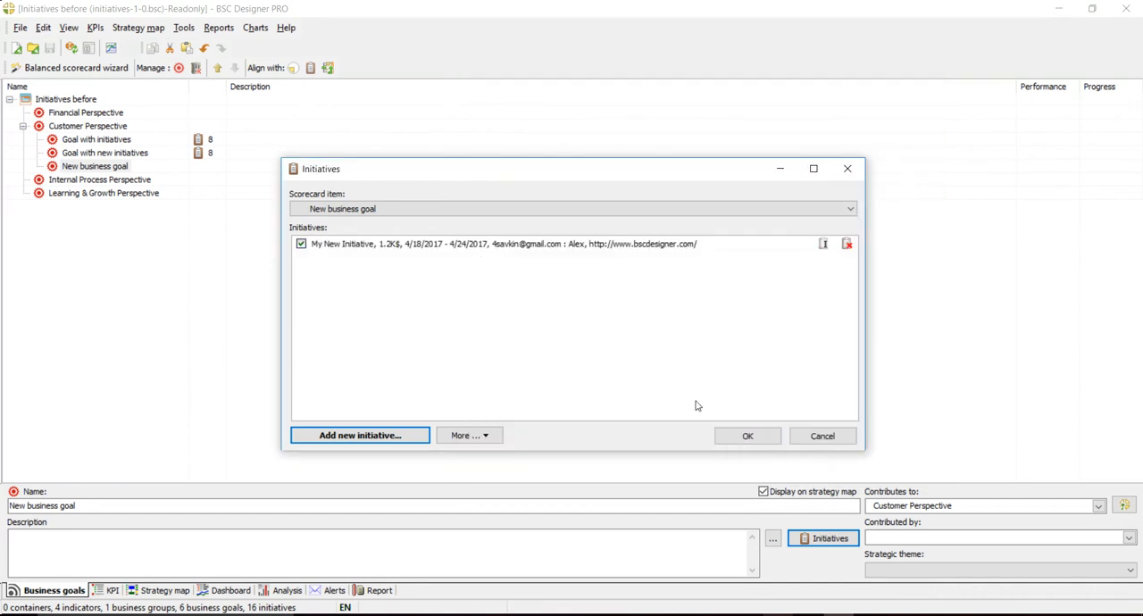
left_click(730, 434)
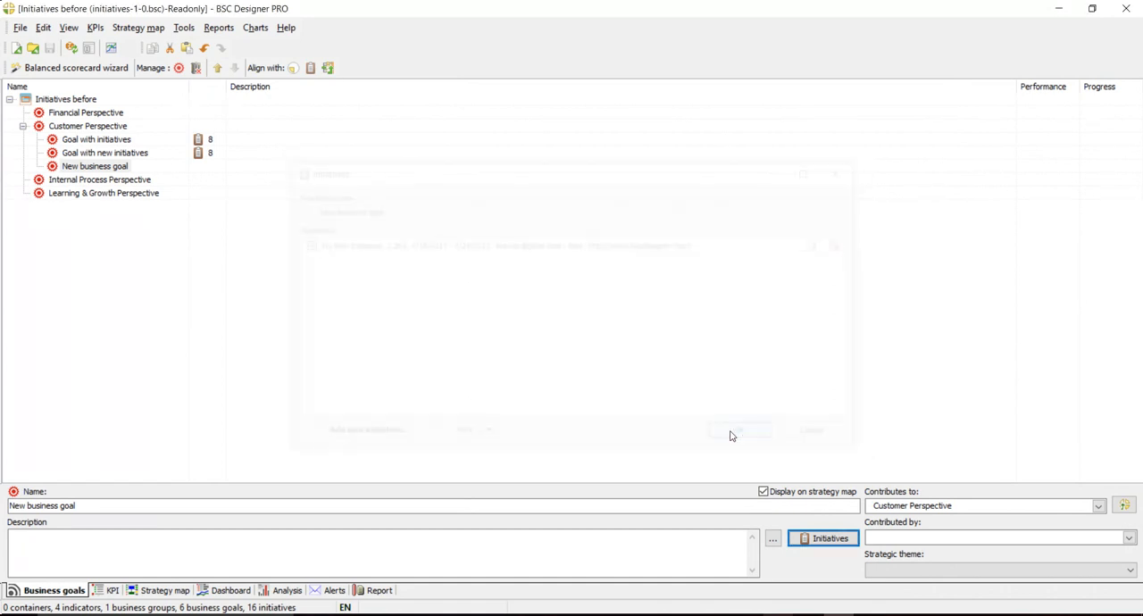
- Update the strategy map with the placement wizard so it includes the new business goal
left_click(171, 595)
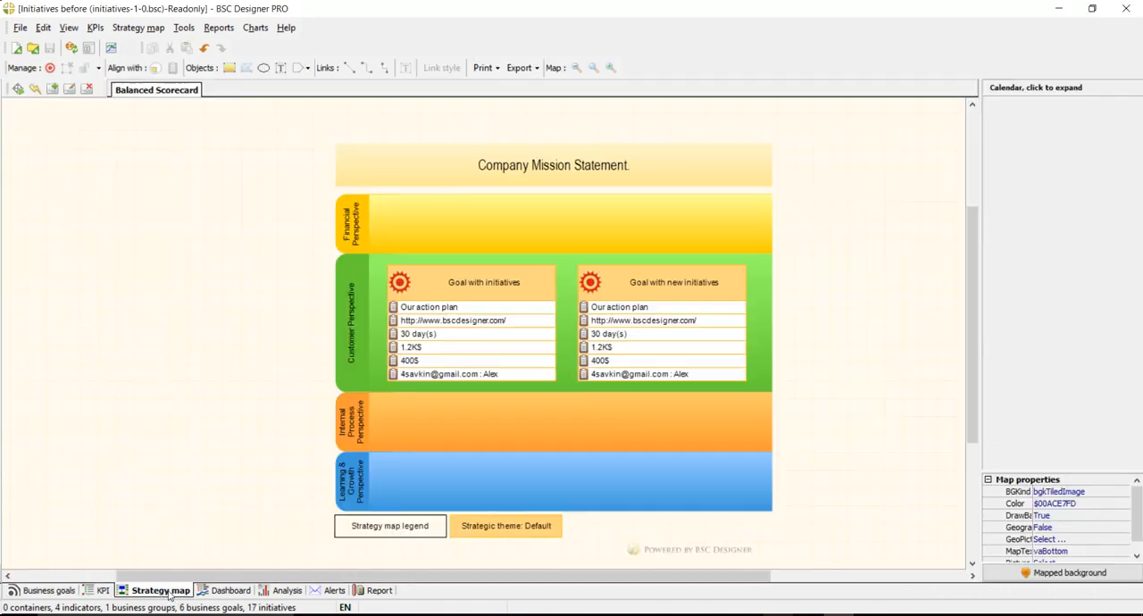
left_click(17, 88)
left_click(656, 495)
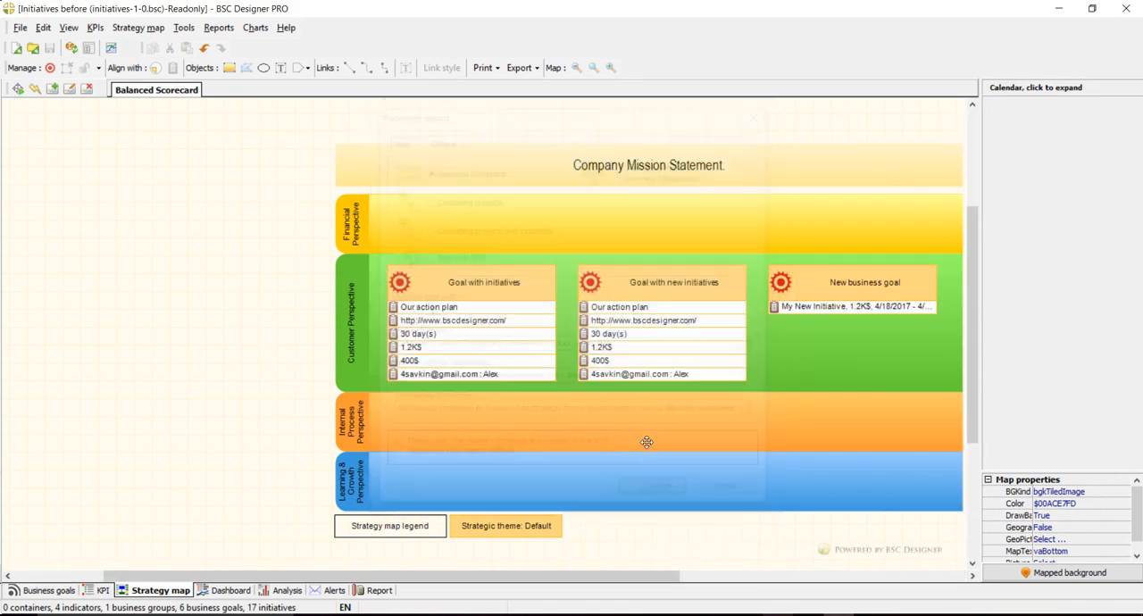
- Widen the "New business goal" box on the strategy map to a width of about 243
left_click_drag(425, 580, 513, 580)
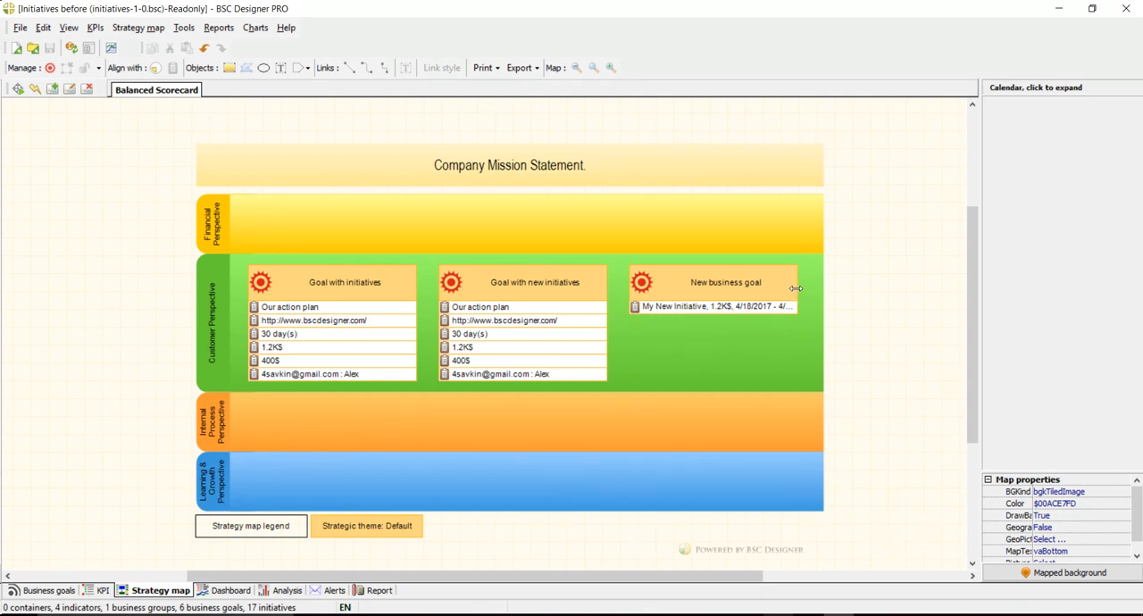
mouse_move(795, 279)
left_mouse_down()
mouse_move(957, 272)
mouse_move(812, 271)
left_mouse_up()
left_click_drag(816, 271, 807, 270)
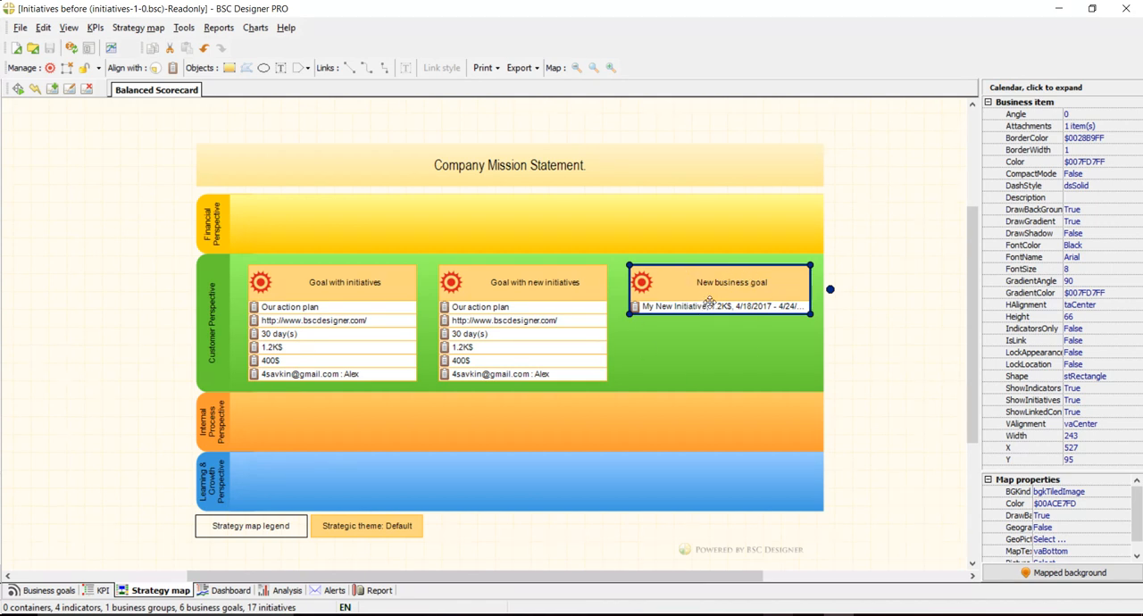
left_click(893, 347)
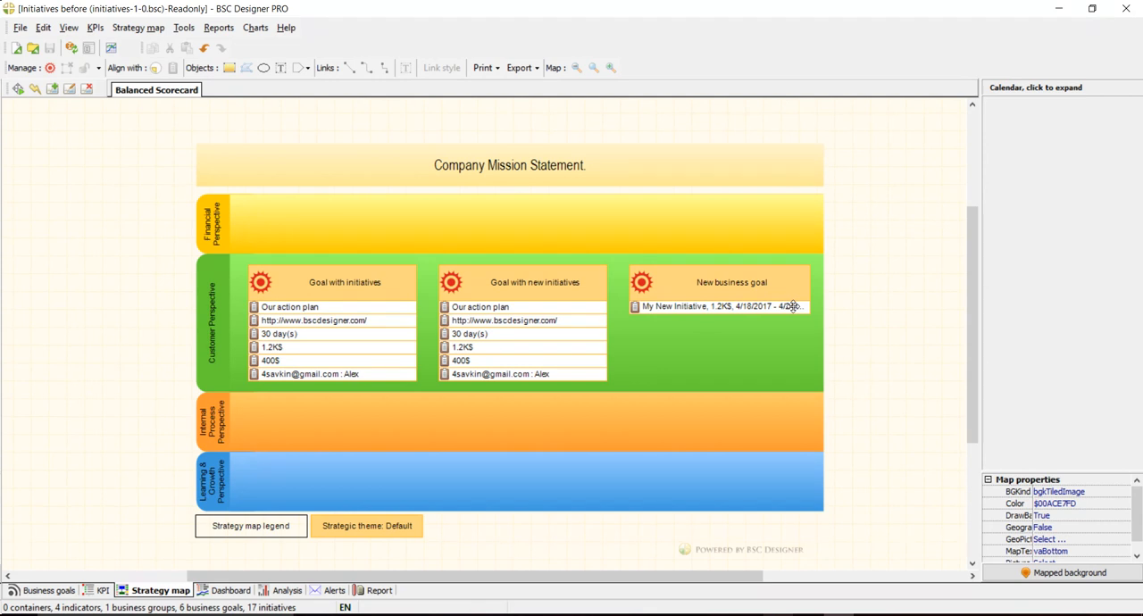
- Review the details of "My New Initiative" from the strategy map, leaving the initiative and its list without changes
double_click(689, 307)
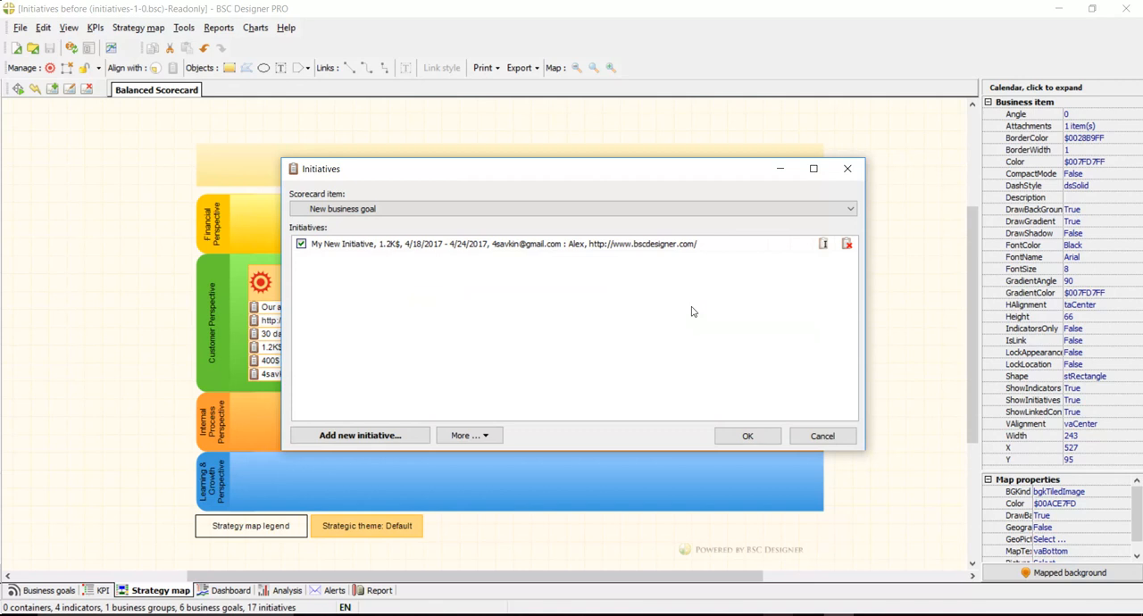
double_click(398, 247)
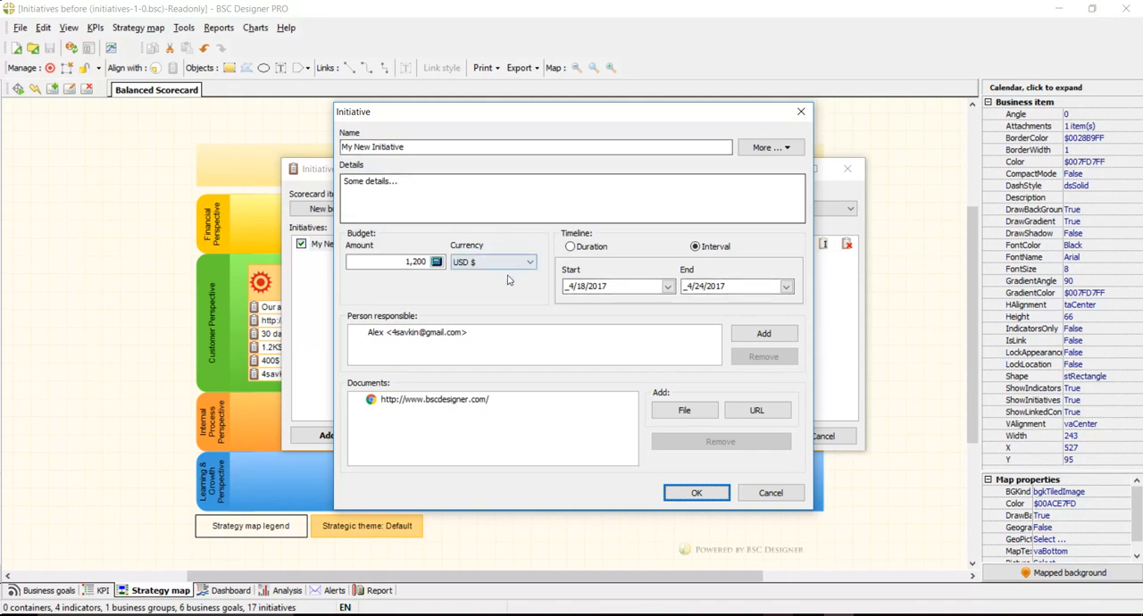
left_click(761, 493)
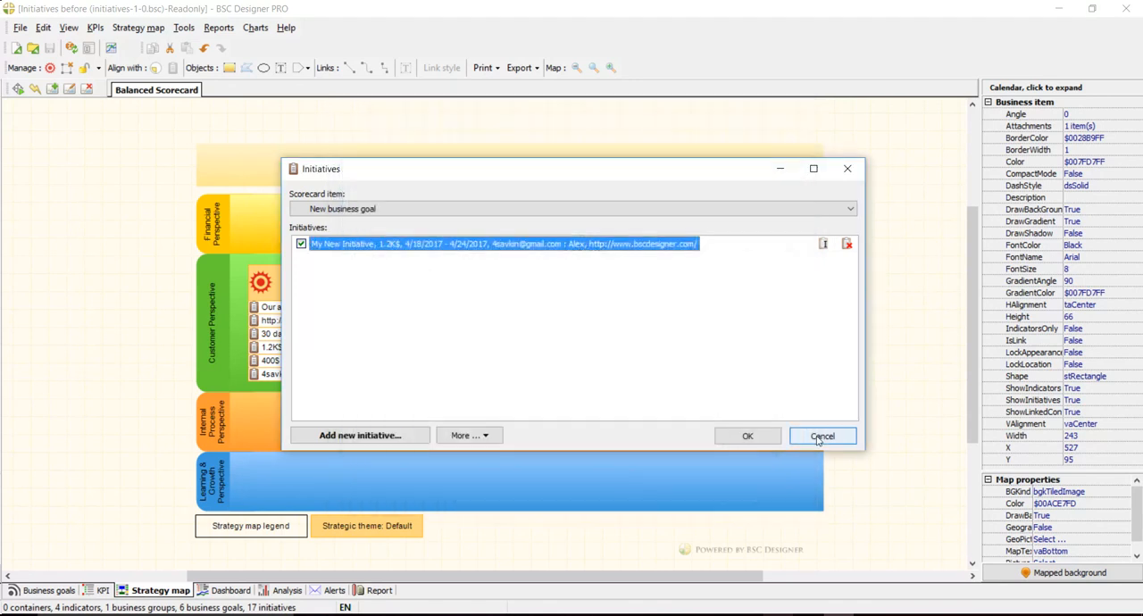
left_click(819, 436)
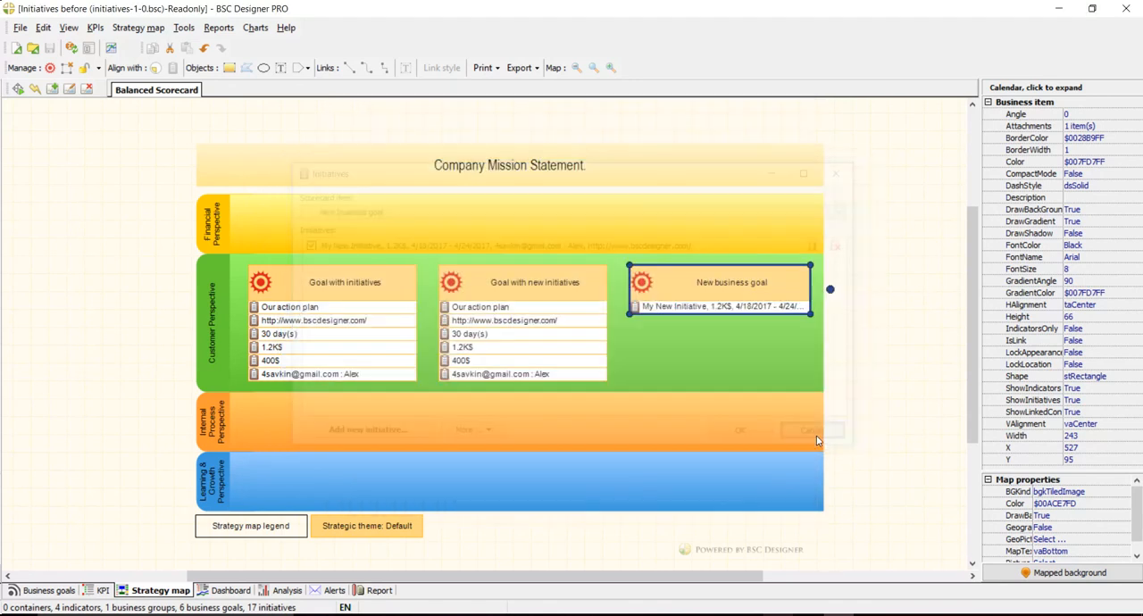
left_click(103, 336)
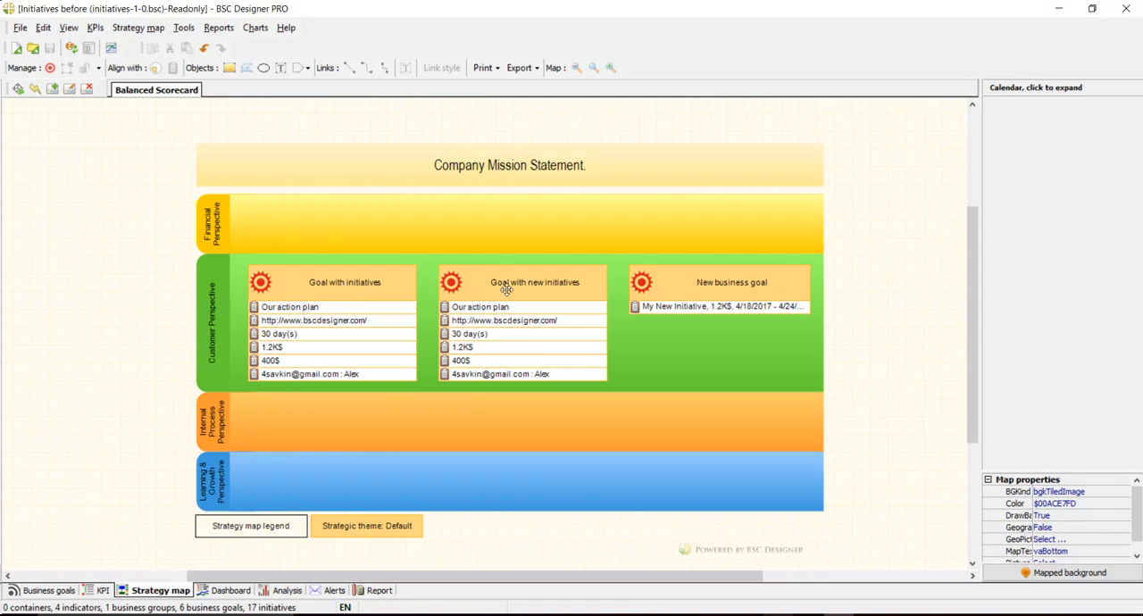
- Open the initiatives of the business goal "Goal with new initiatives" and review the details of the 1.2K$ initiative
left_click(49, 591)
left_click(125, 153)
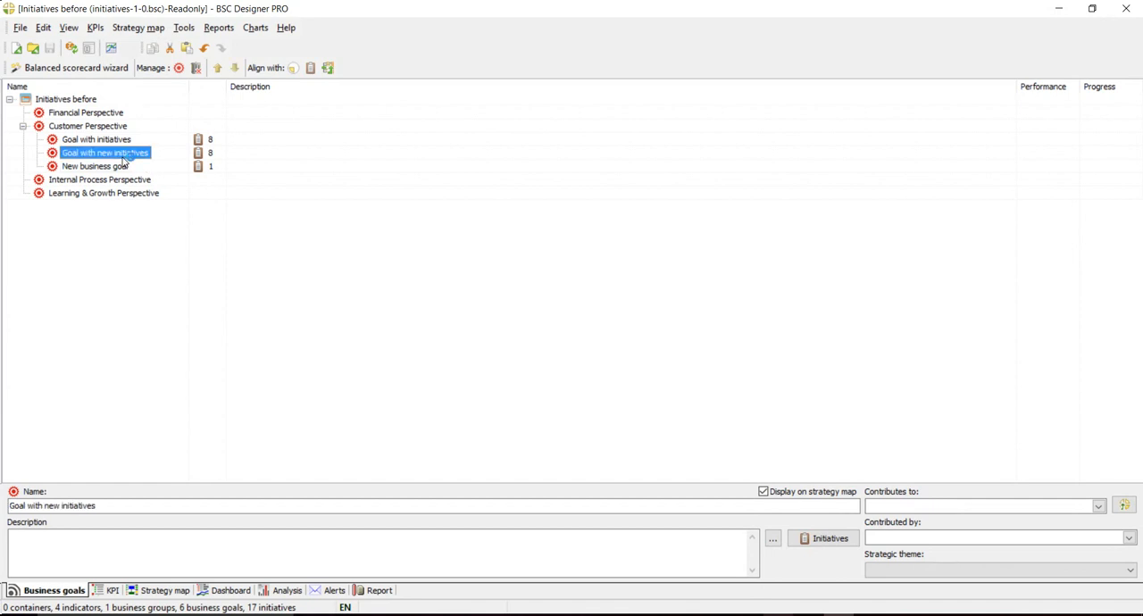
left_click(809, 540)
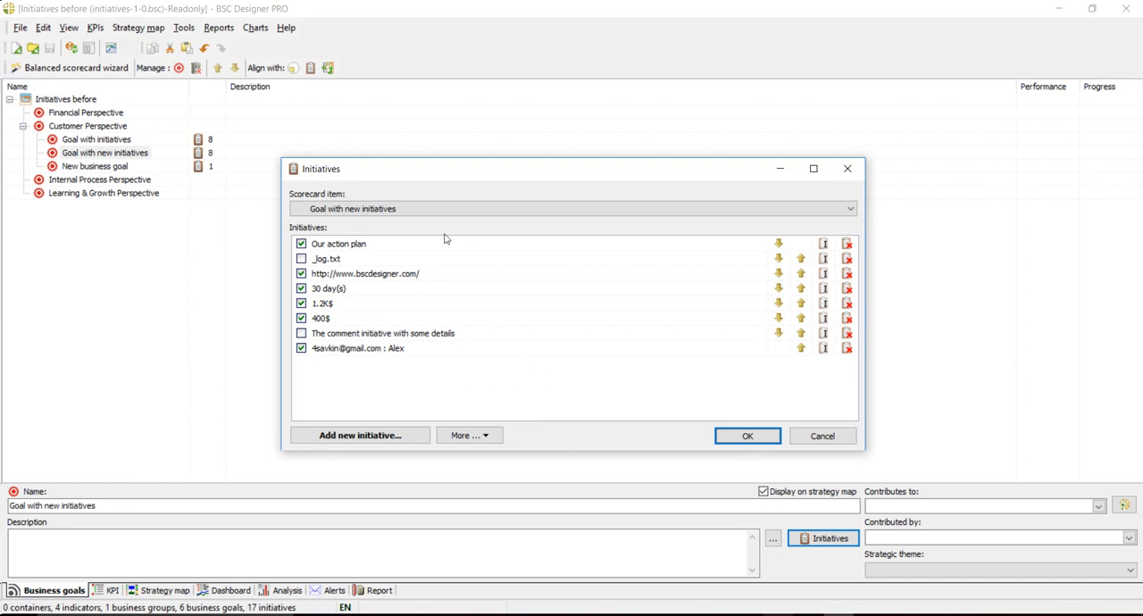
left_click(356, 304)
double_click(314, 307)
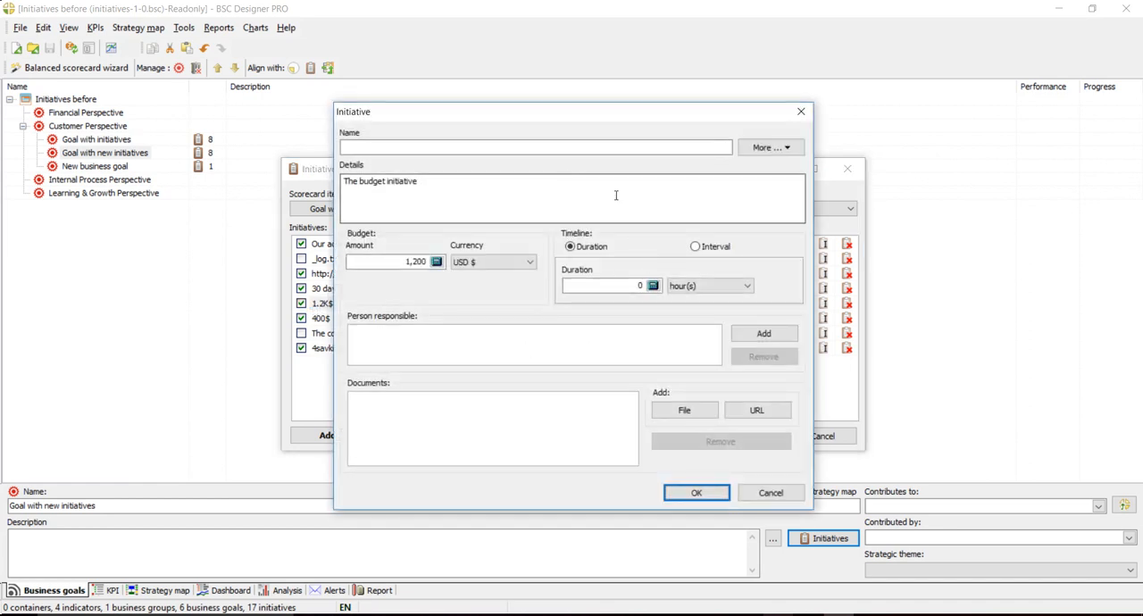
left_click(771, 494)
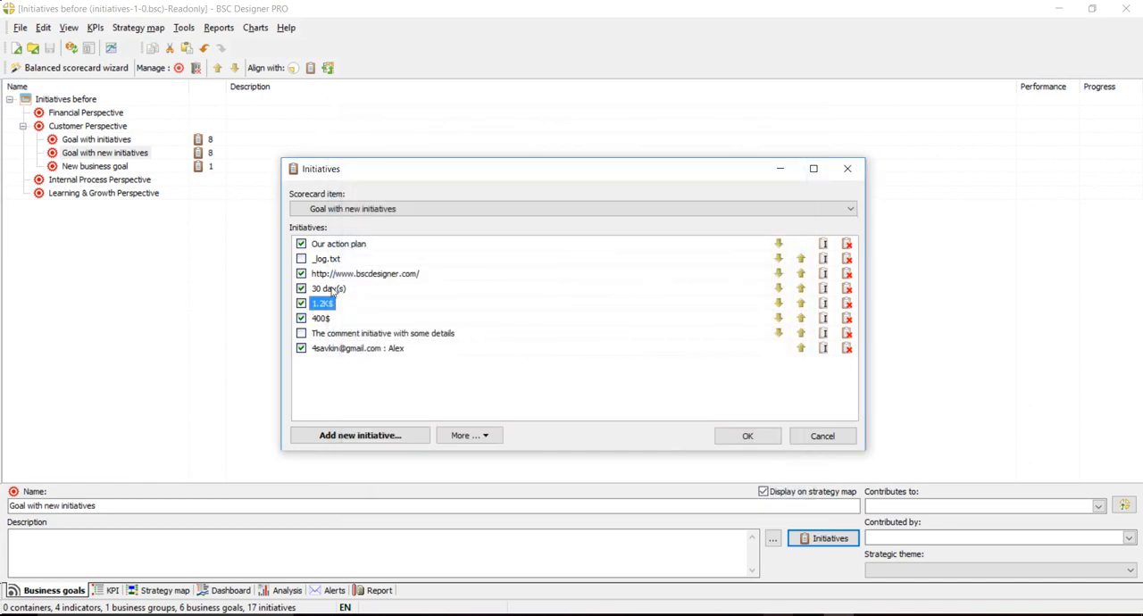
- Compare the budget and details text of the 400$ initiative with those of the 1.2K$ initiative, leaving both without changes
double_click(318, 319)
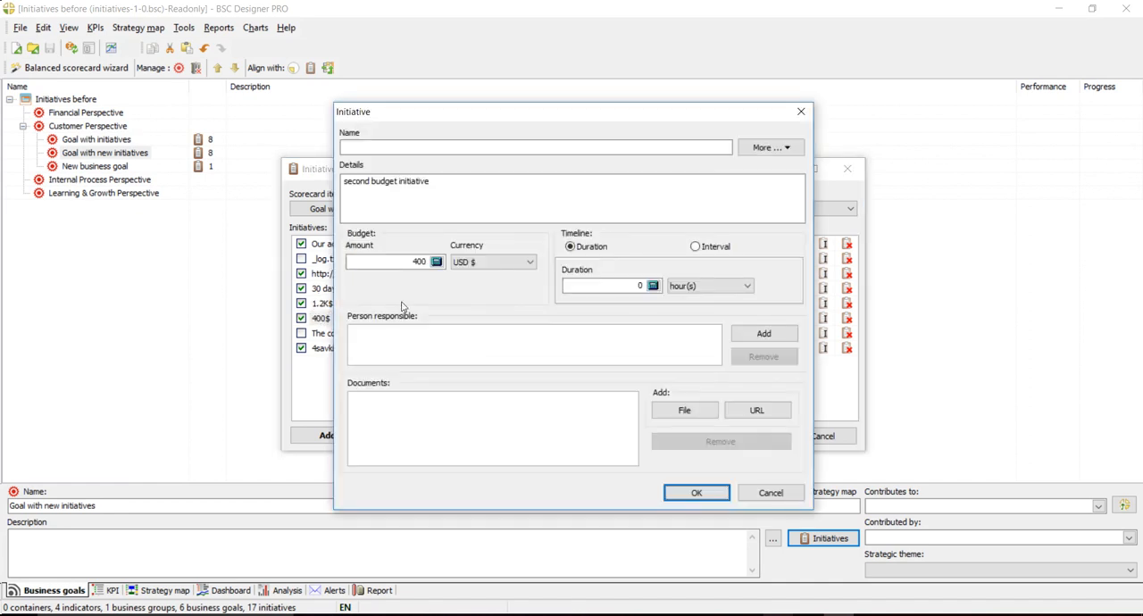
left_click_drag(462, 191, 326, 186)
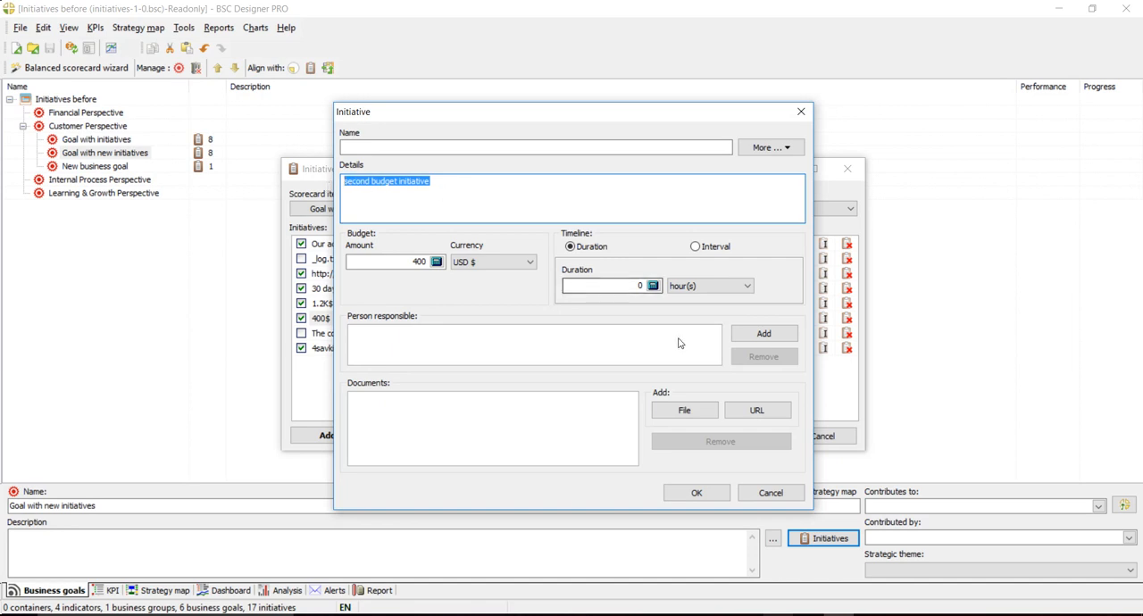
left_click(459, 201)
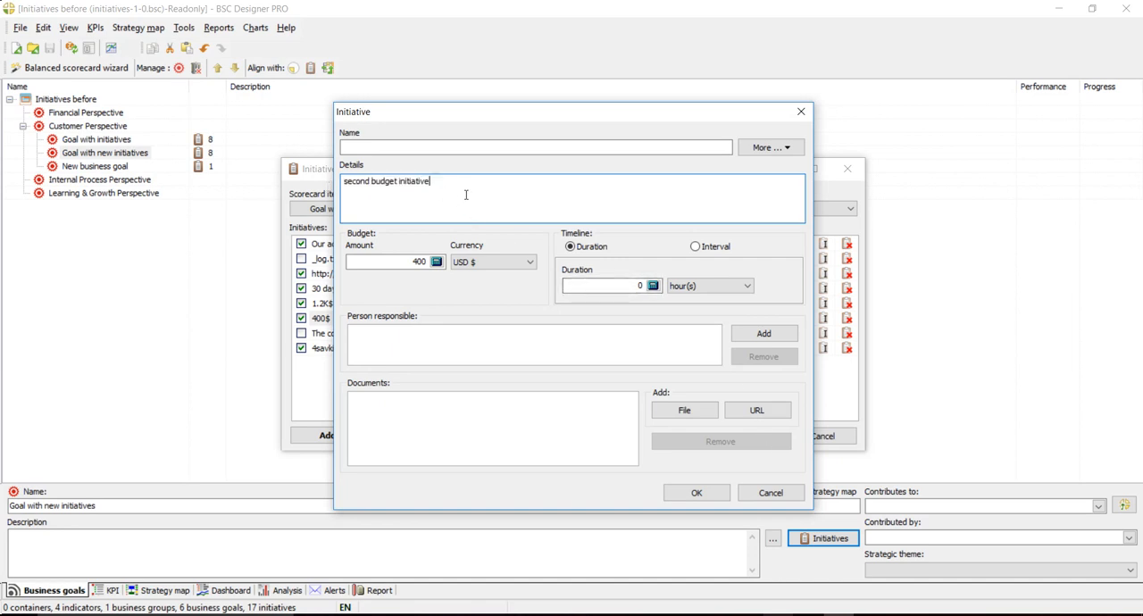
left_click_drag(461, 189, 349, 184)
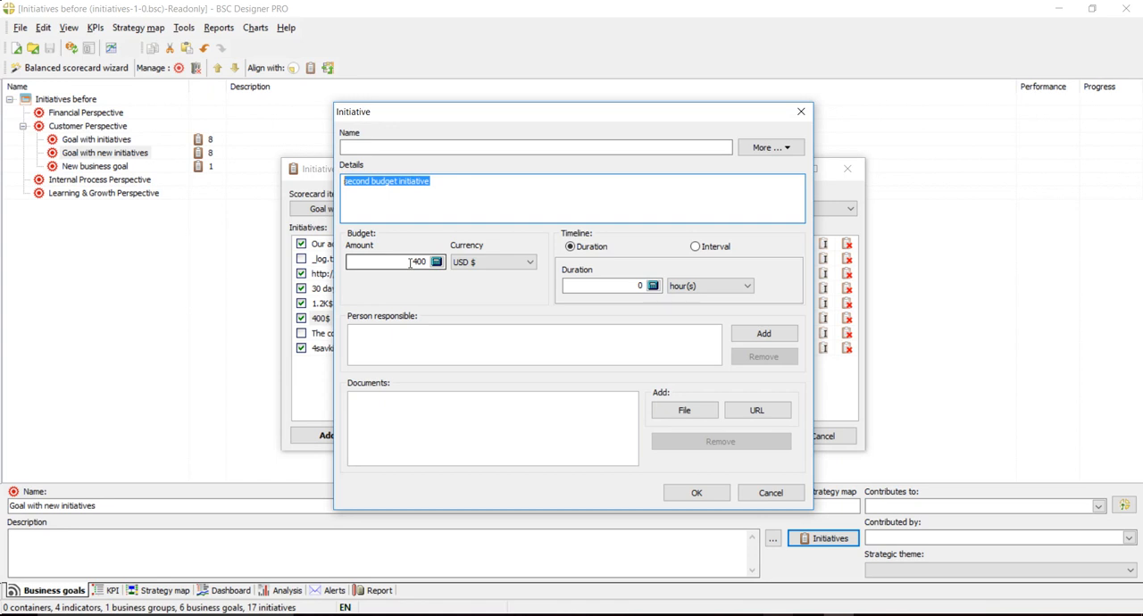
left_click(770, 498)
left_click(323, 304)
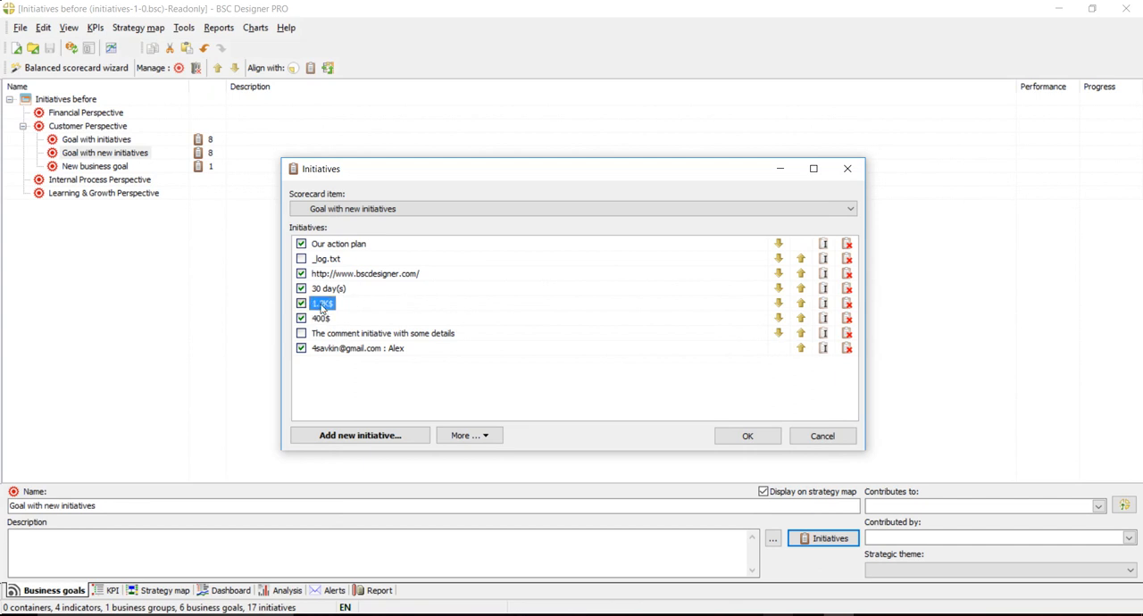
double_click(322, 304)
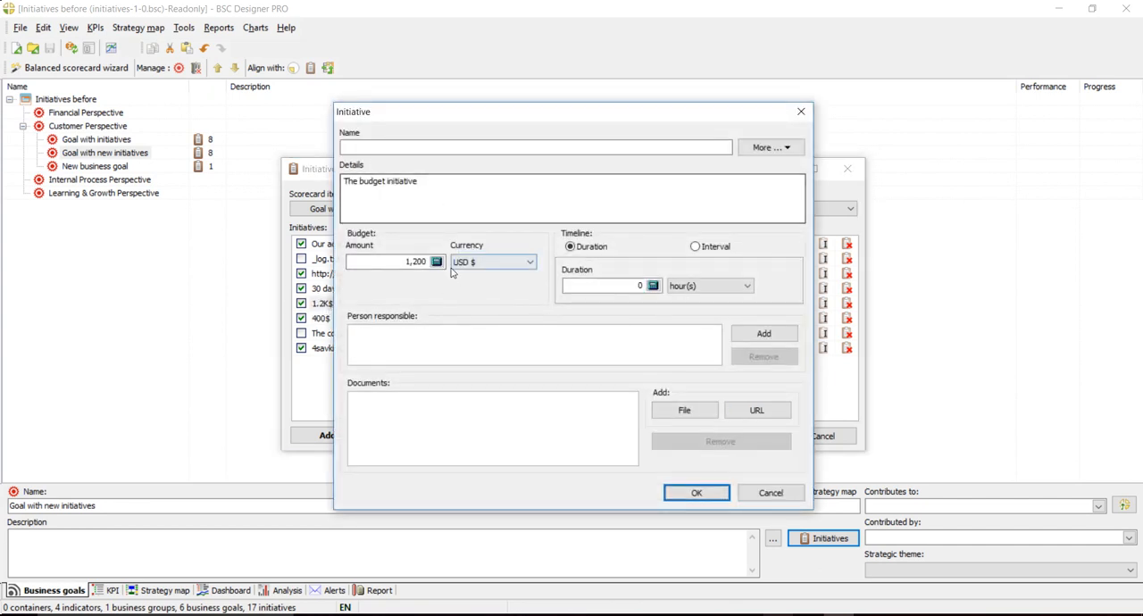
left_click(770, 493)
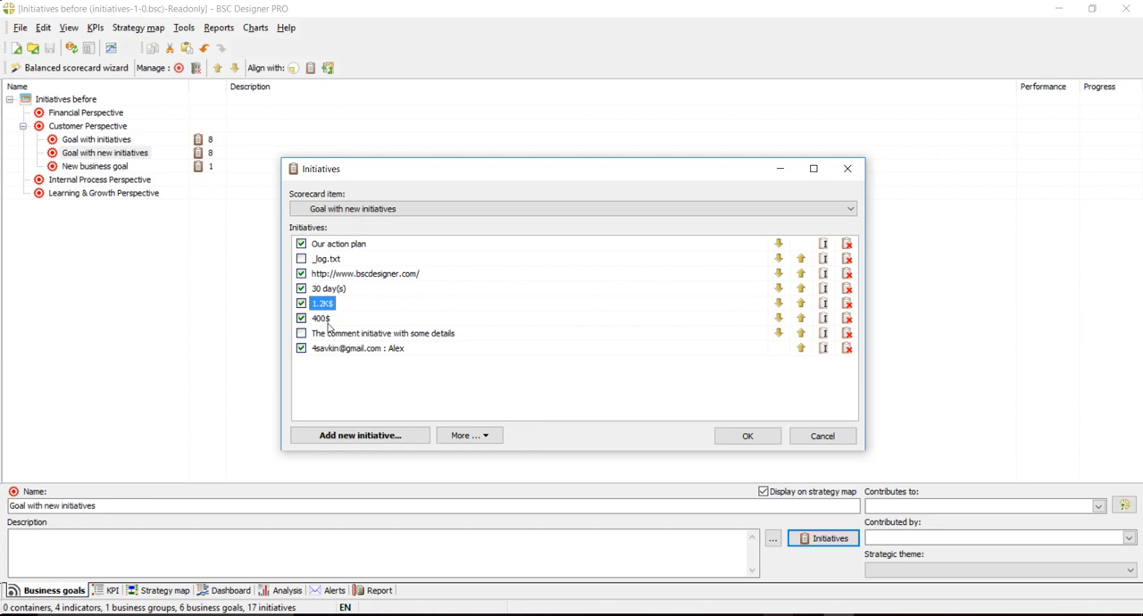
- Merge the 1.2K$ and 400$ initiatives of the goal into one initiative
left_click(471, 436)
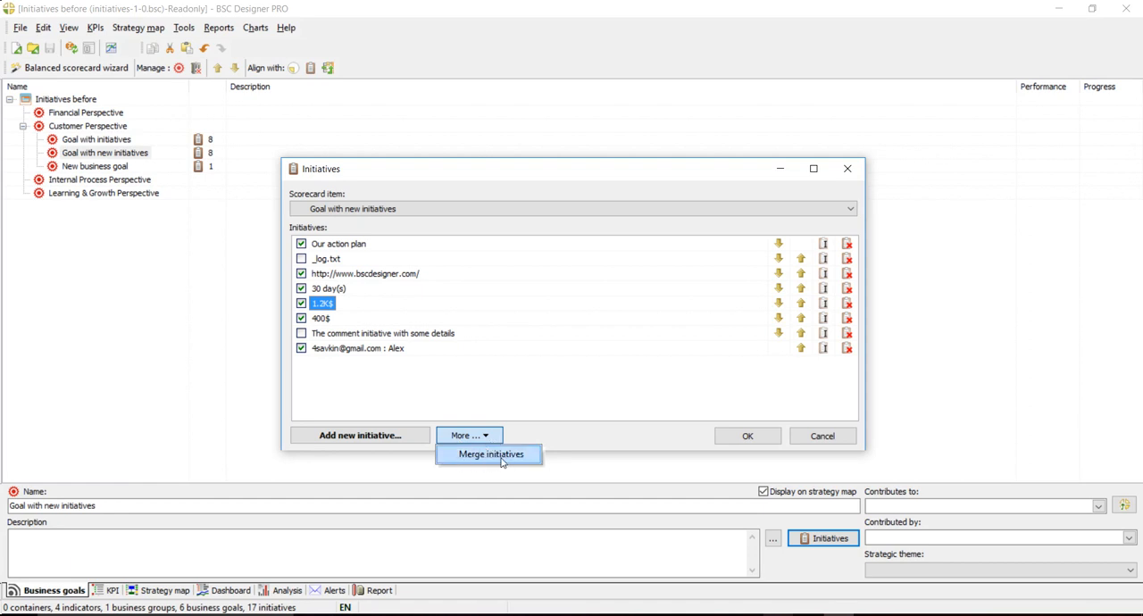
left_click(489, 455)
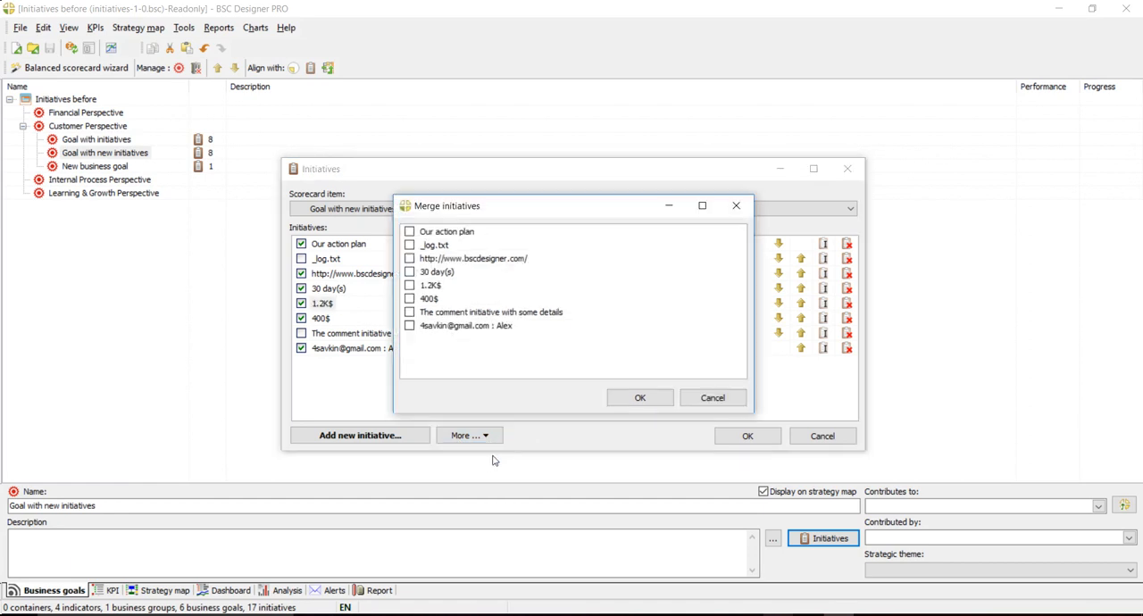
left_click(409, 284)
left_click(409, 298)
left_click(655, 403)
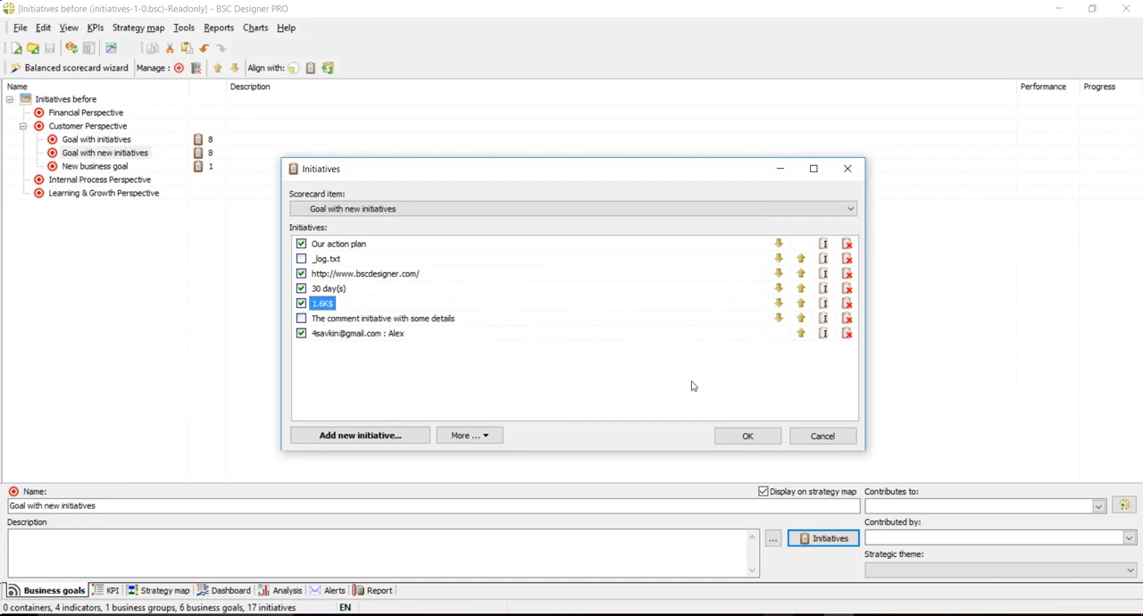
- Check the budget amount and details text of the merged budget initiative
double_click(324, 304)
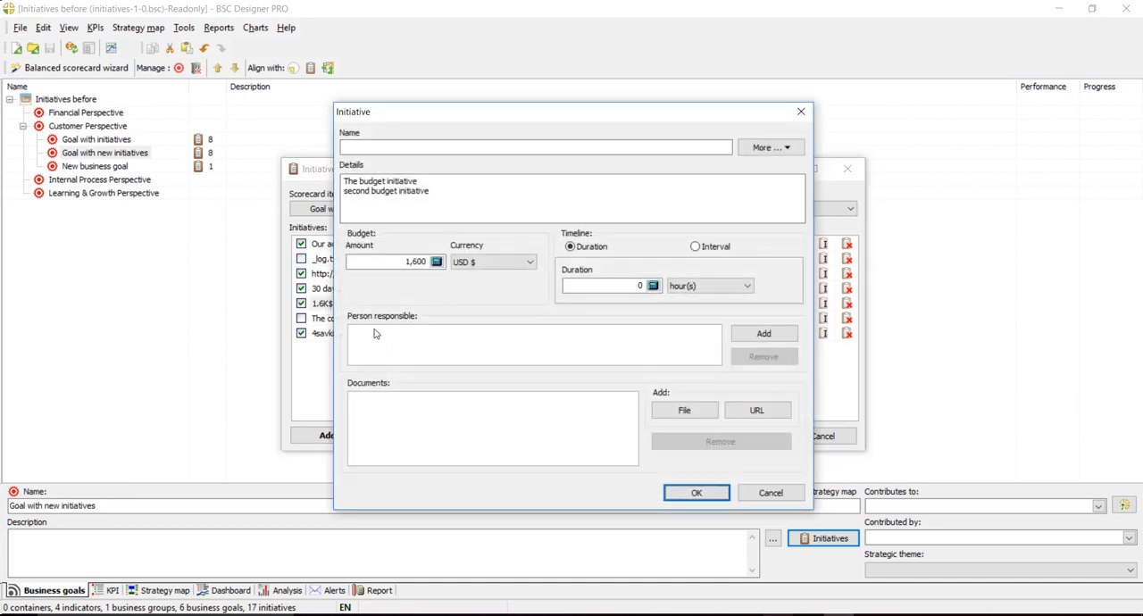
left_click(401, 262)
left_click_drag(401, 262, 348, 265)
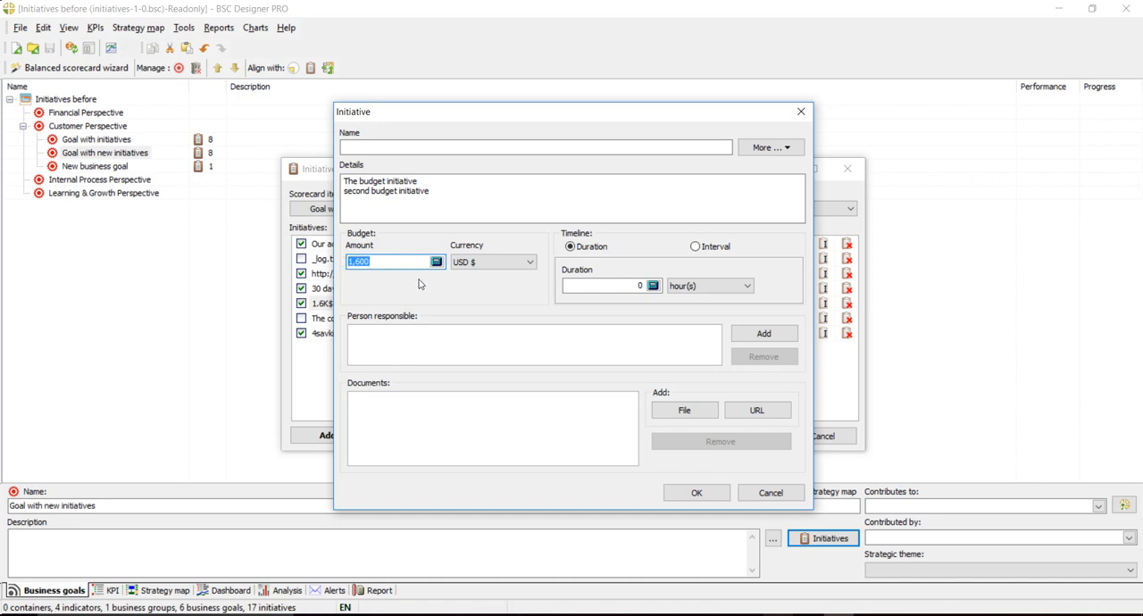
left_click_drag(446, 204, 343, 175)
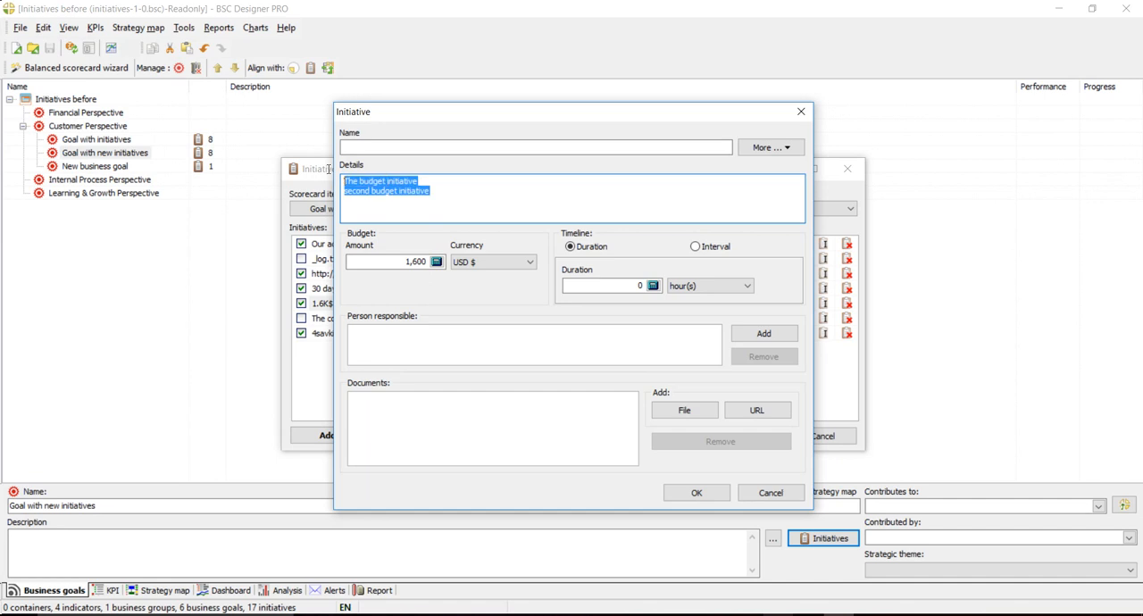
left_click(432, 185)
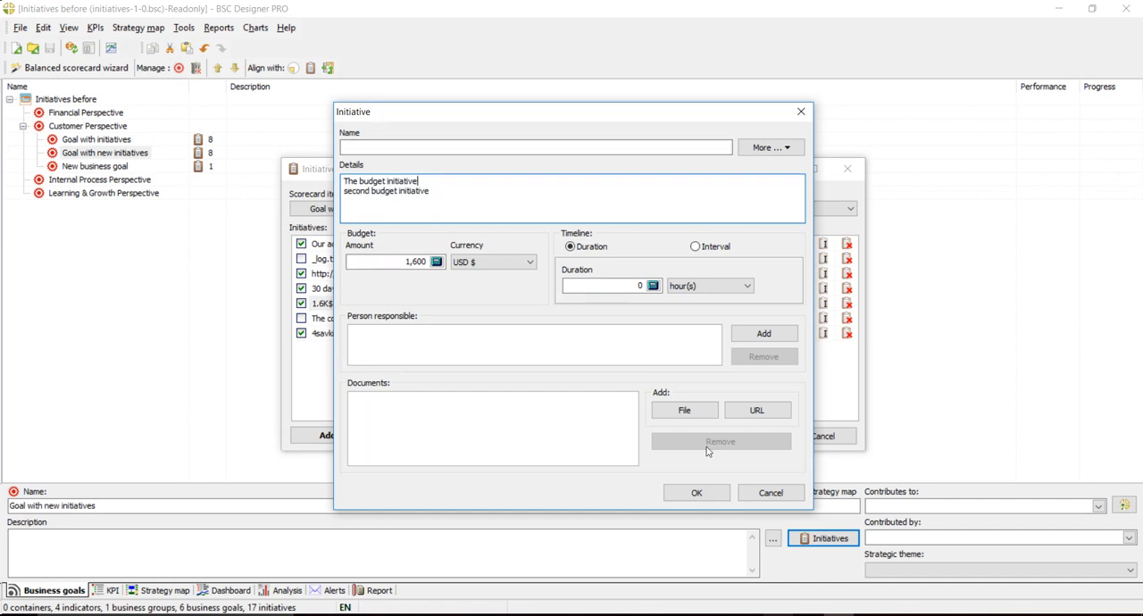
left_click(697, 496)
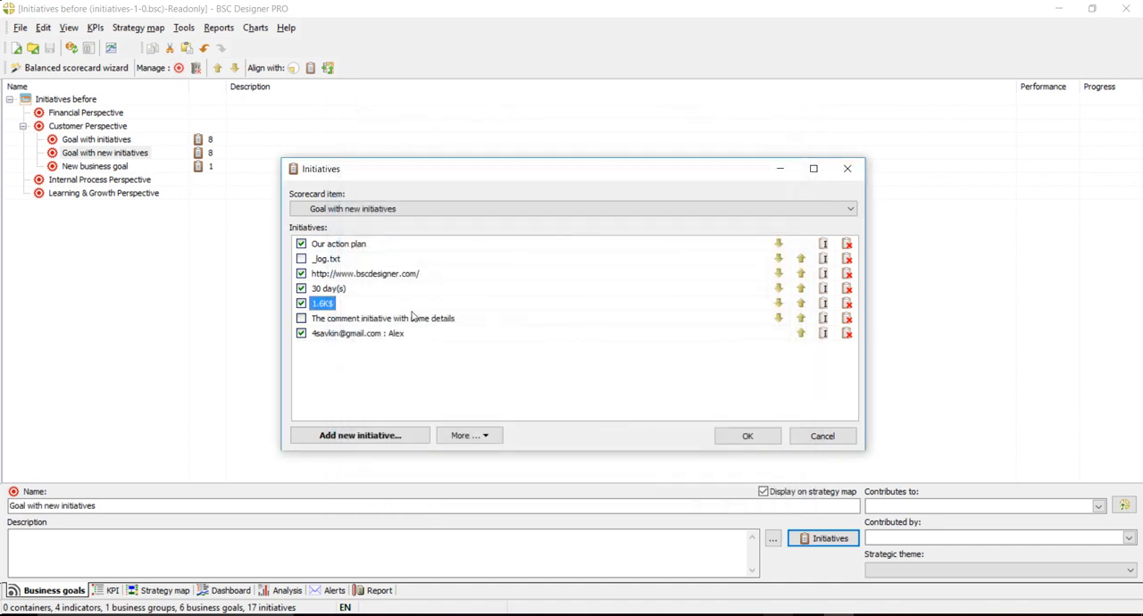
- Review the duration and details of the 30 day(s) initiative without changing it
left_click(330, 291)
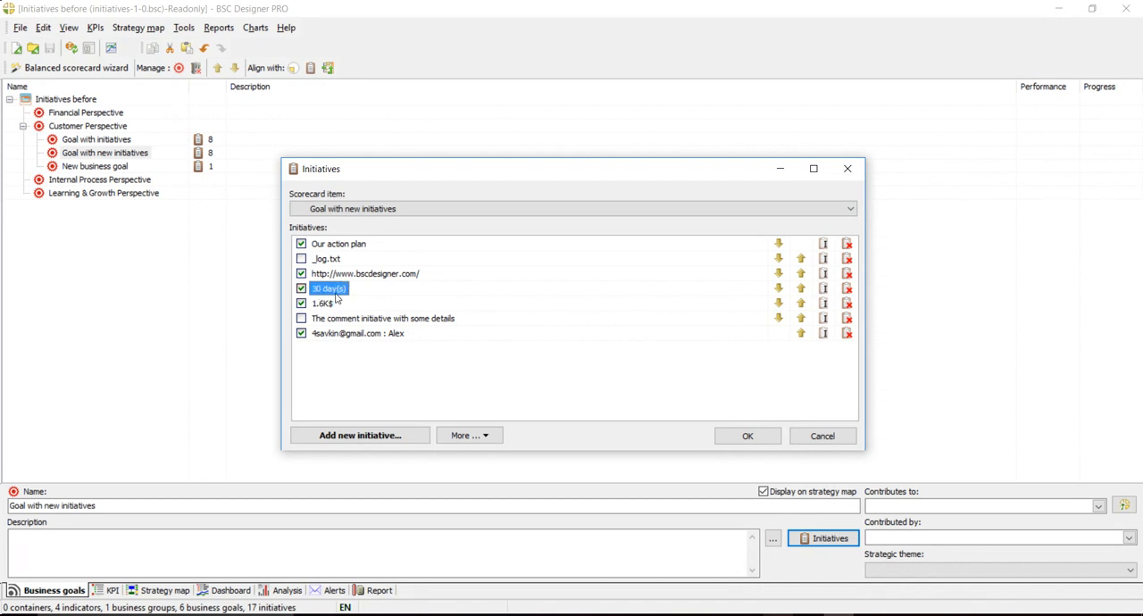
double_click(343, 297)
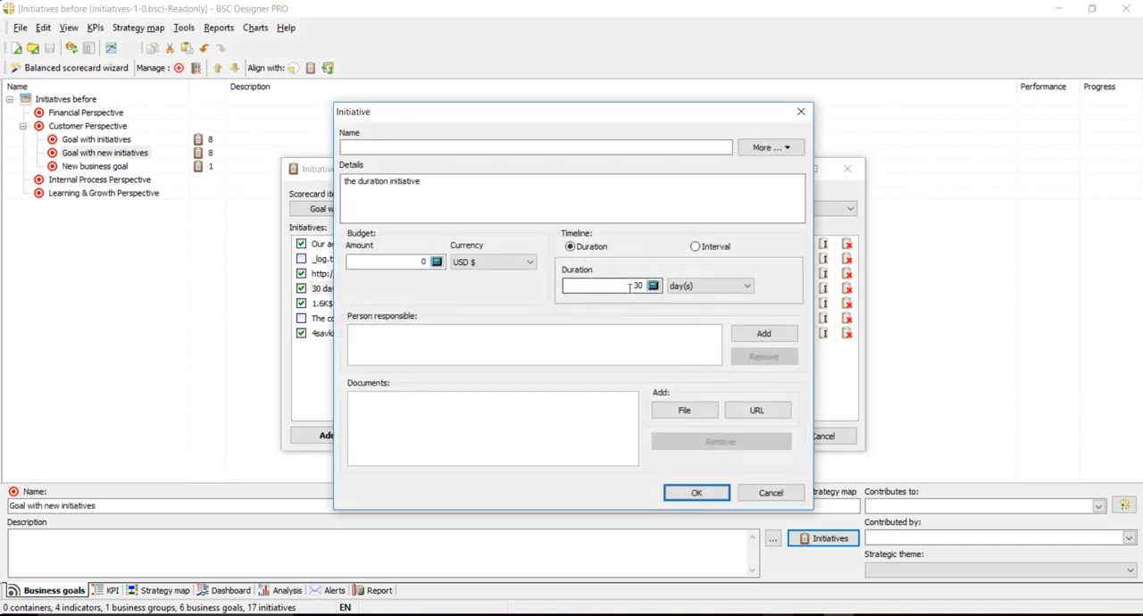
left_click(769, 491)
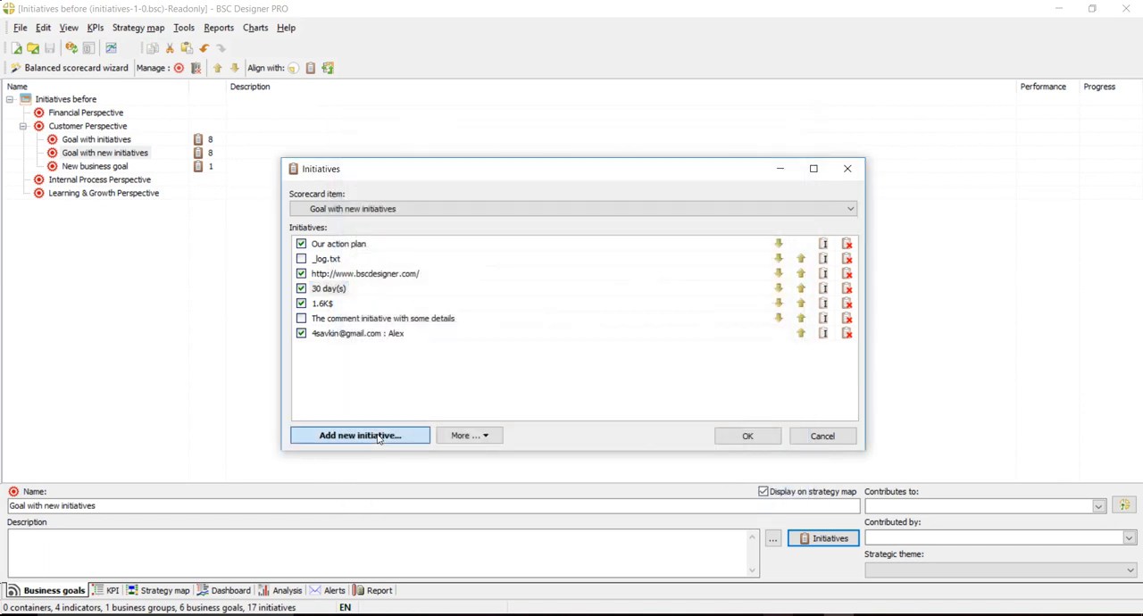
- Add a new unnamed initiative with a duration of 2 day(s) to the goal
left_click(379, 436)
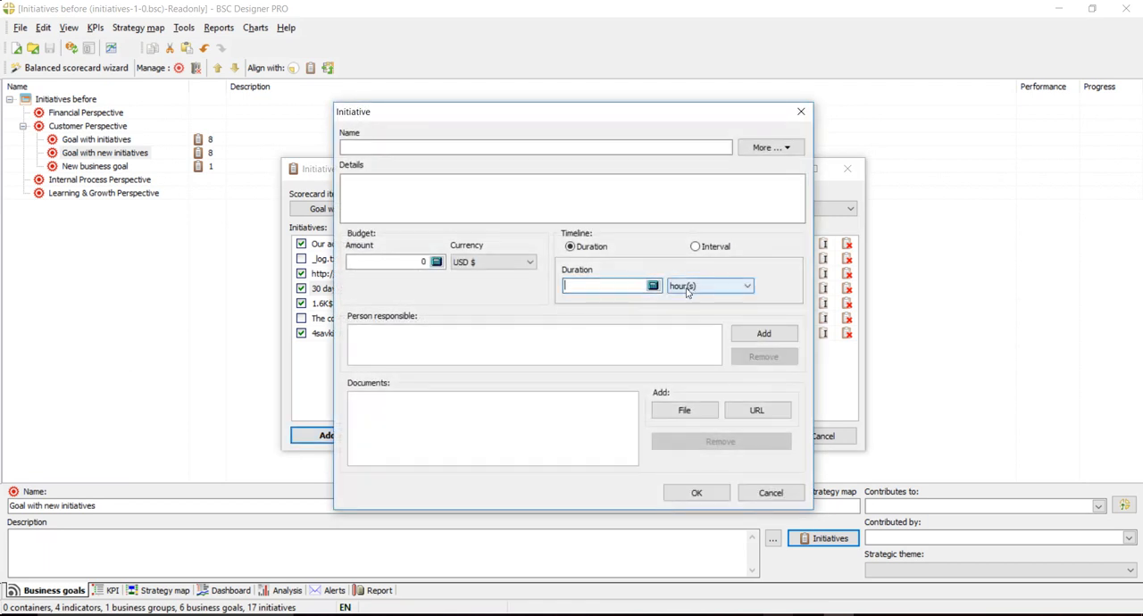
left_click_drag(559, 114, 649, 108)
type("2")
left_click(799, 280)
left_click(797, 300)
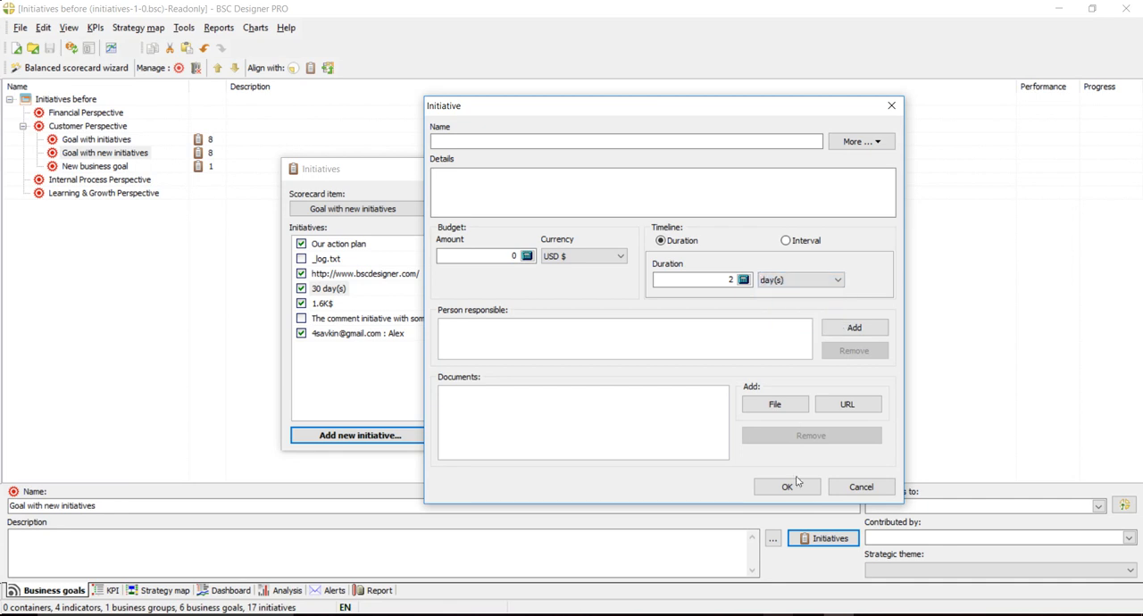
left_click(787, 487)
- Merge the 30 day(s) and 2 day(s) initiatives into one, and check the duration and details of the merged initiative
left_click(332, 290)
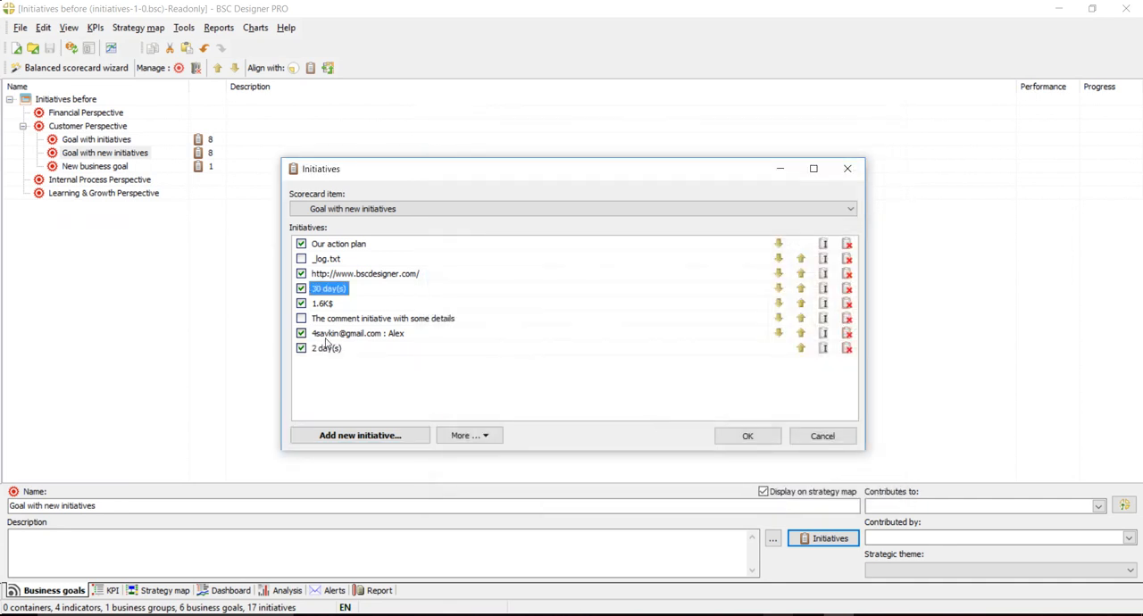
left_click(485, 436)
left_click(490, 455)
left_click(414, 327)
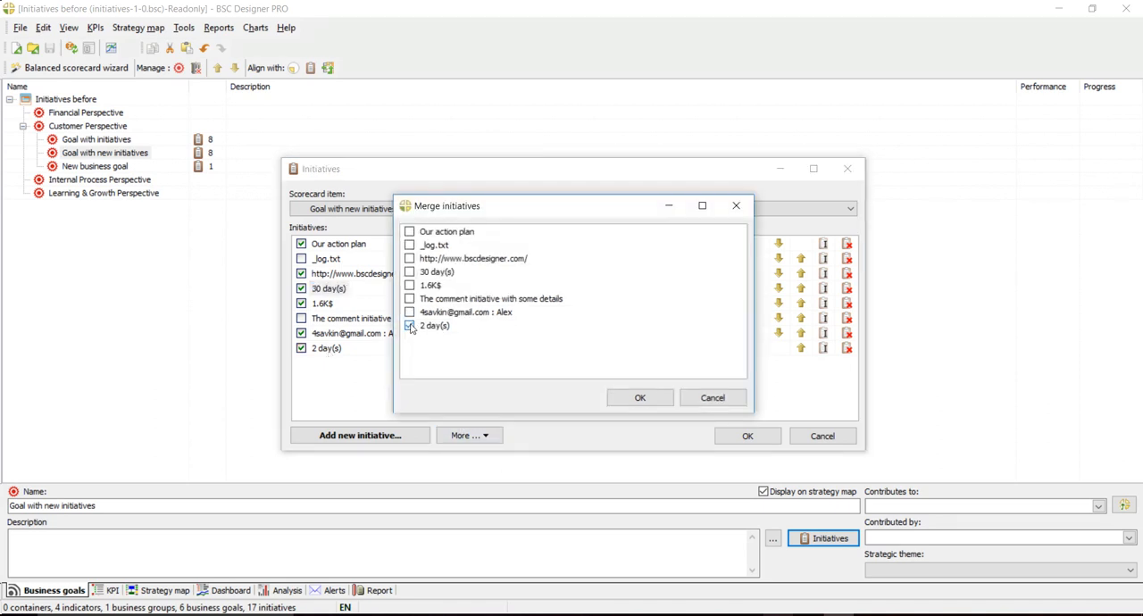
left_click(639, 397)
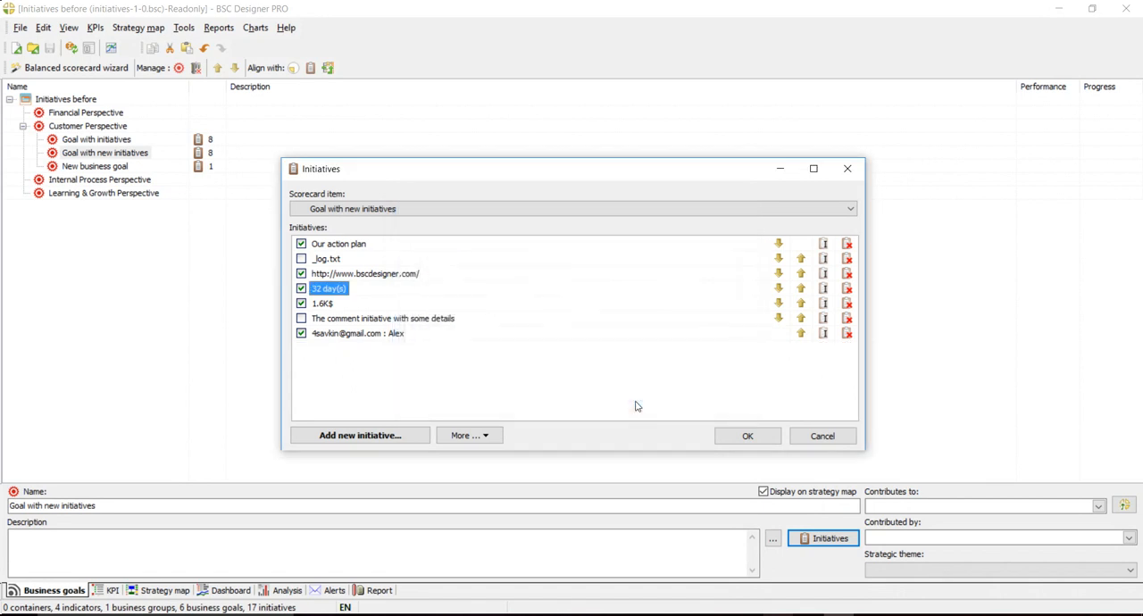
double_click(329, 288)
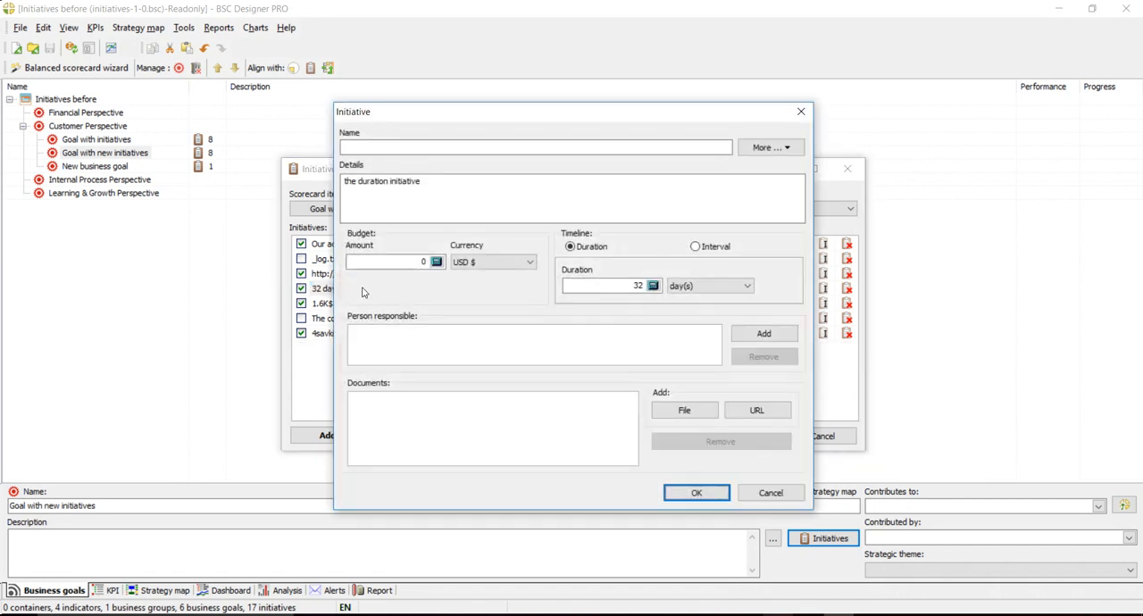
left_click(769, 493)
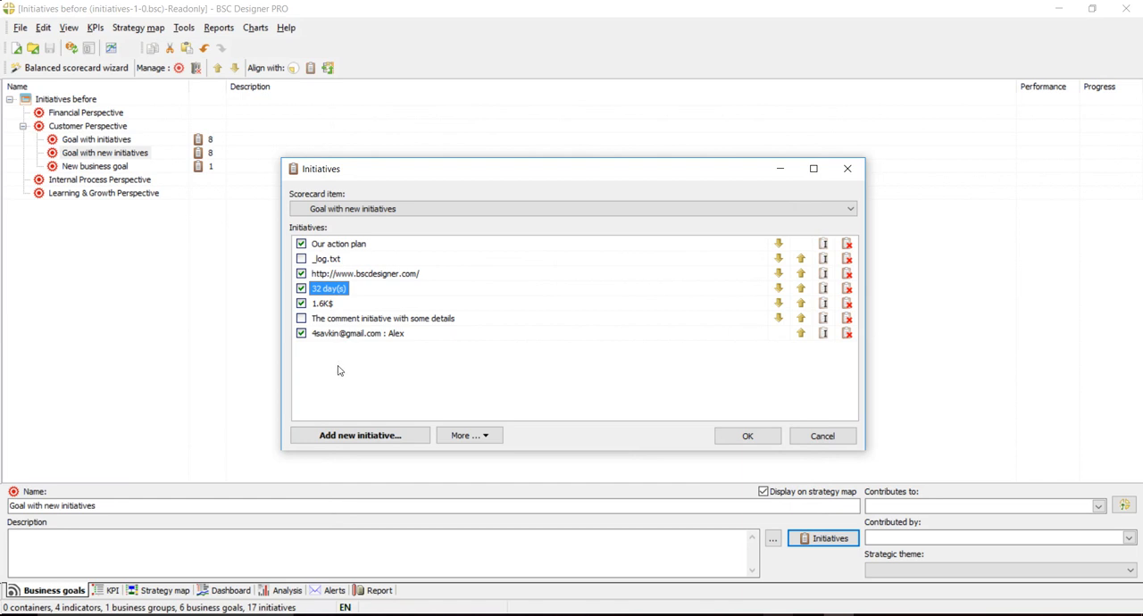
- Look over the initiatives offered for merging, without merging any of them
left_click(488, 436)
left_click(501, 455)
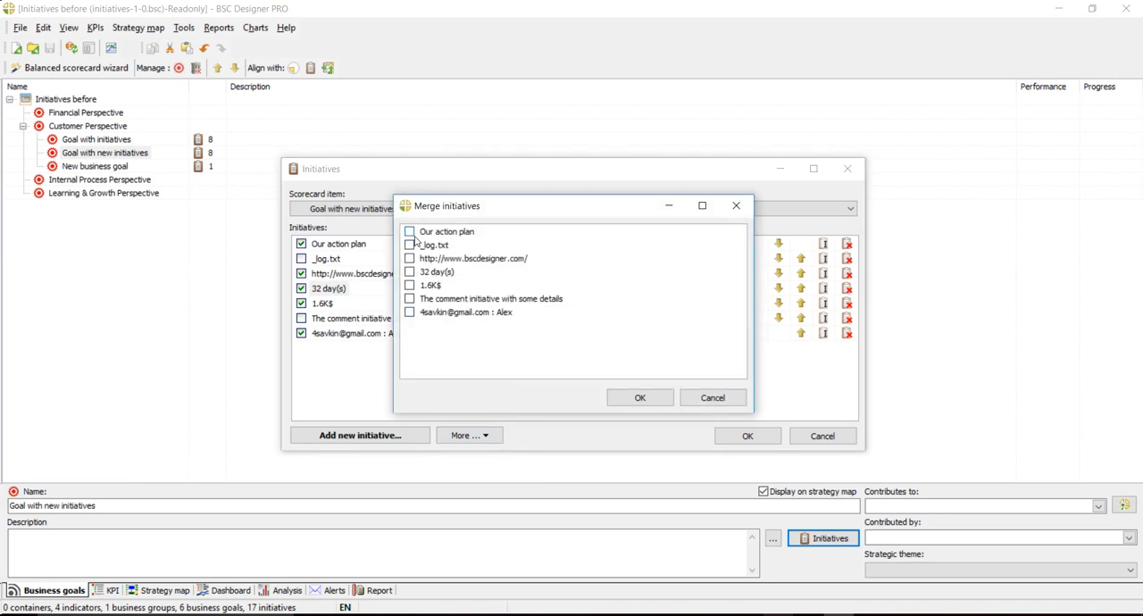
left_click(734, 399)
- Review the details of the "Our action plan" initiative and the comment initiative, leaving both without changes
left_click(374, 274)
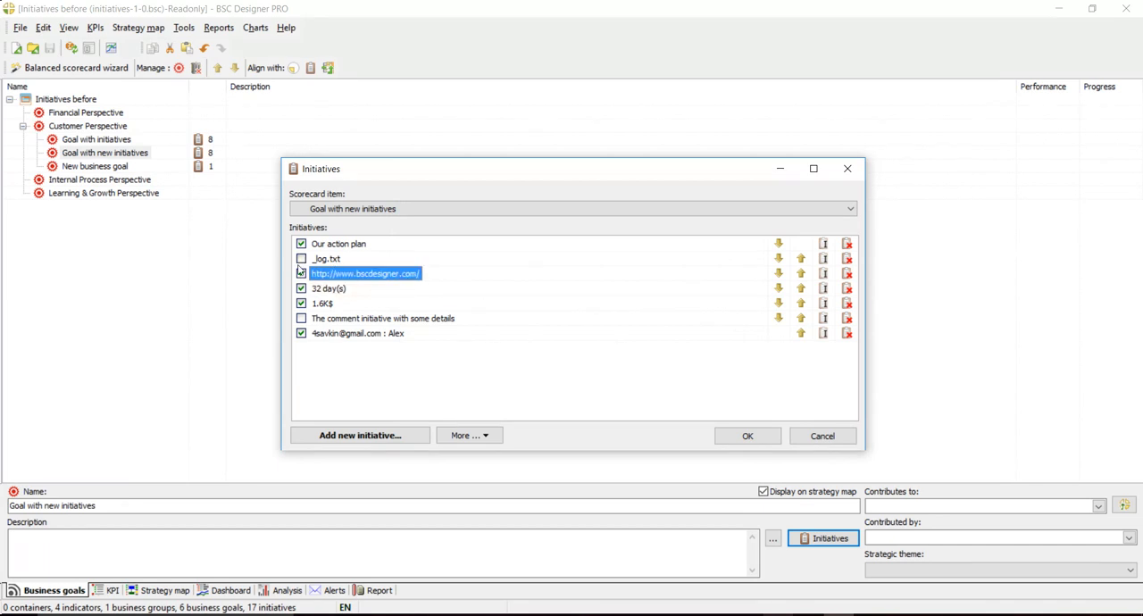
double_click(340, 246)
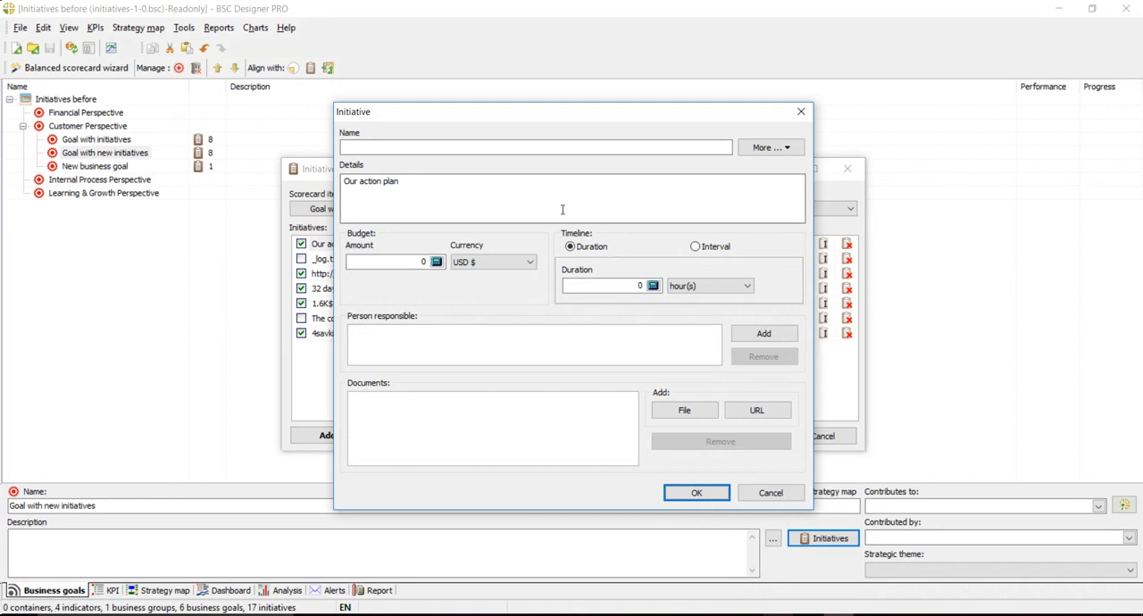
left_click(763, 491)
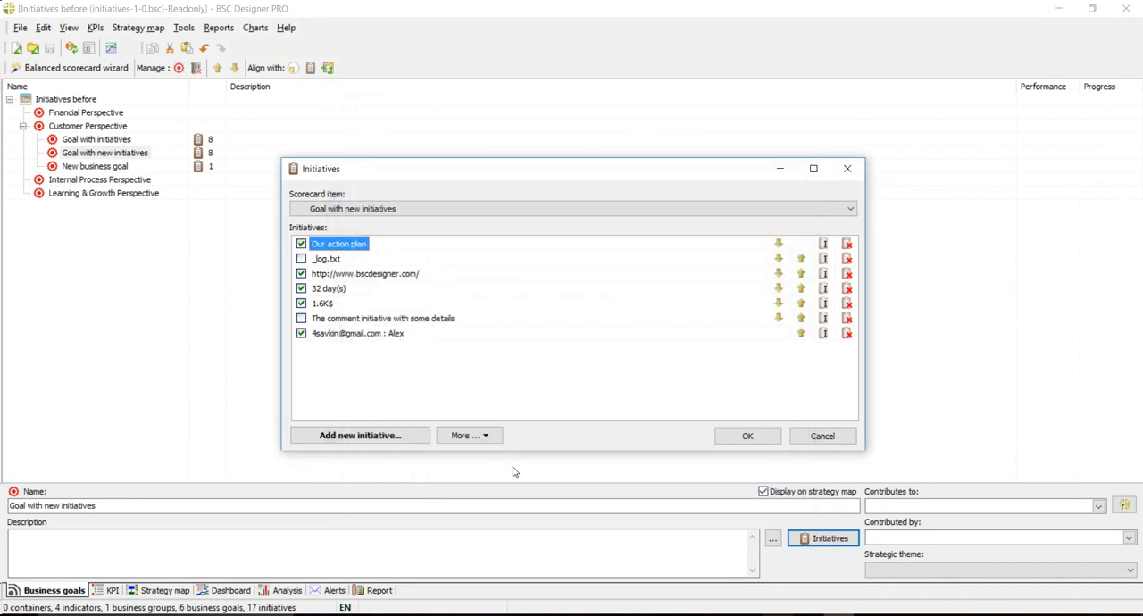
double_click(384, 318)
left_click_drag(416, 196, 342, 187)
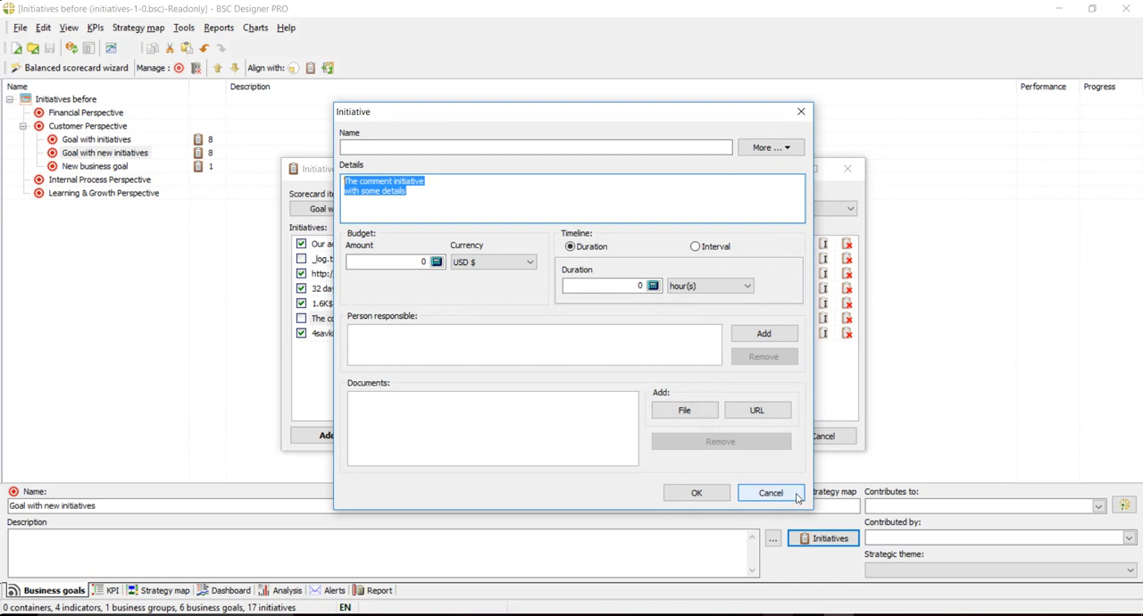
left_click(761, 496)
left_click(367, 336)
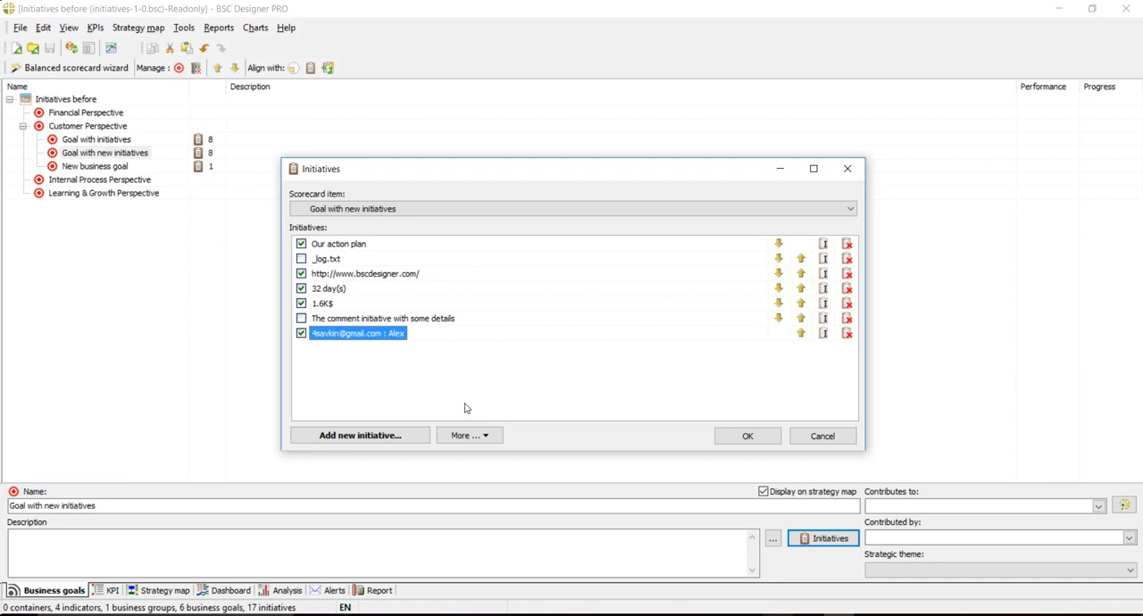
- Merge all seven initiatives of "Goal with new initiatives" into a single initiative
left_click(483, 436)
left_click(486, 454)
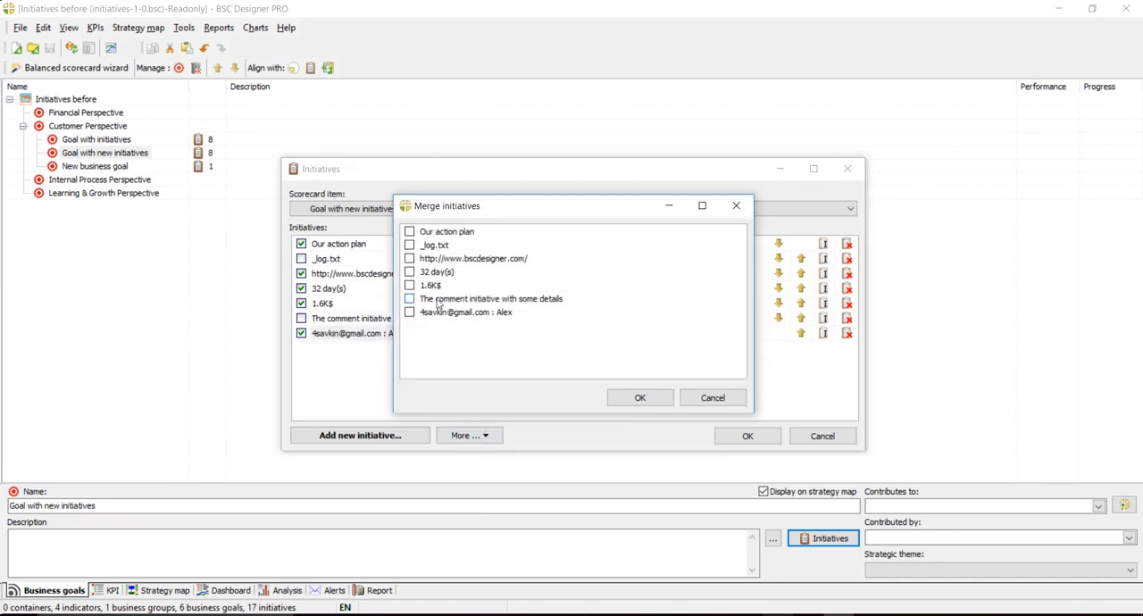
left_click(409, 231)
left_click(409, 245)
left_click(409, 258)
left_click(409, 272)
left_click(409, 285)
left_click(409, 298)
left_click(409, 311)
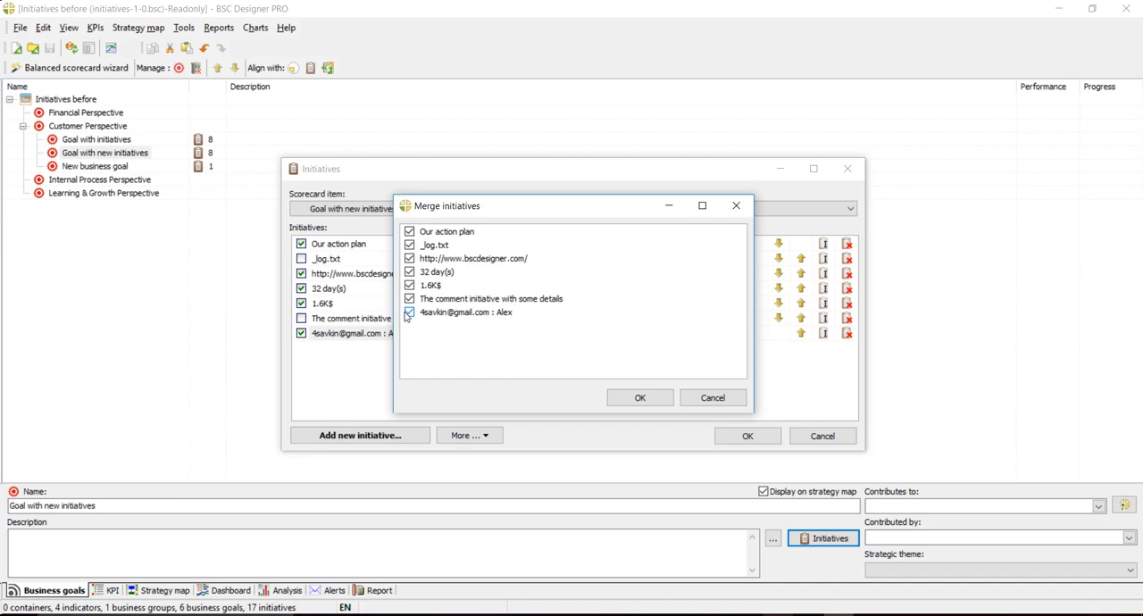
left_click(639, 398)
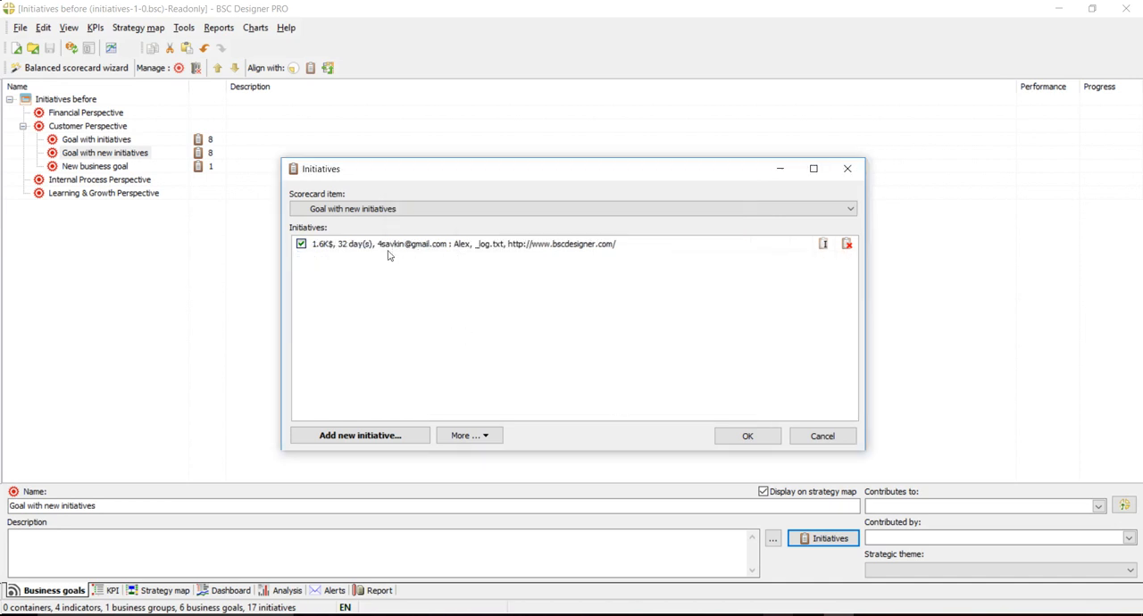
- Replace the details text of the merged initiative with "New details"
double_click(439, 253)
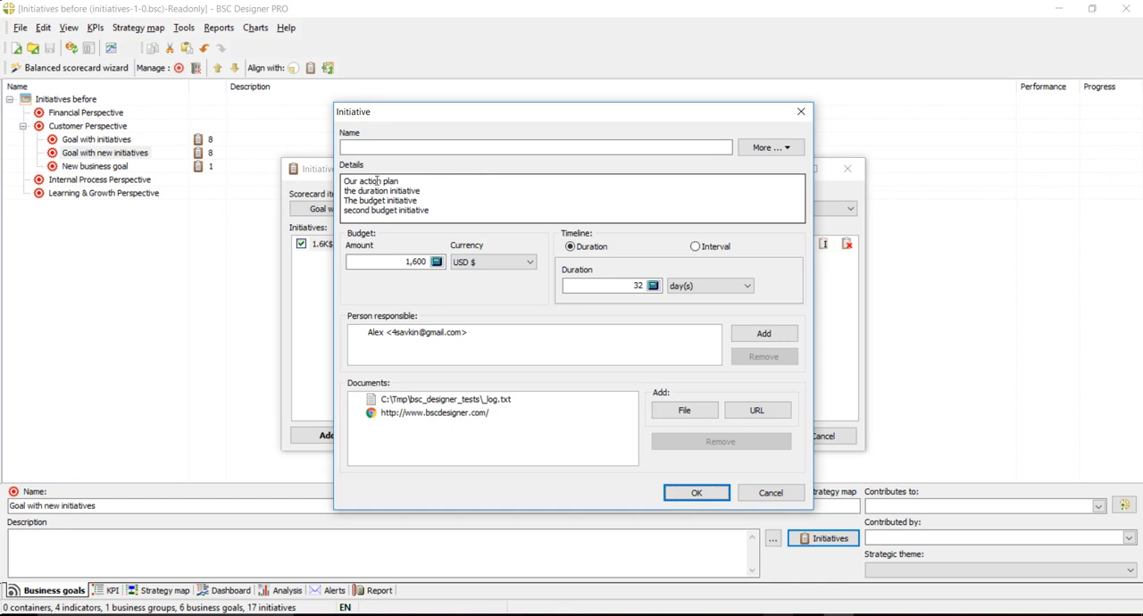
left_click(448, 209)
key("ctrl+a")
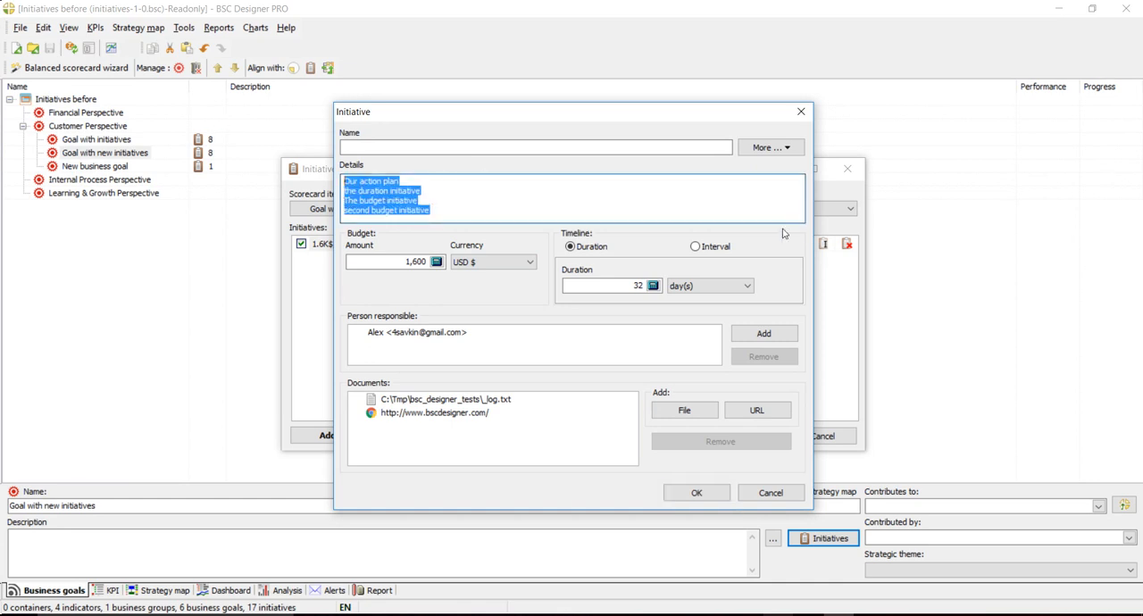
type("New The comment initiative with some details")
key("shift+Down")
key("shift+Down")
key("Down")
key("shift+End")
key("End")
key("shift+Up")
key("shift+Up")
type("d")
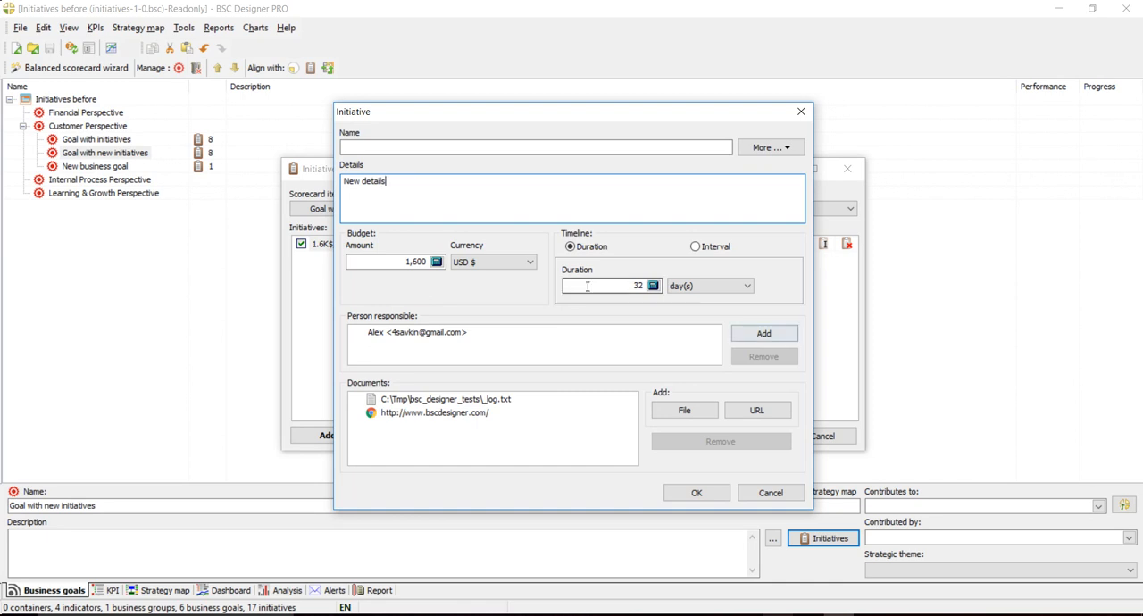
- Name the merged initiative "Action plan" and save the goal's initiatives
left_click(415, 261)
left_click_drag(415, 261, 303, 259)
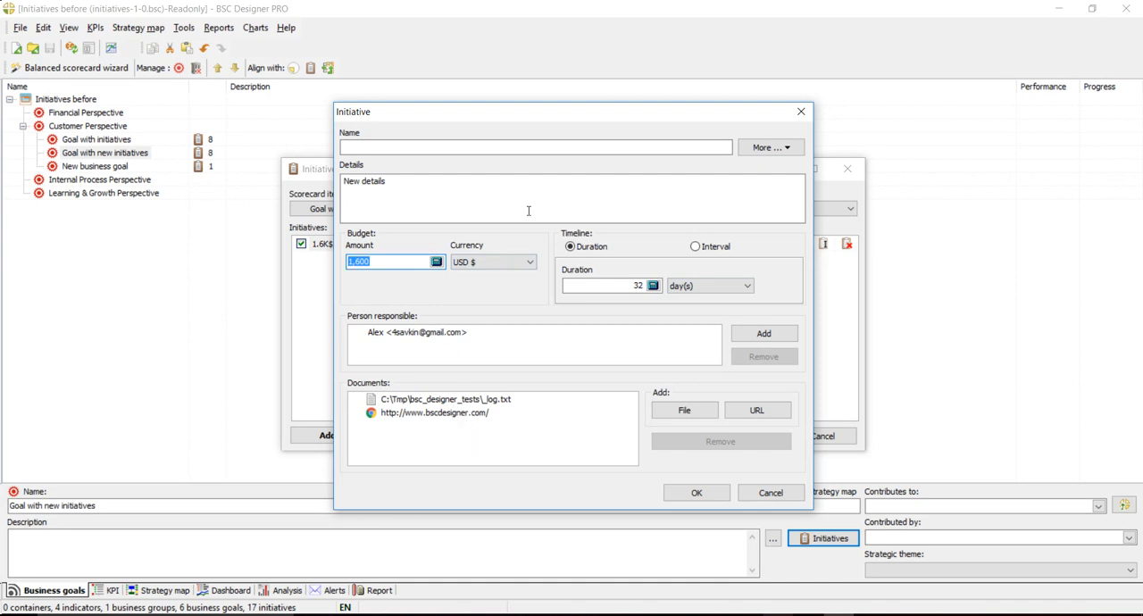
left_click(516, 148)
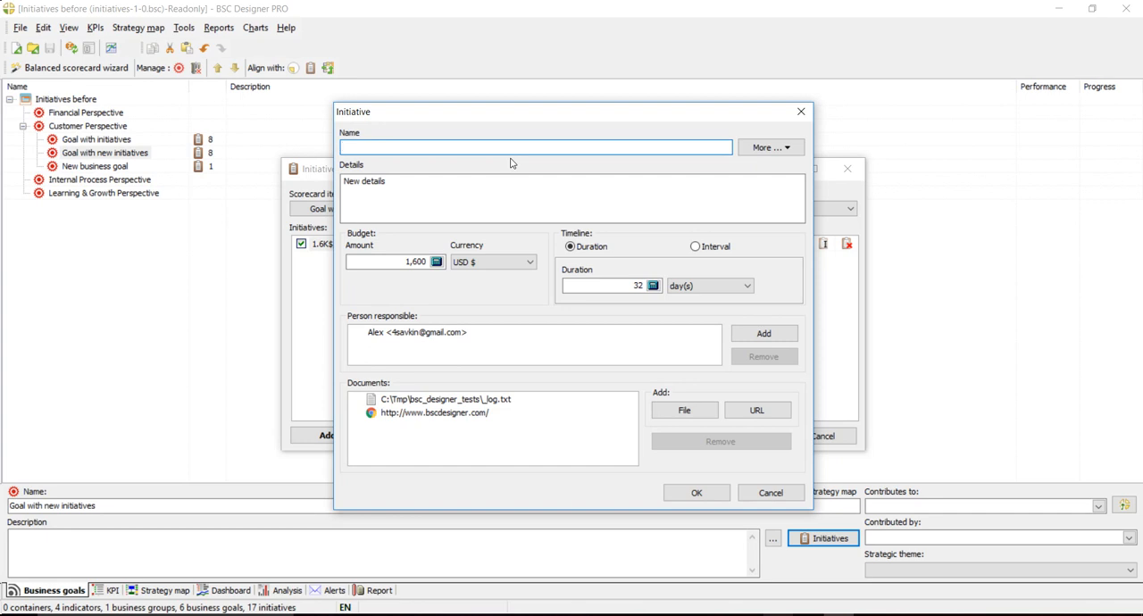
type("Ac")
left_click(705, 492)
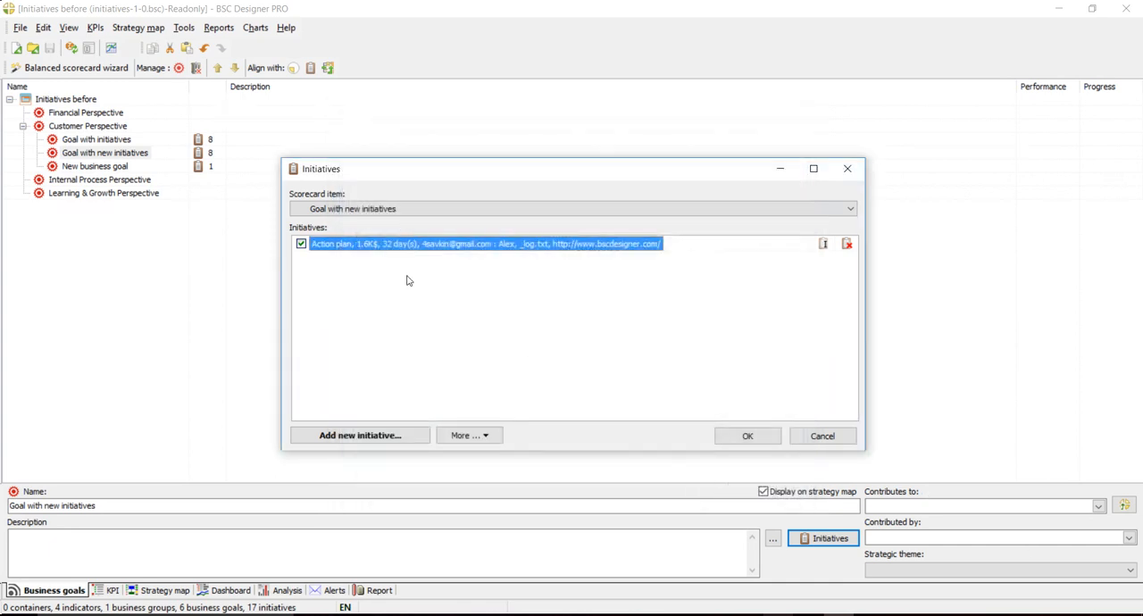
left_click(744, 435)
- Update the strategy map with the placement wizard, and review the "Action plan" initiative there without changing it
left_click(172, 592)
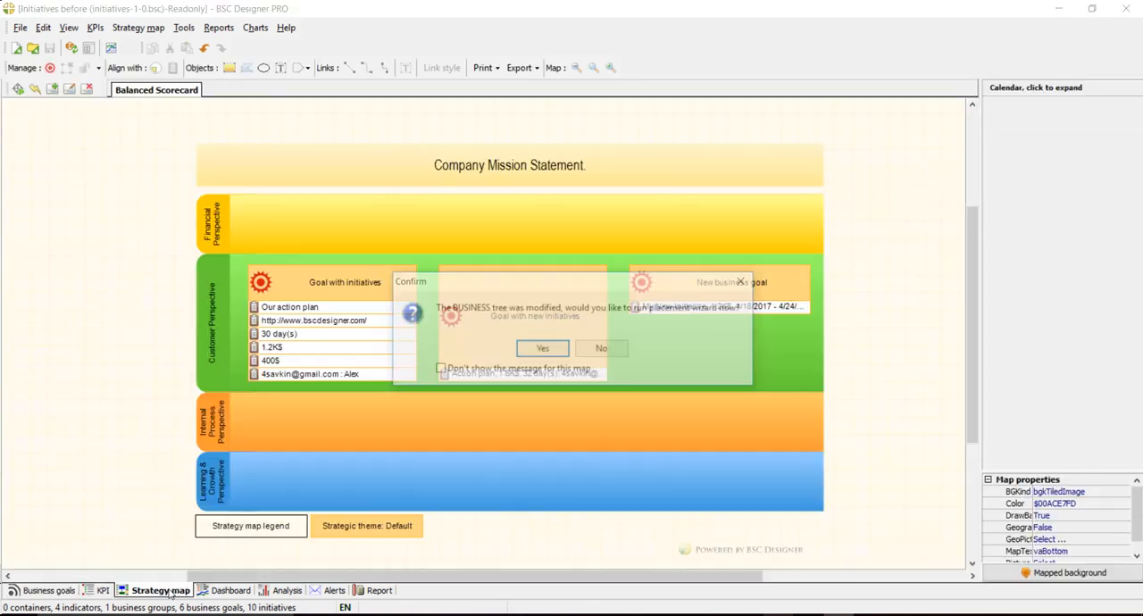
left_click(546, 351)
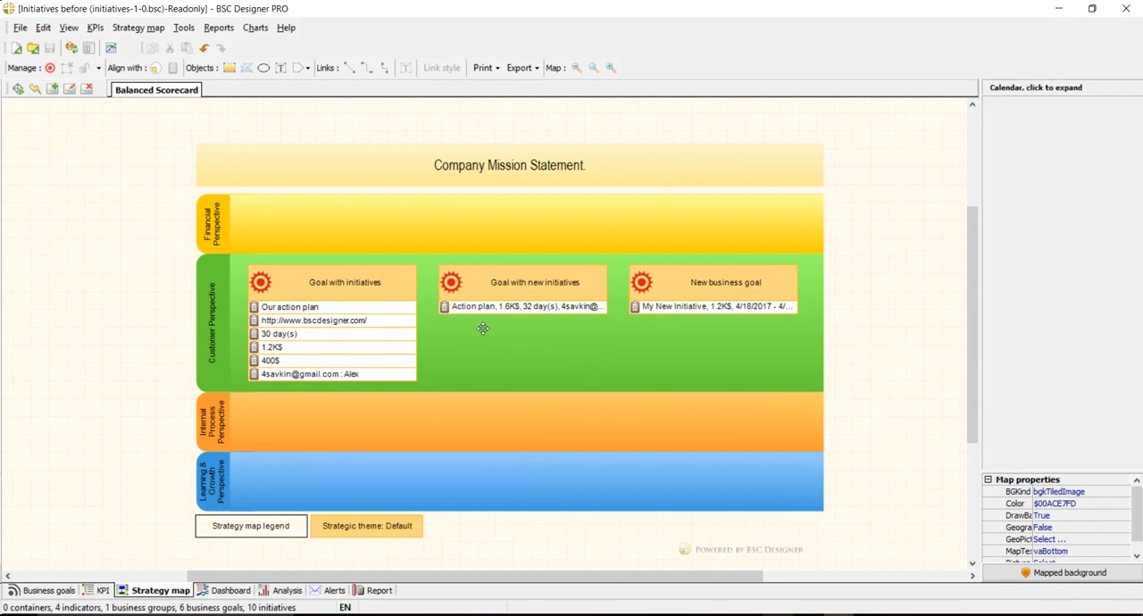
double_click(551, 307)
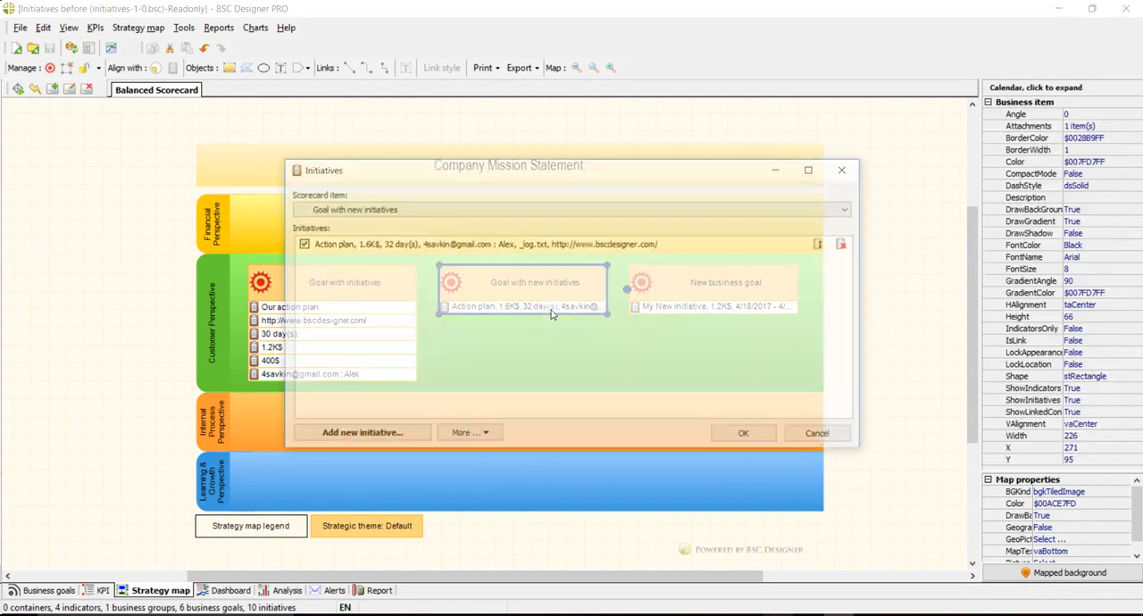
left_click(493, 253)
double_click(493, 254)
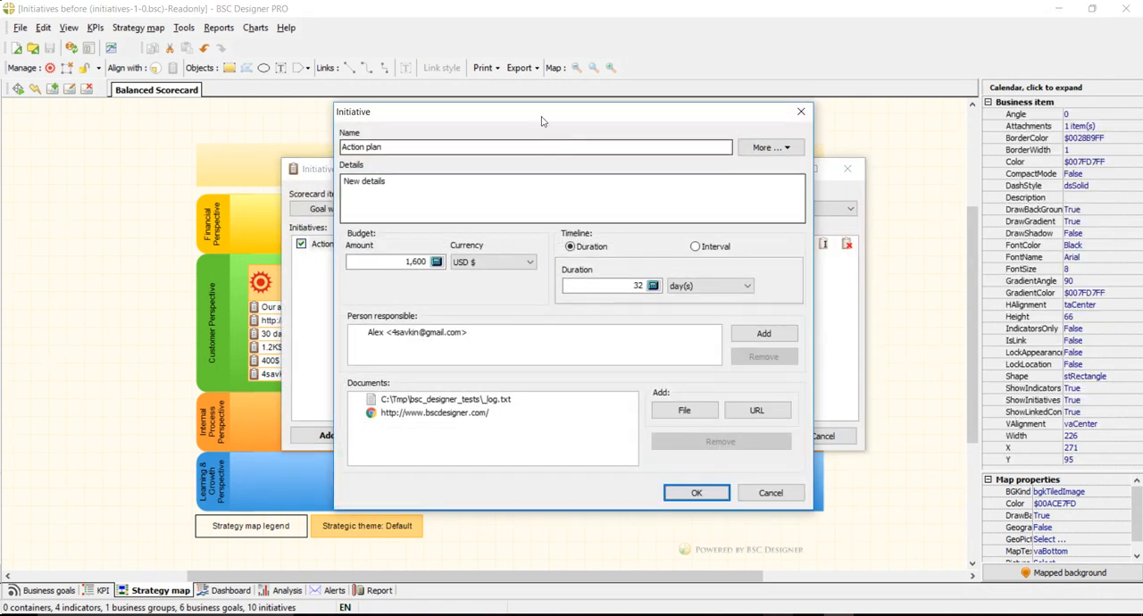
left_click(770, 494)
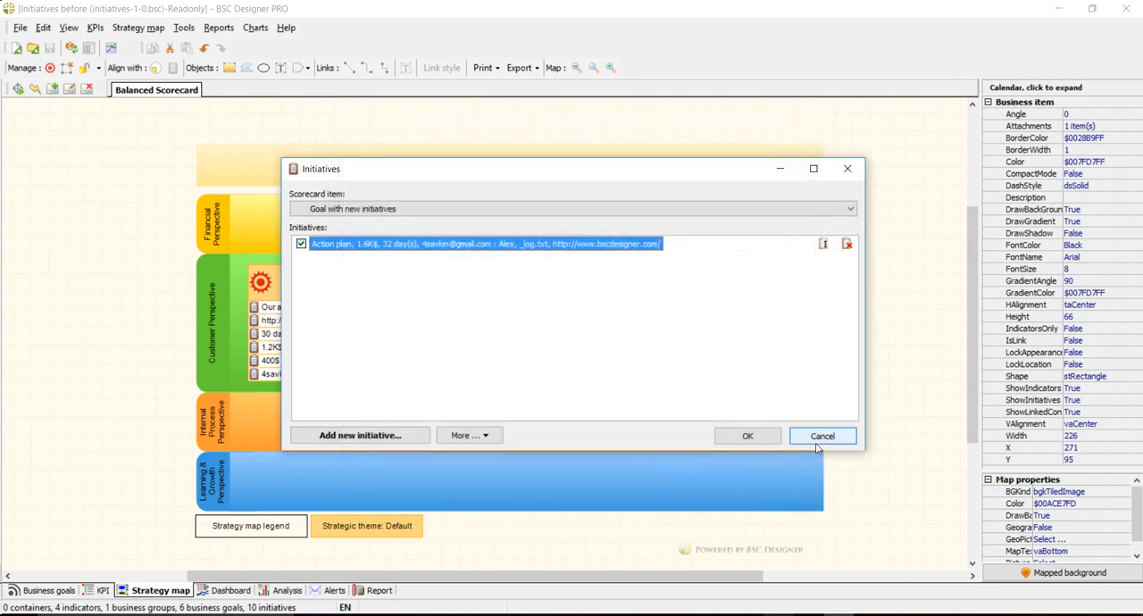
left_click(822, 436)
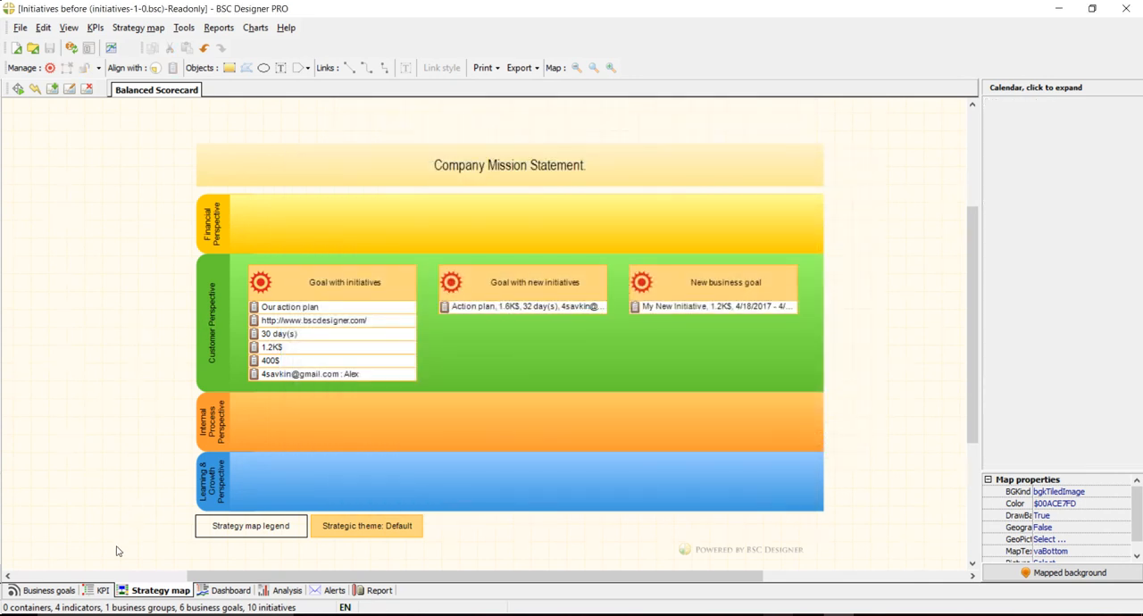
- Add an initiative named "Quality initiative" with a budget of 2,000 USD to "New business goal"
left_click(730, 280)
double_click(730, 280)
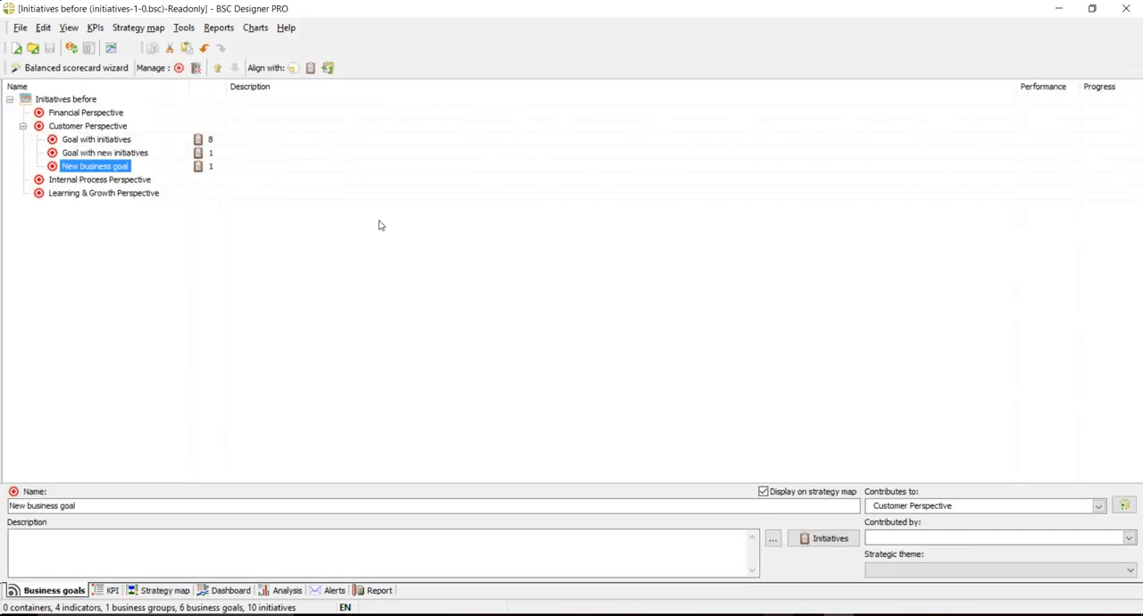
left_click(803, 538)
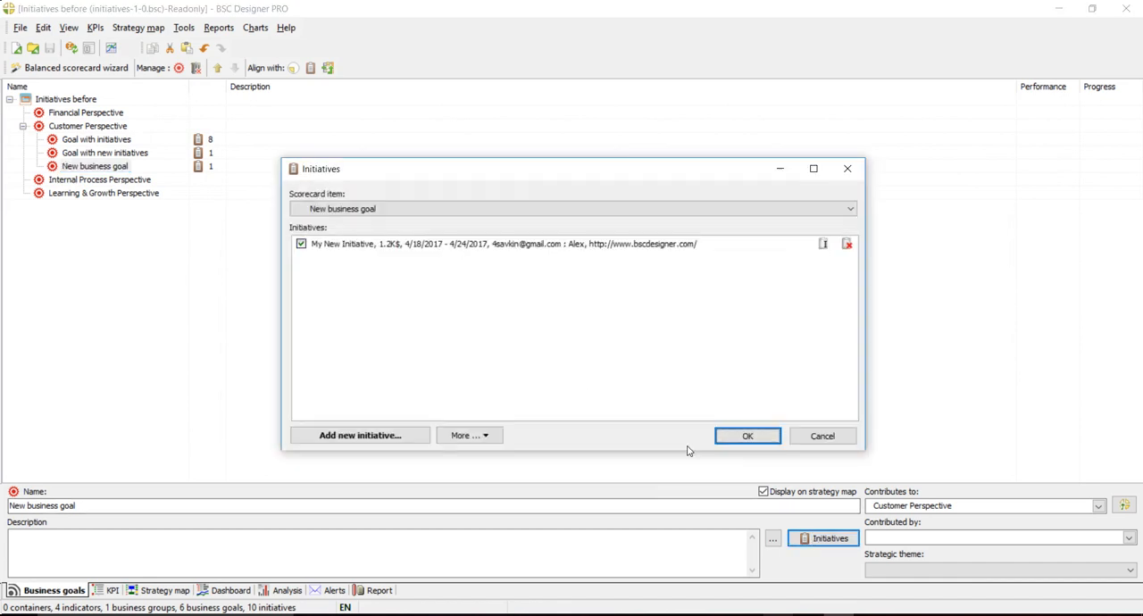
left_click(394, 436)
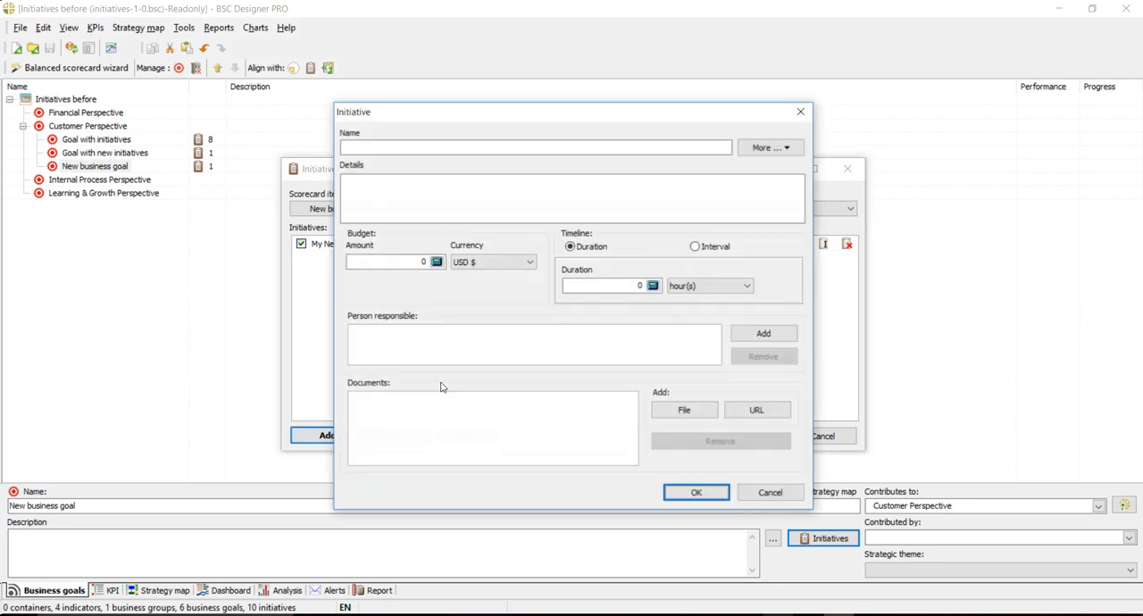
left_click_drag(472, 115, 619, 119)
left_click(550, 157)
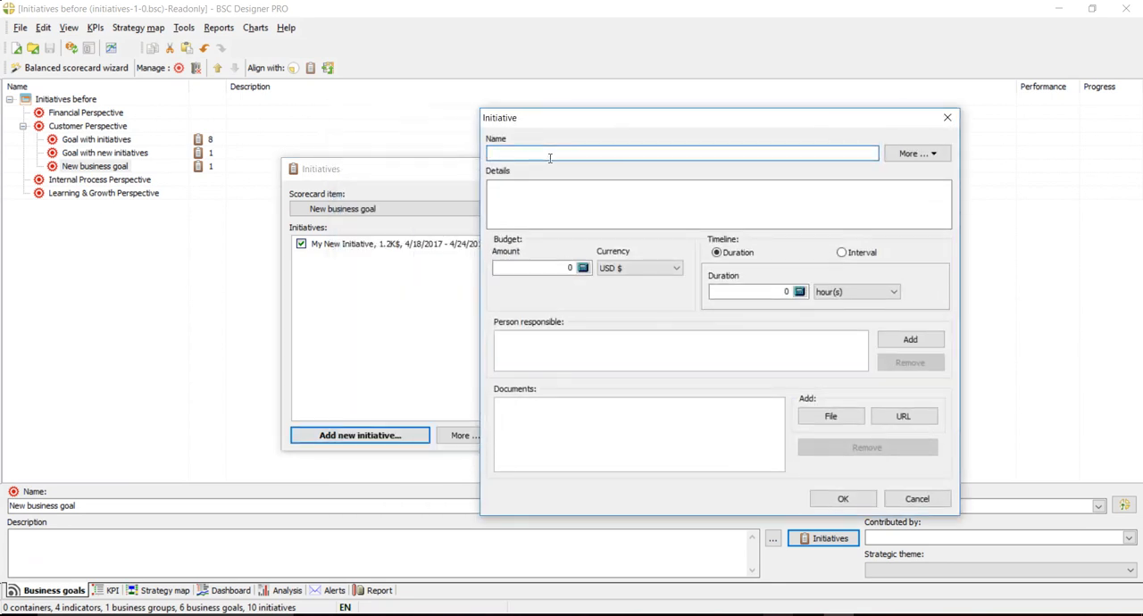
type("Quality initiative")
left_click(563, 270)
type("2,0")
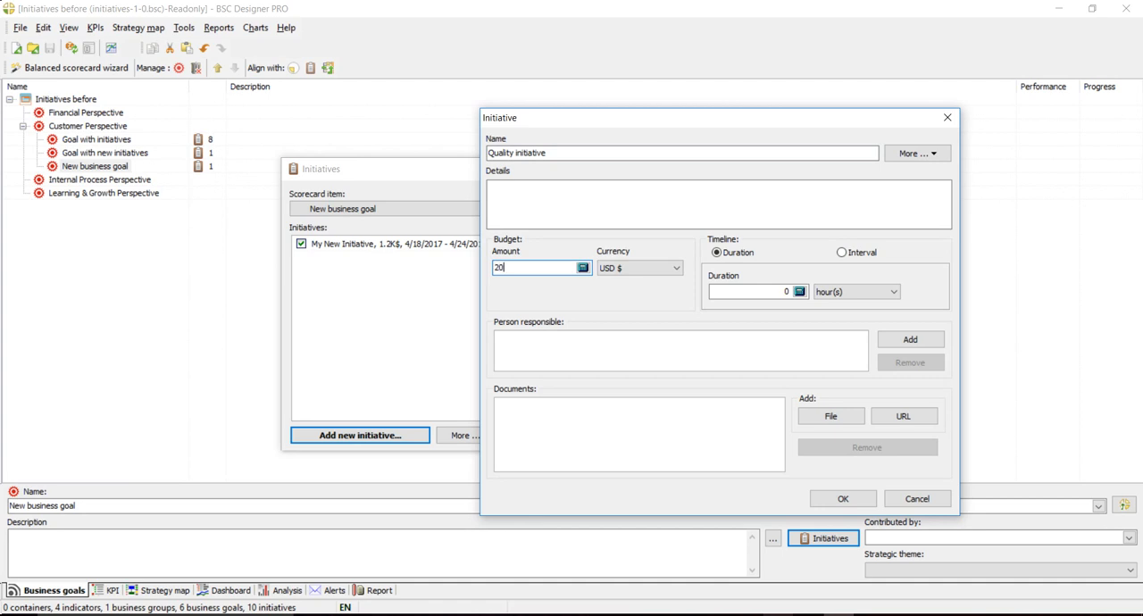
type("00")
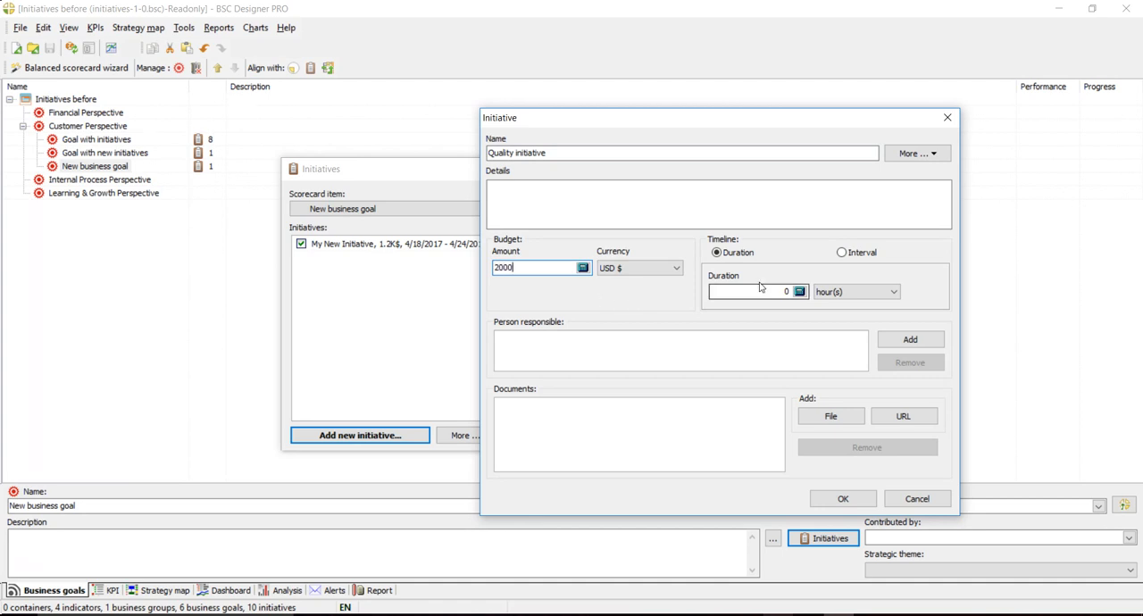
- Set the duration of the quality initiative to 4 month(s)
left_click(817, 293)
left_click(854, 258)
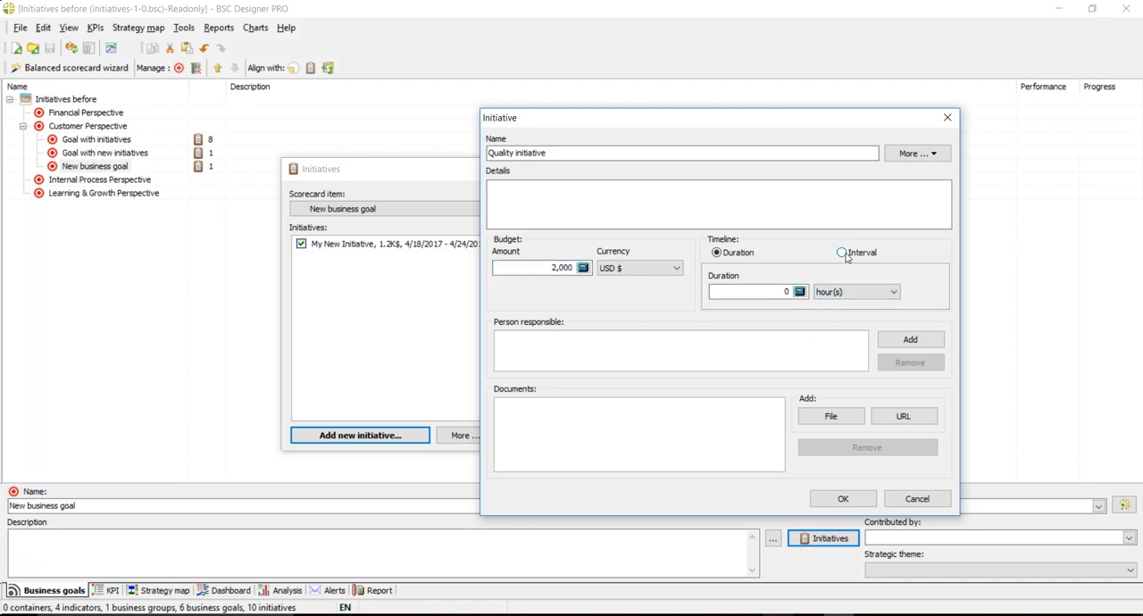
left_click(830, 292)
left_click(840, 324)
left_click(783, 294)
type("4")
- Enter "Do some quality assurance" as the initiative's details and save the initiatives of "New business goal"
left_click(632, 353)
left_click(677, 206)
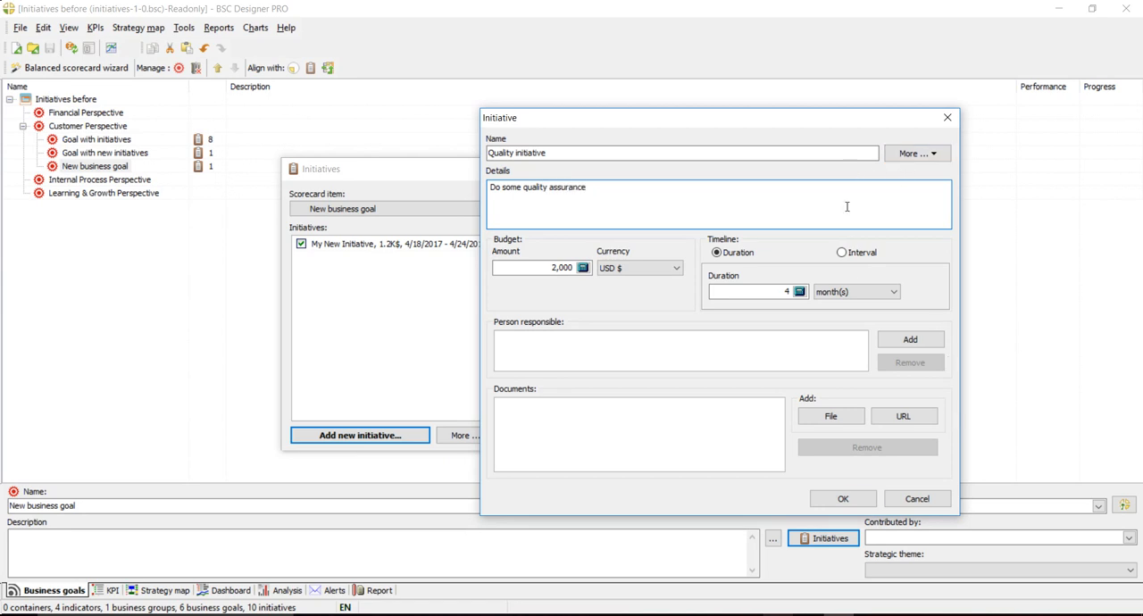
left_click(842, 498)
left_click(773, 438)
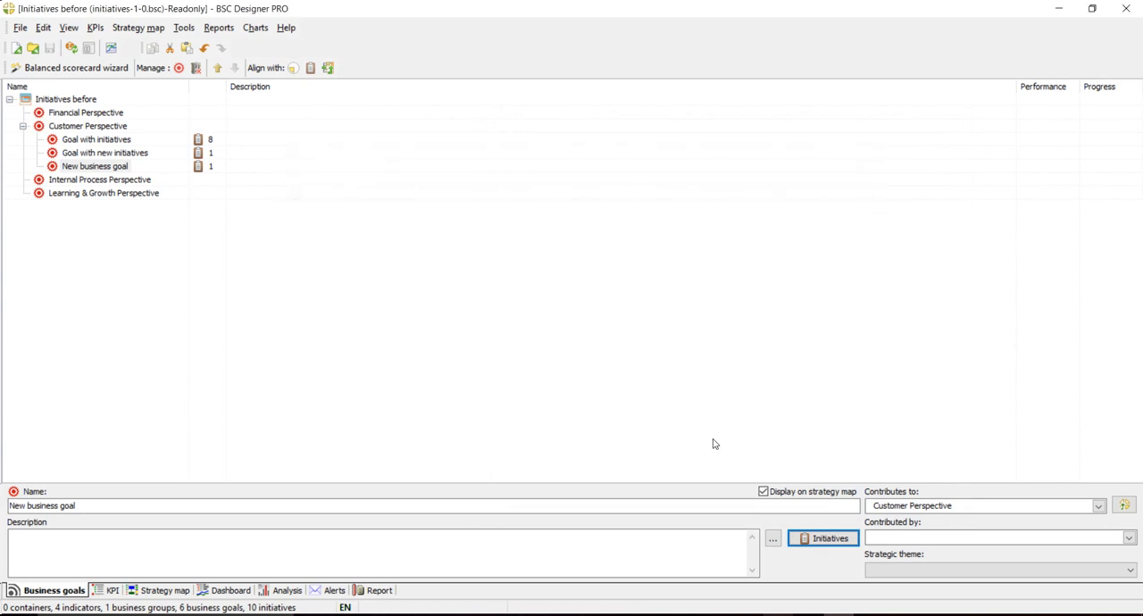
- Run the placement wizard on the strategy map and check the initiatives listed under "New business goal"
left_click(188, 590)
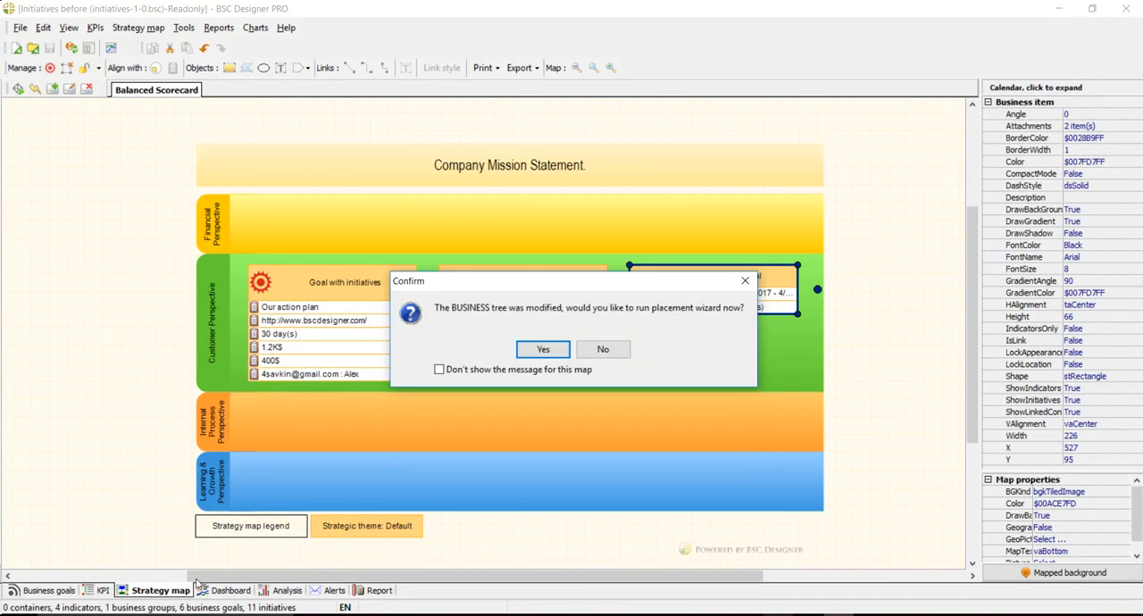
left_click(546, 351)
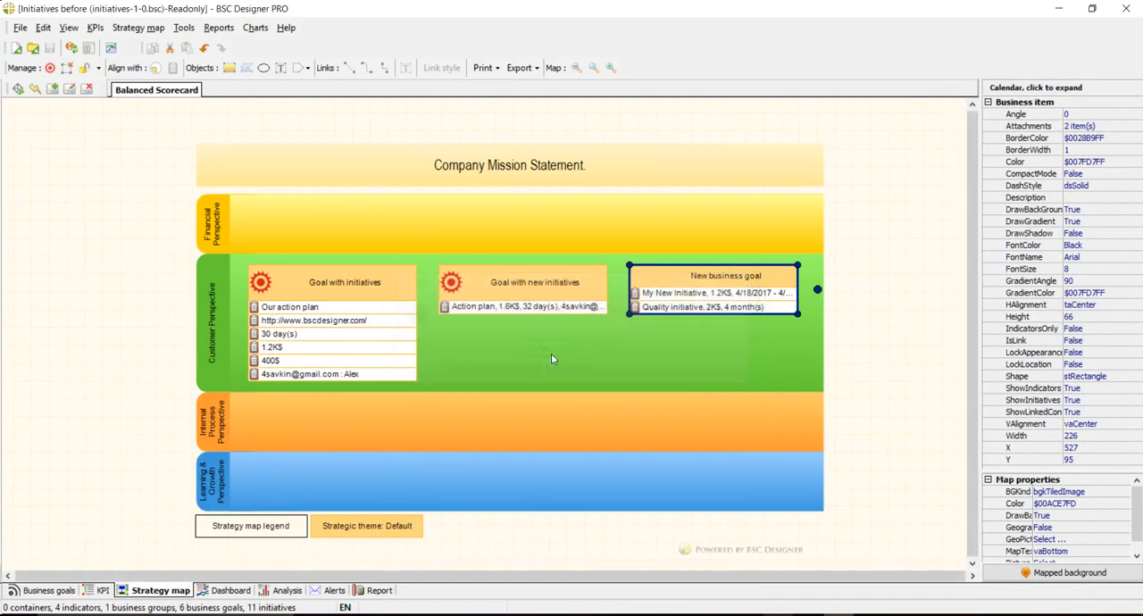
left_click(743, 280)
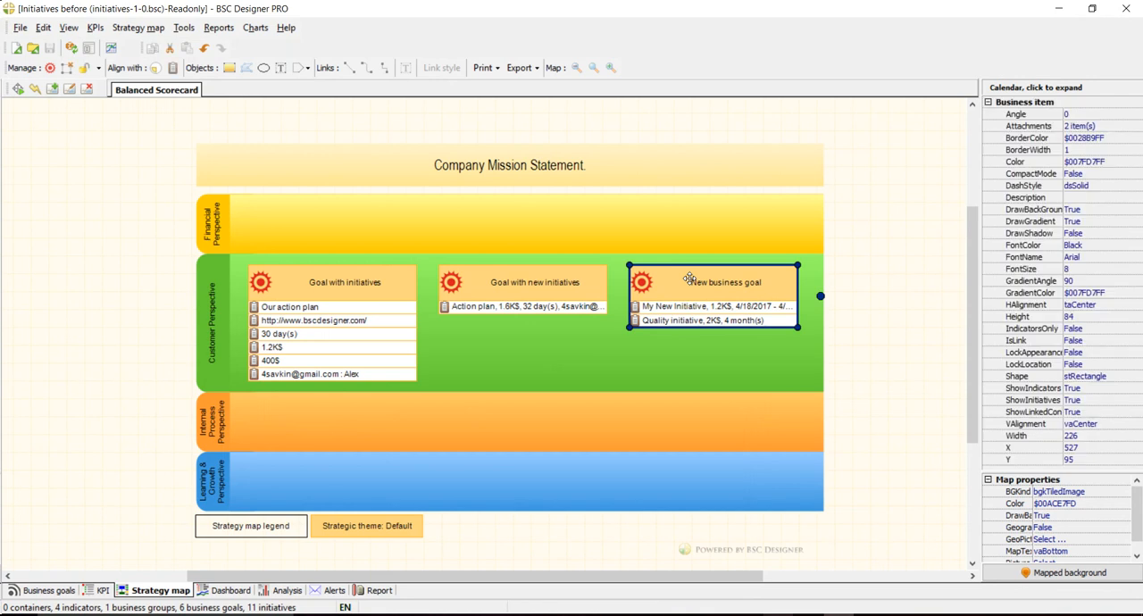
left_click(875, 333)
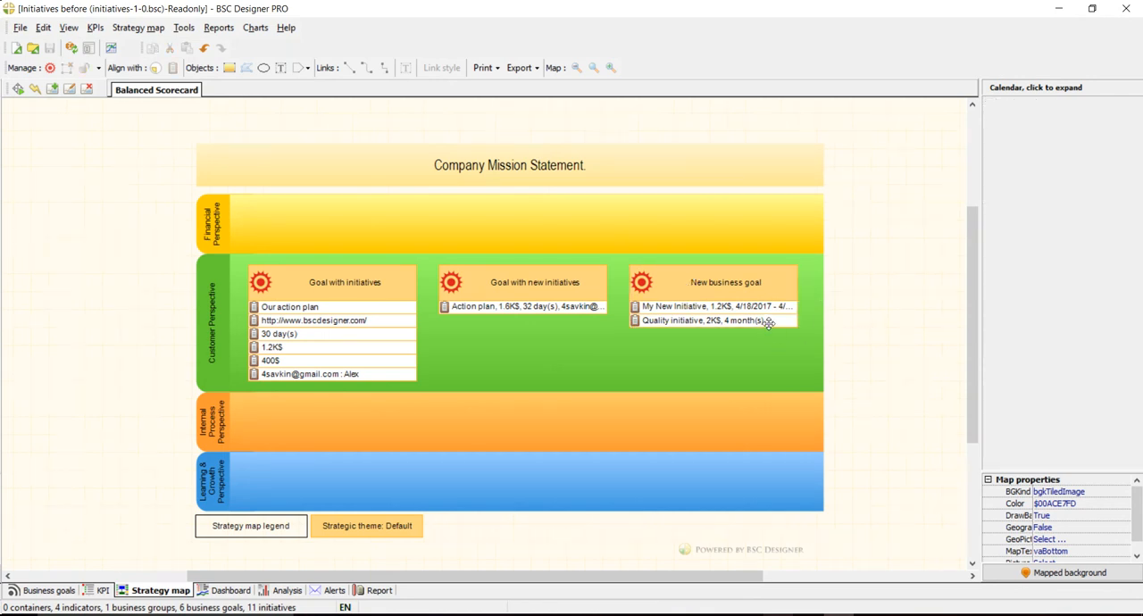
- Hide the "Quality initiative" of "New business goal" from the strategy map
double_click(667, 321)
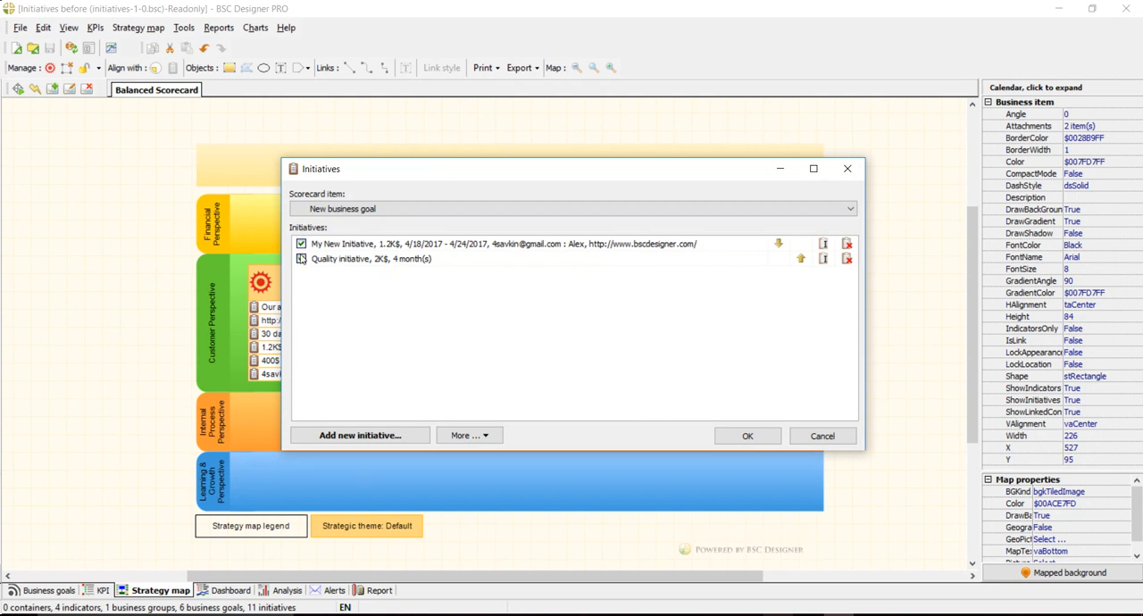
left_click(301, 258)
left_click(739, 435)
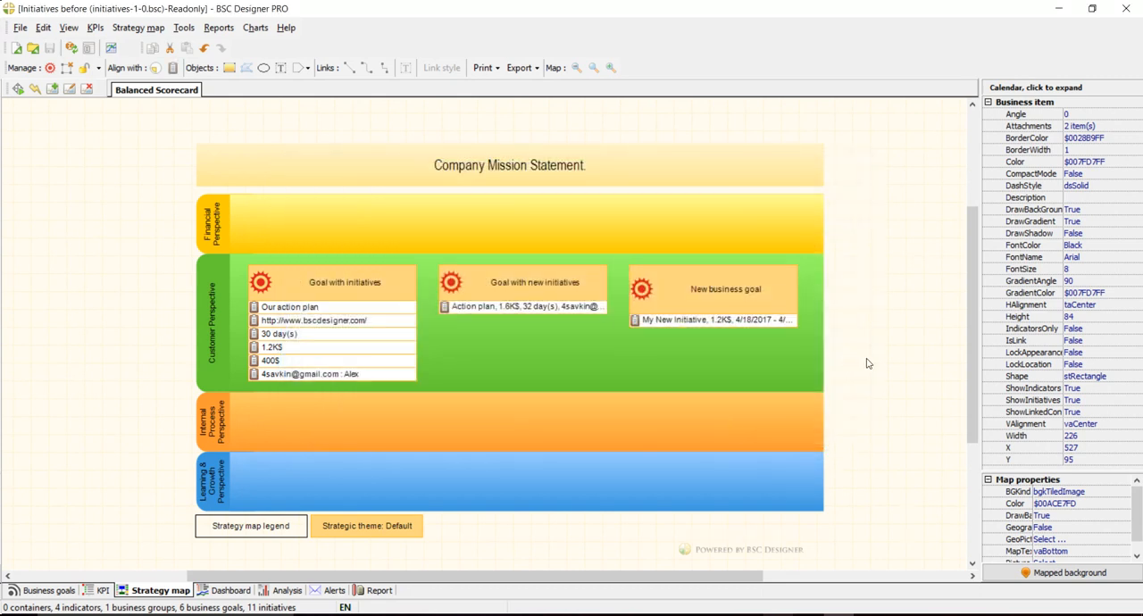
left_click(808, 353)
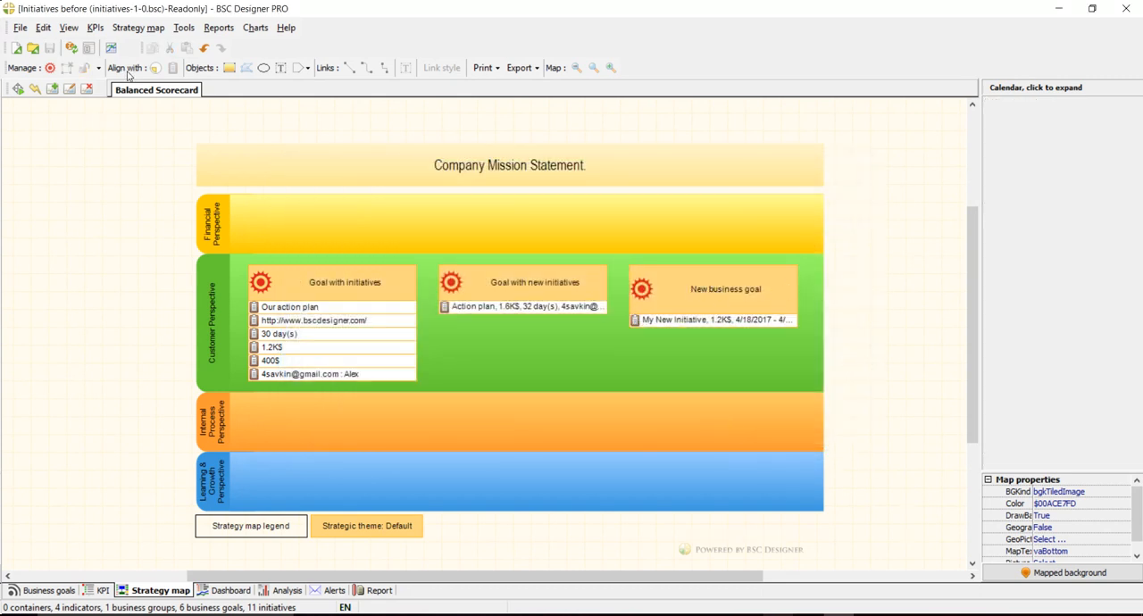
- Set the "Quality initiative" of "New business goal" to display on the strategy map again
double_click(686, 287)
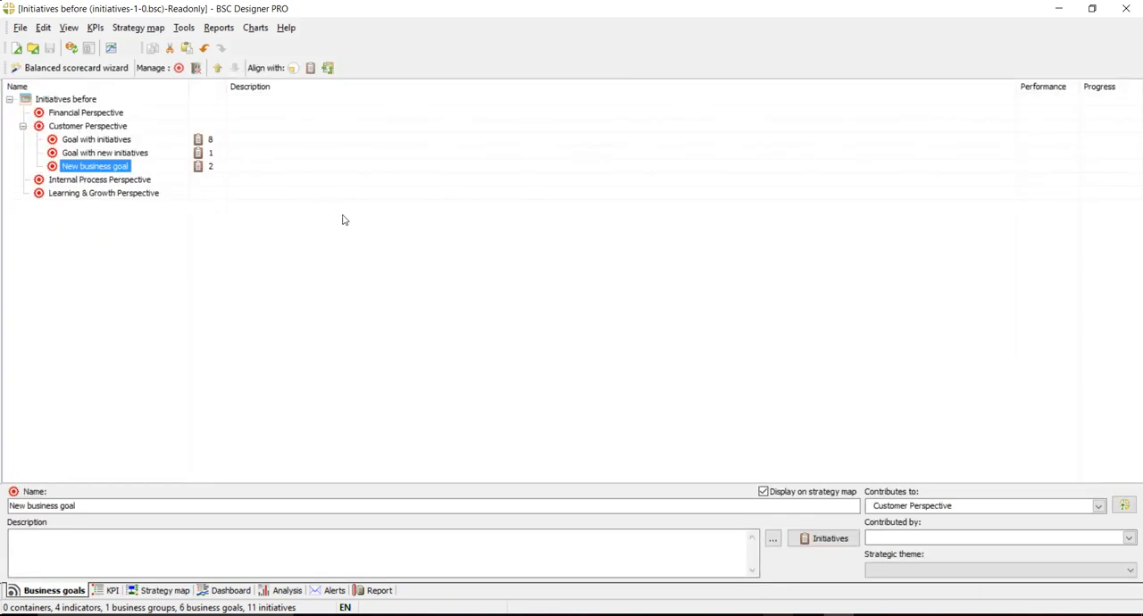
left_click(822, 538)
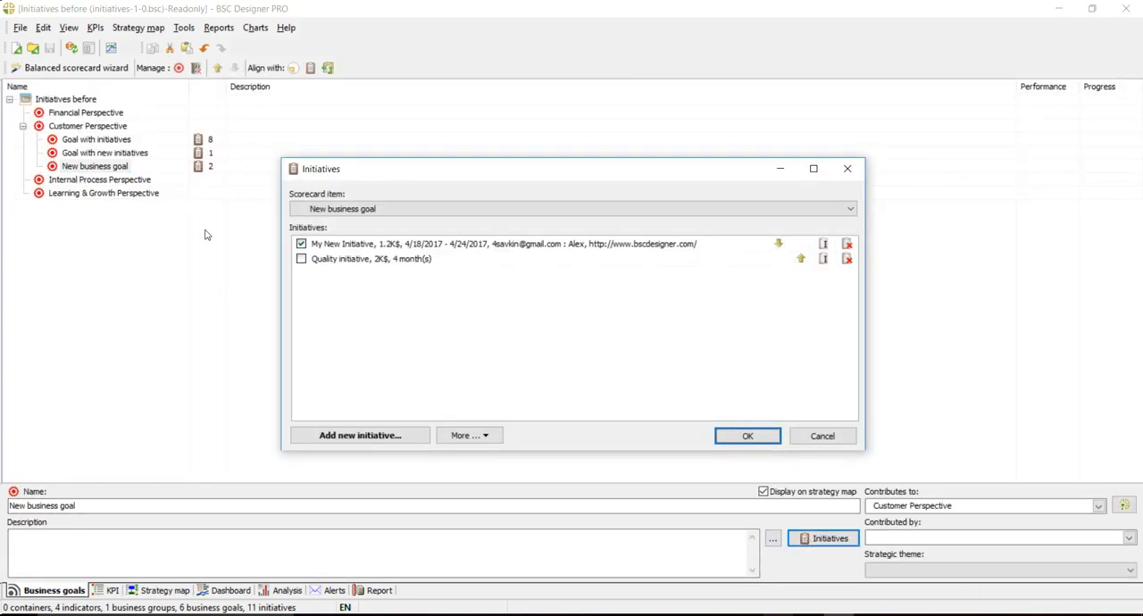
left_click(301, 258)
left_click(748, 436)
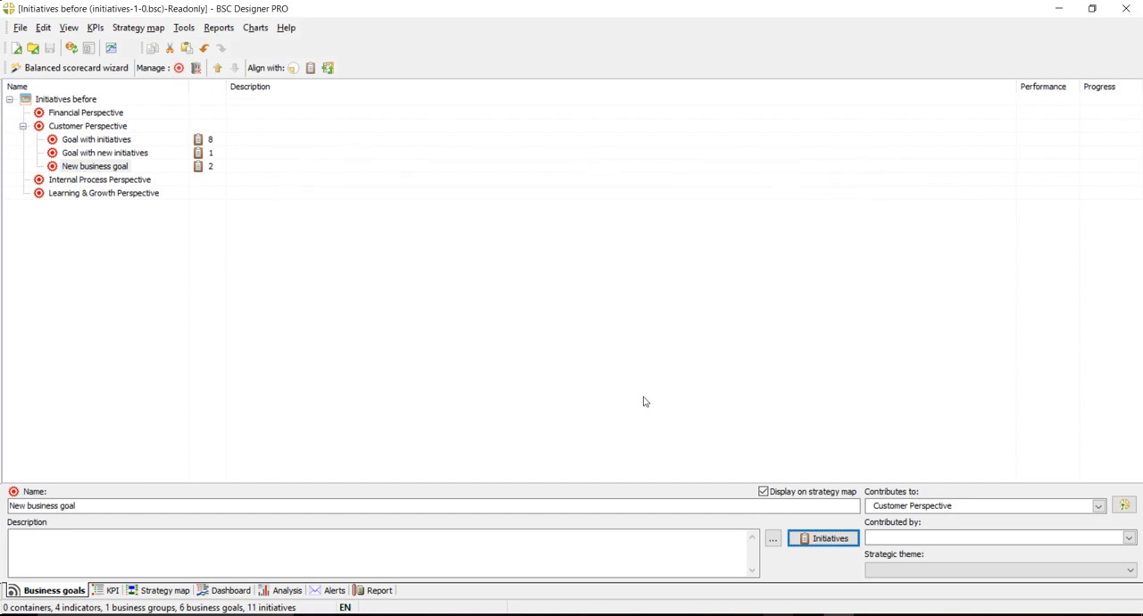
left_click(260, 166)
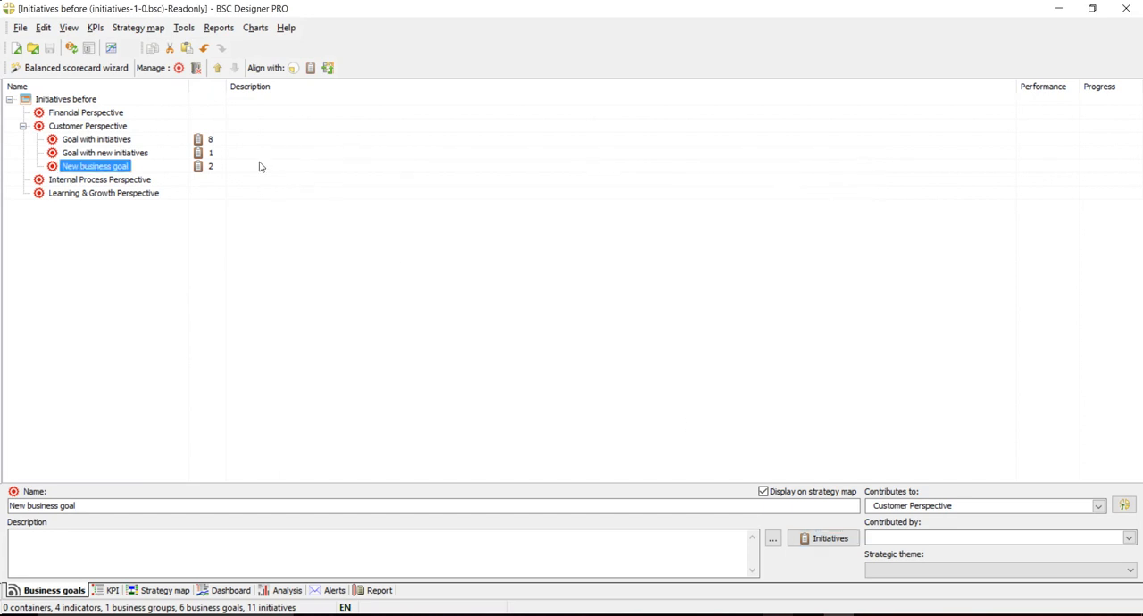
- Check the list of initiatives attached to "Goal with initiatives" and close it without changes
left_click(199, 140)
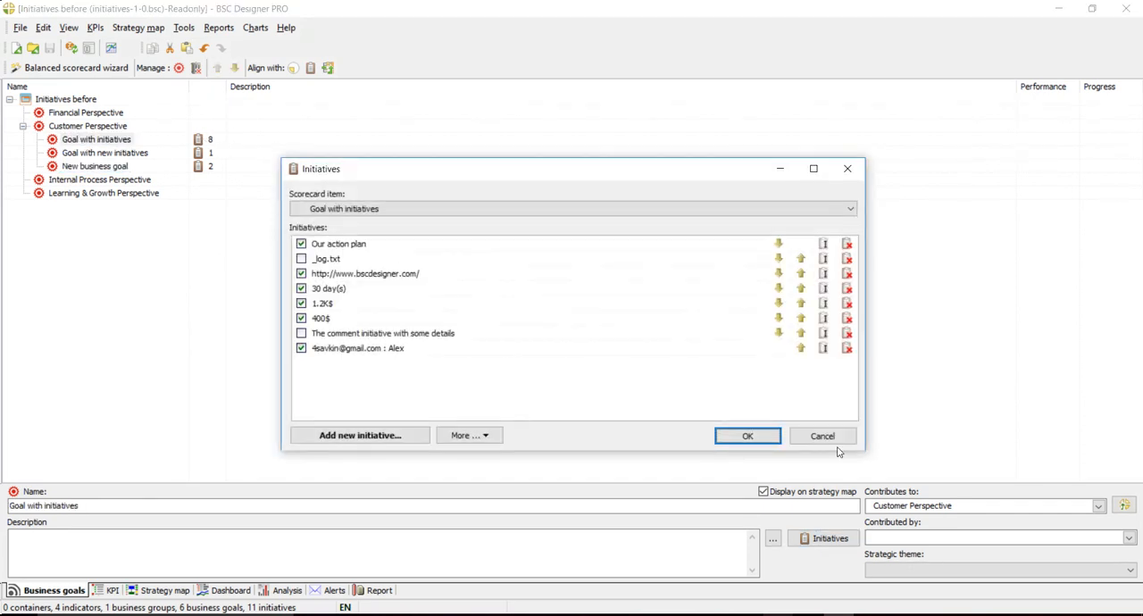
left_click(839, 440)
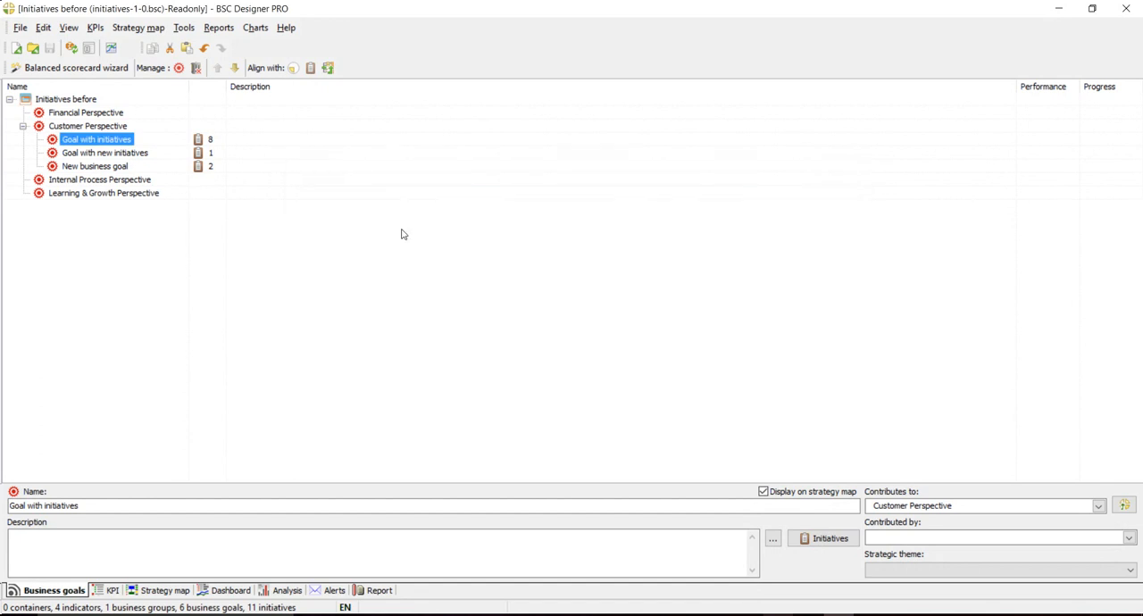
- Try reordering the initiatives of "New business goal", ending with "Quality initiative" above "My New Initiative"
left_click(123, 165)
left_click(198, 168)
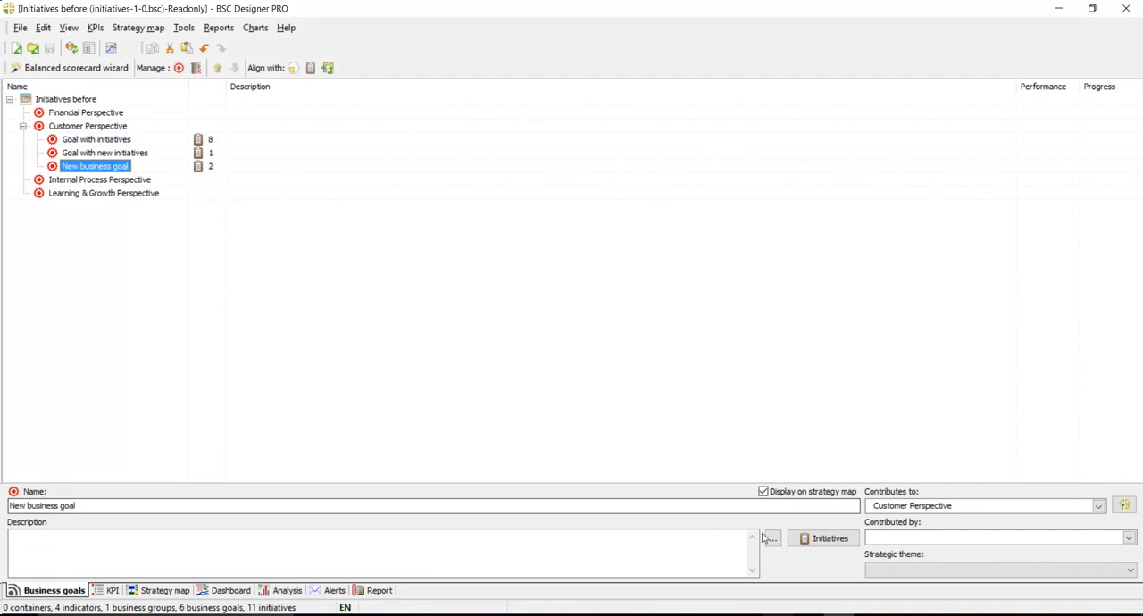
left_click(824, 539)
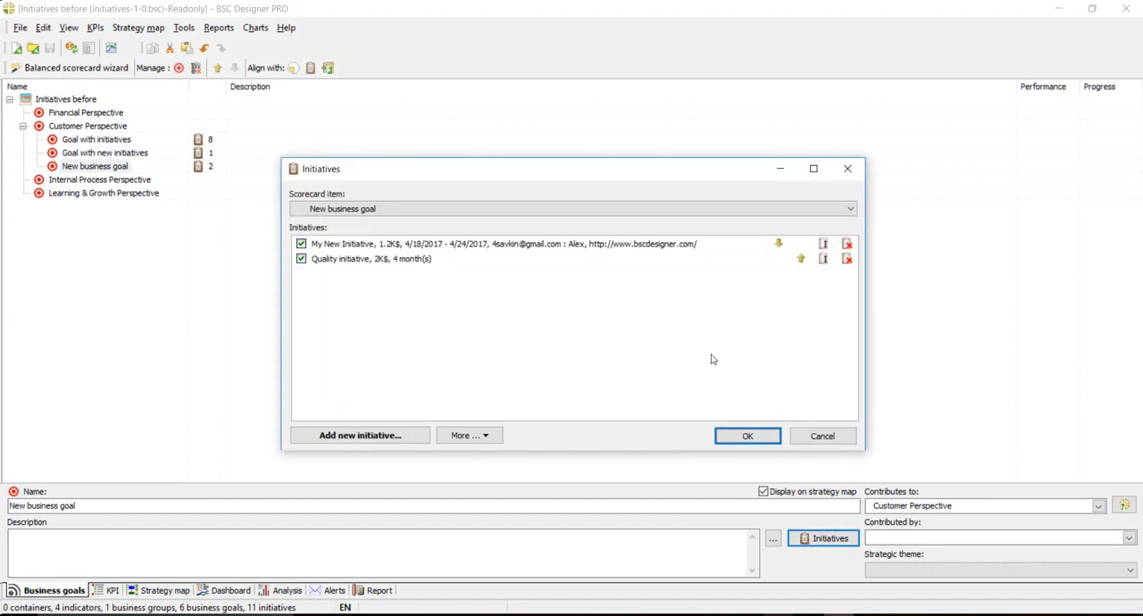
left_click(800, 259)
left_click(778, 243)
left_click(799, 259)
left_click(777, 244)
left_click(799, 259)
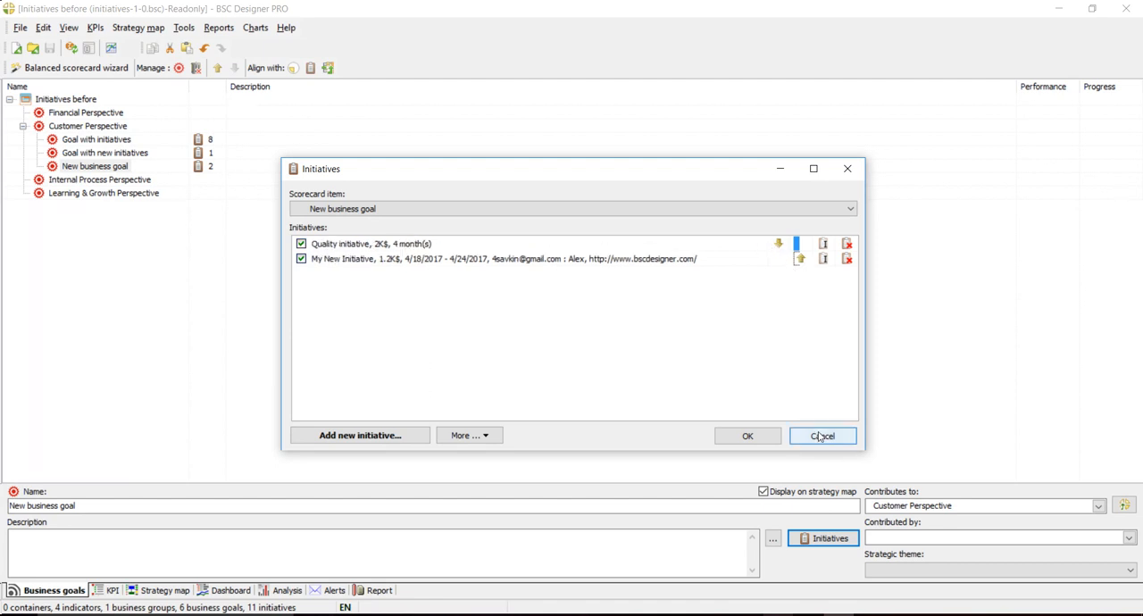
- Review the details of "Quality initiative" and leave the initiatives of "New business goal" without saving
left_click(822, 245)
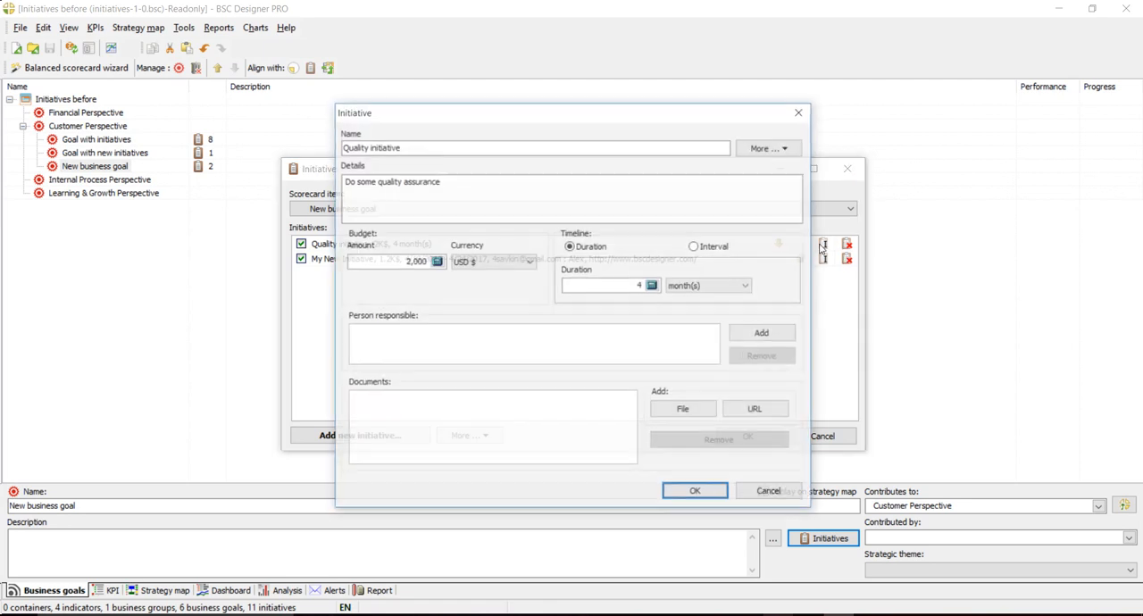
left_click(770, 492)
left_click(822, 435)
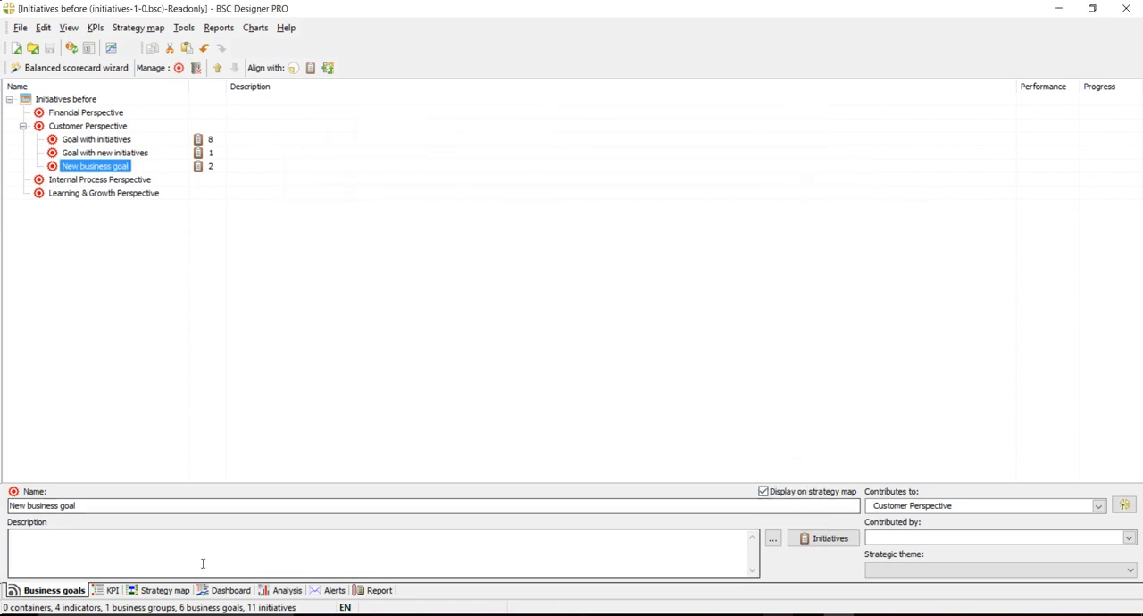
- Add a new indicator under Customer Perspective in the scorecard's KPIs
left_click(177, 595)
left_click(542, 348)
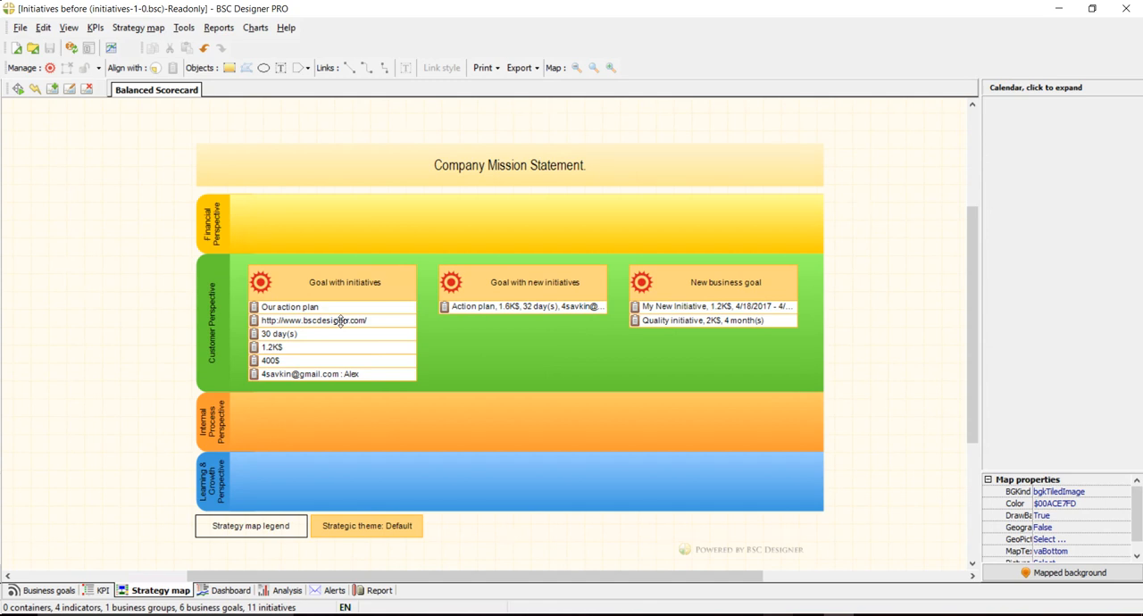
left_click(102, 592)
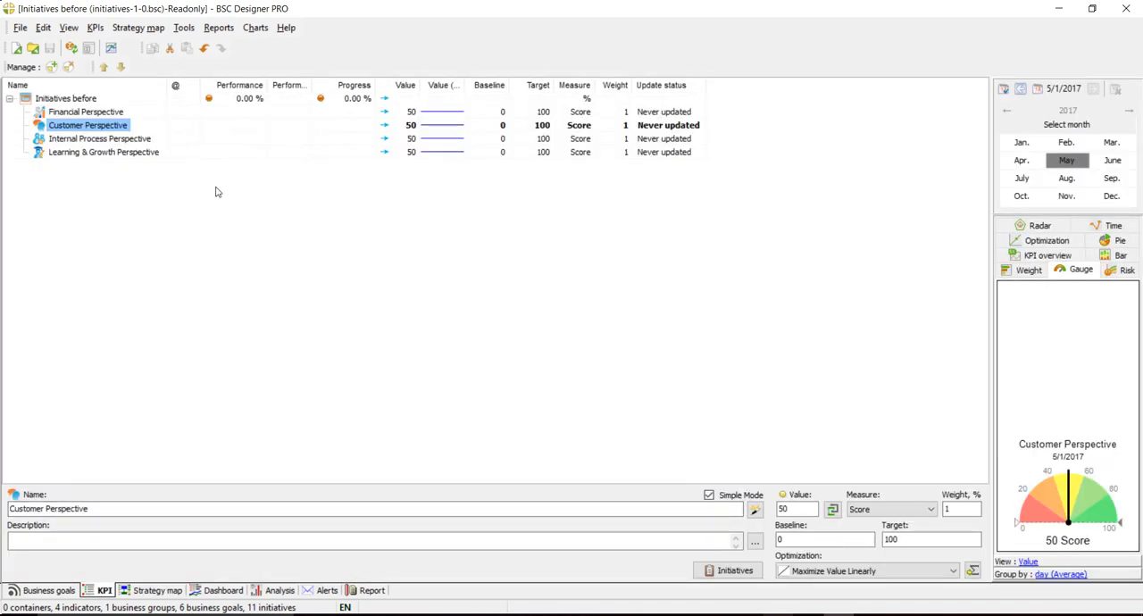
left_click(52, 68)
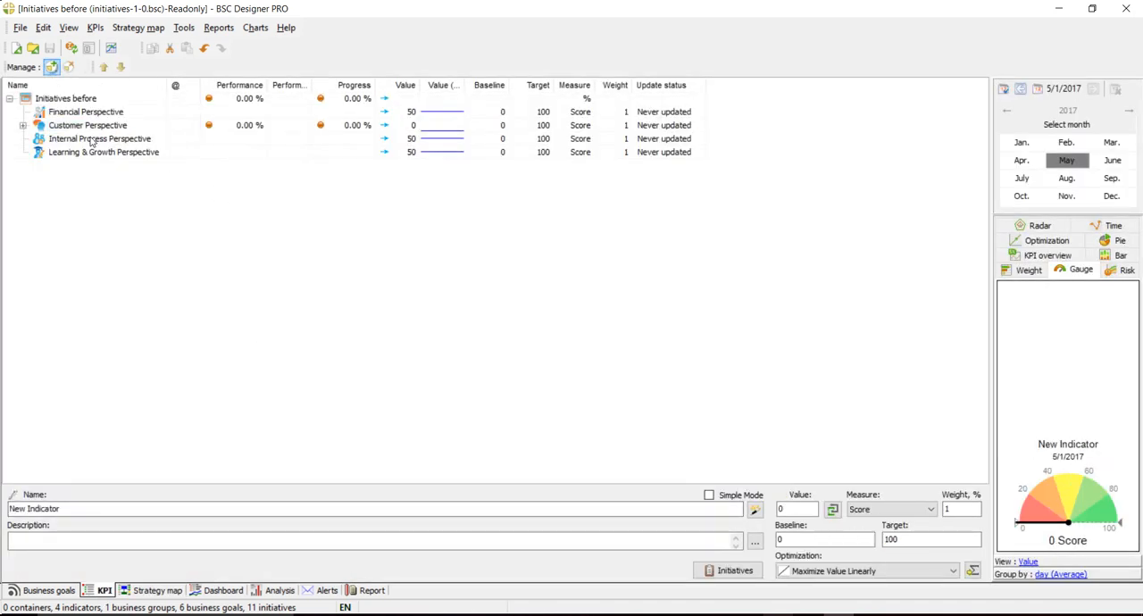
- Inspect the blank new-initiative form for the new indicator and close it without saving
left_click(719, 571)
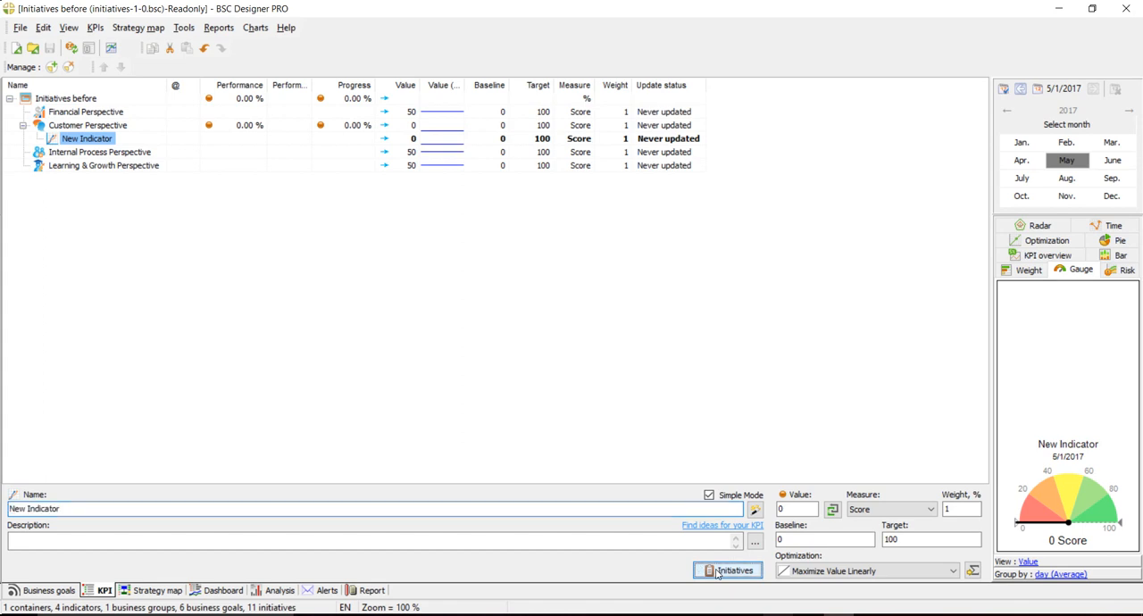
left_click(393, 434)
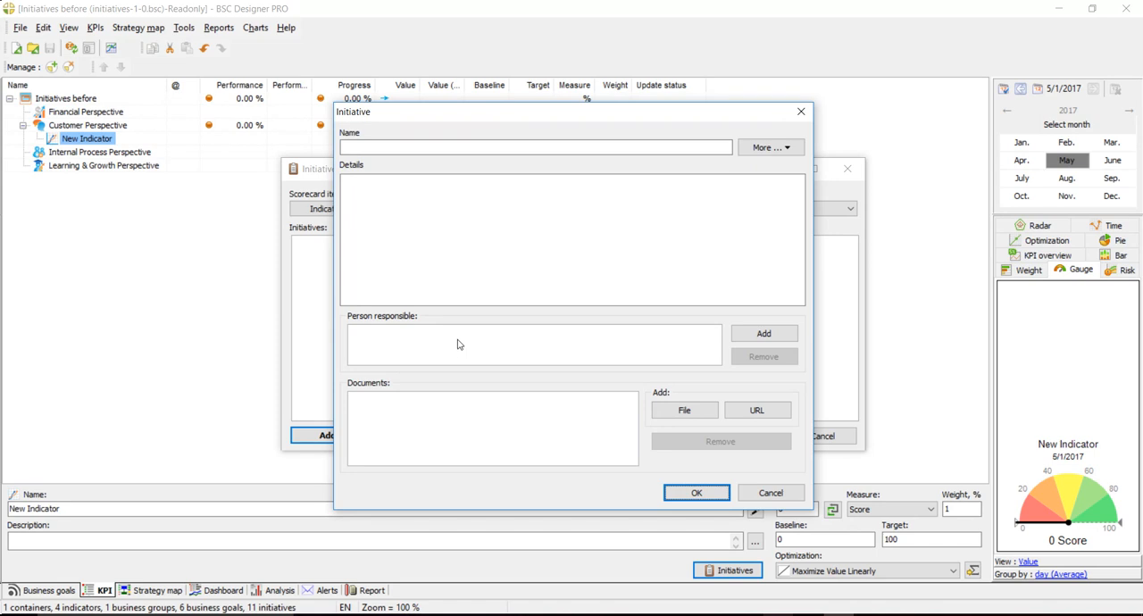
left_click(752, 497)
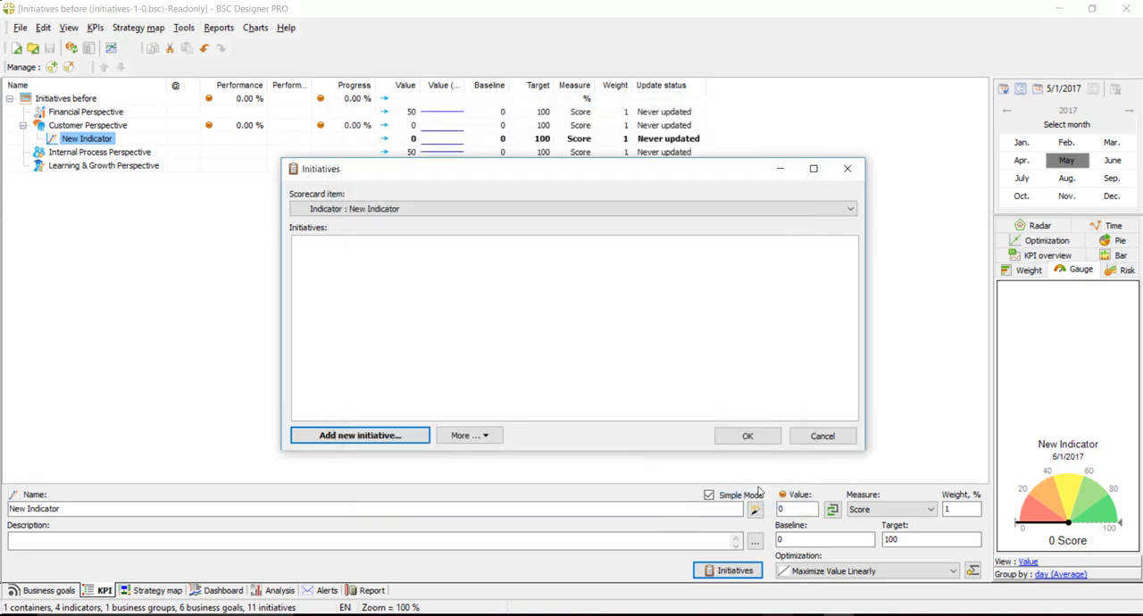
left_click(819, 436)
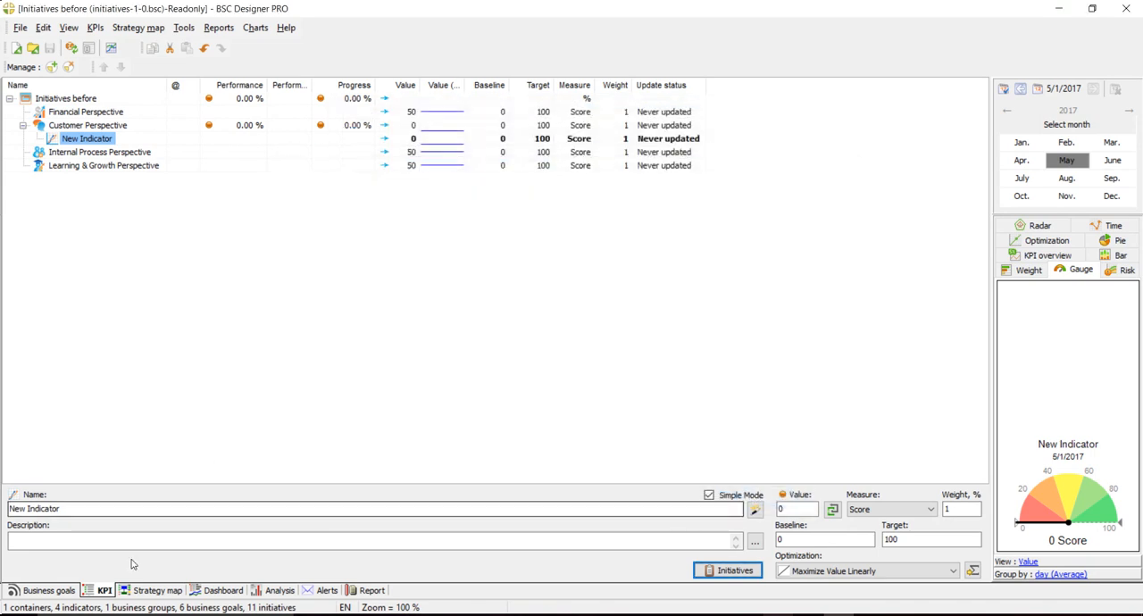
- Review the initiatives of "New business goal" from the strategy map, including the full details of "My New Initiative"
left_click(173, 594)
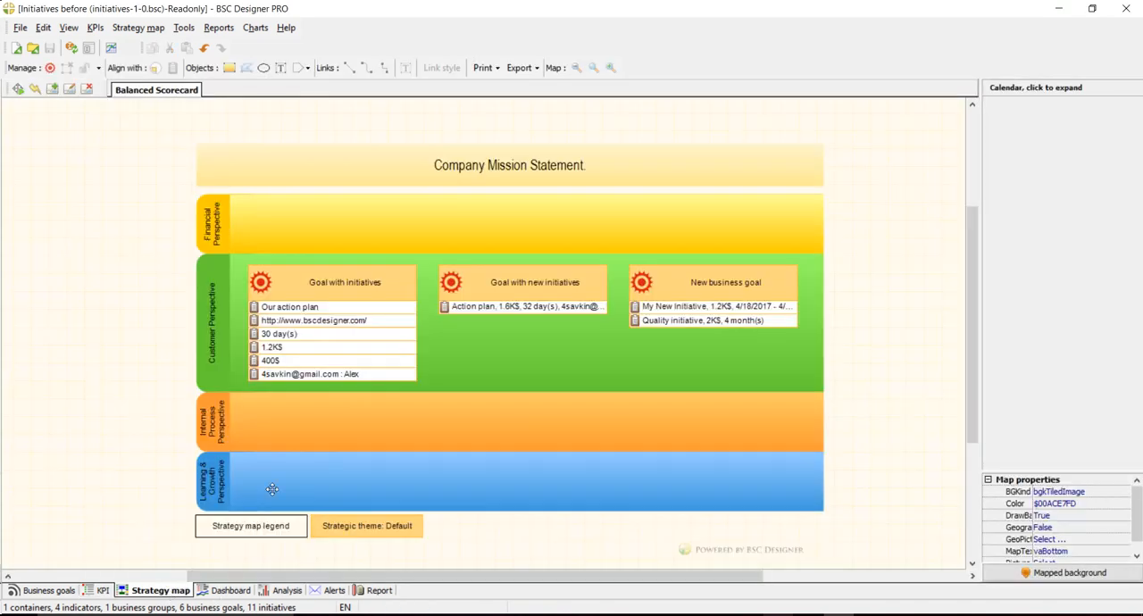
double_click(667, 308)
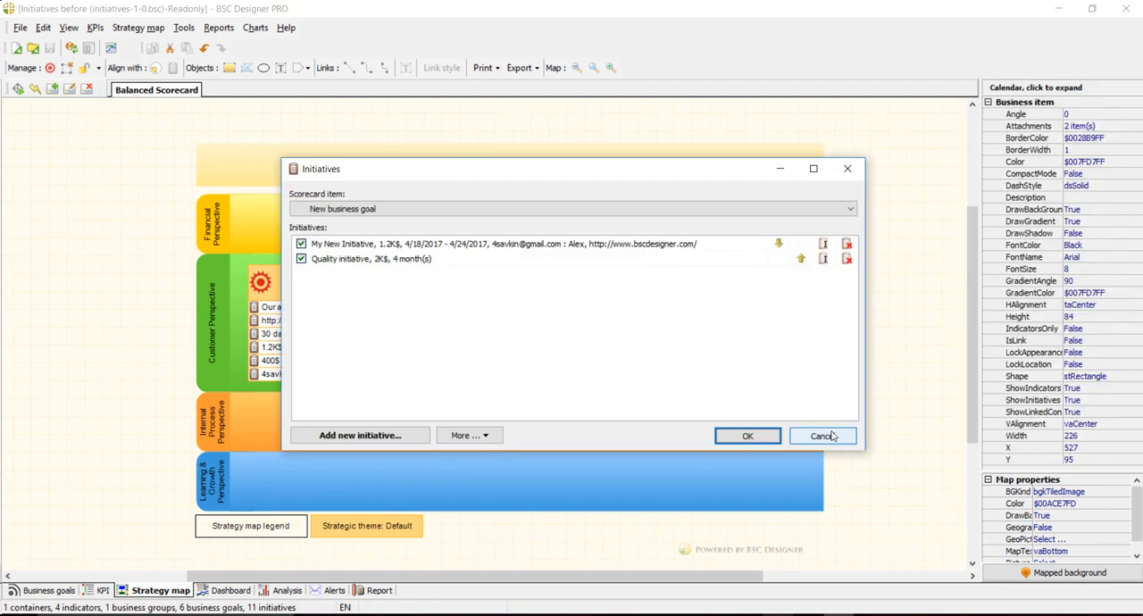
left_click(819, 435)
left_click(50, 353)
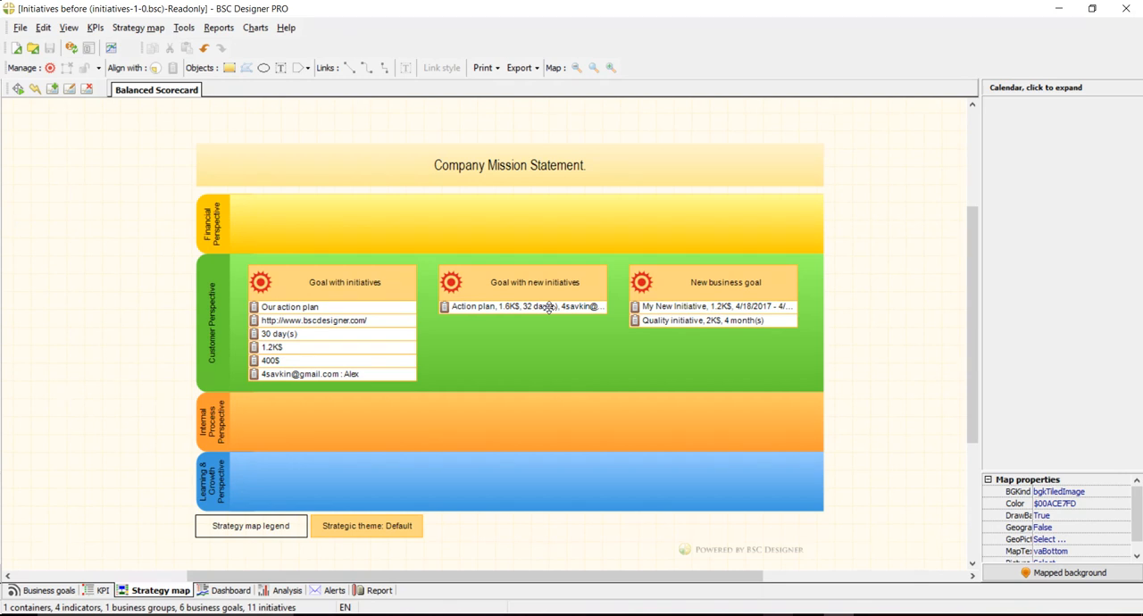
double_click(705, 308)
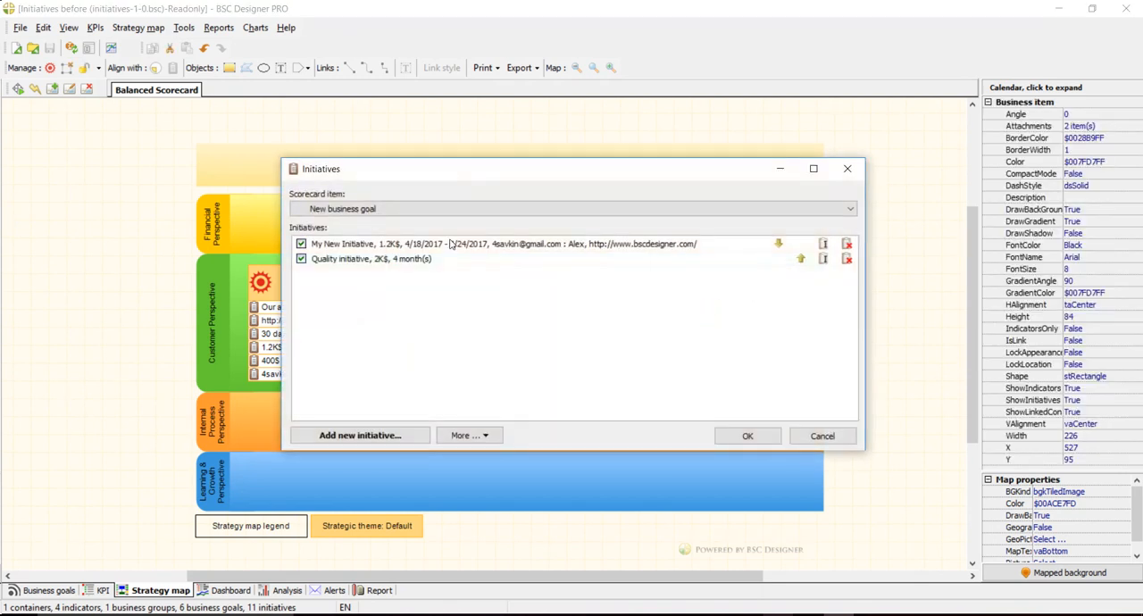
double_click(453, 243)
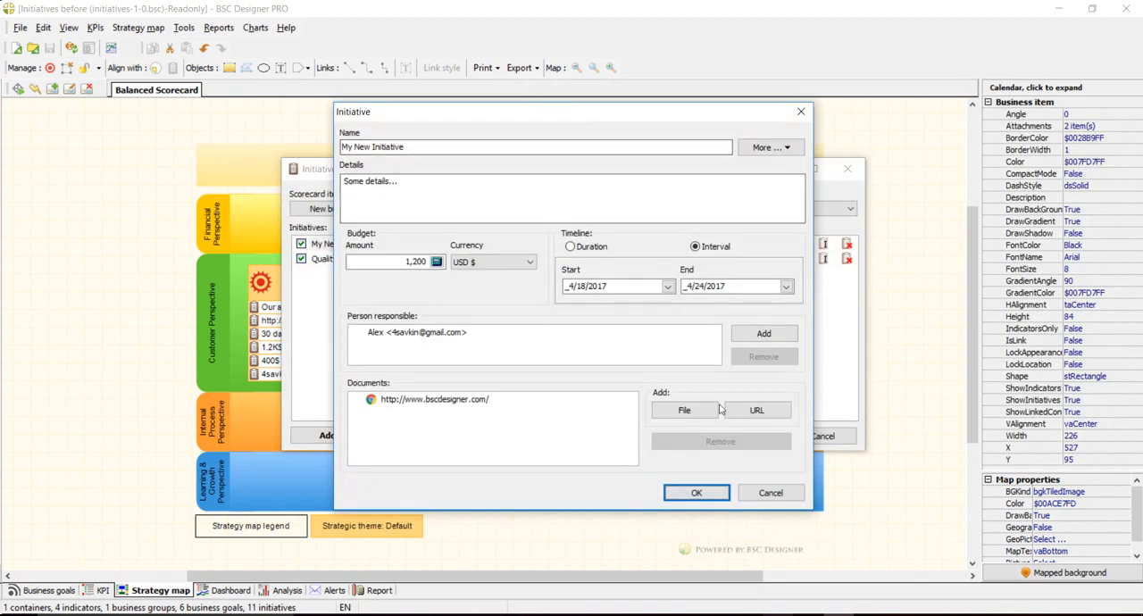
left_click(773, 494)
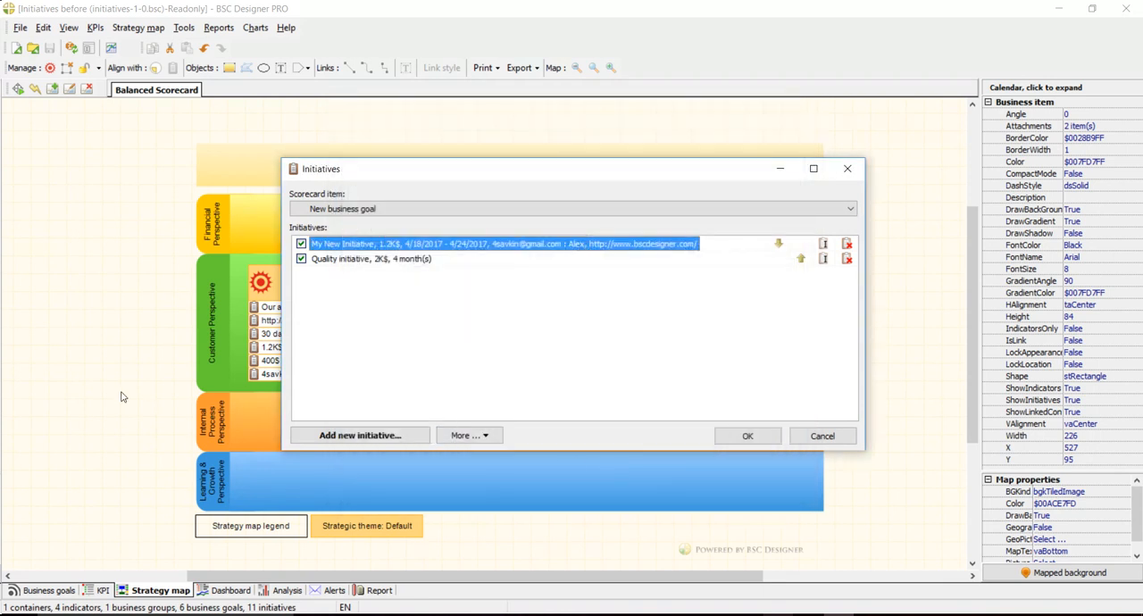
left_click(822, 436)
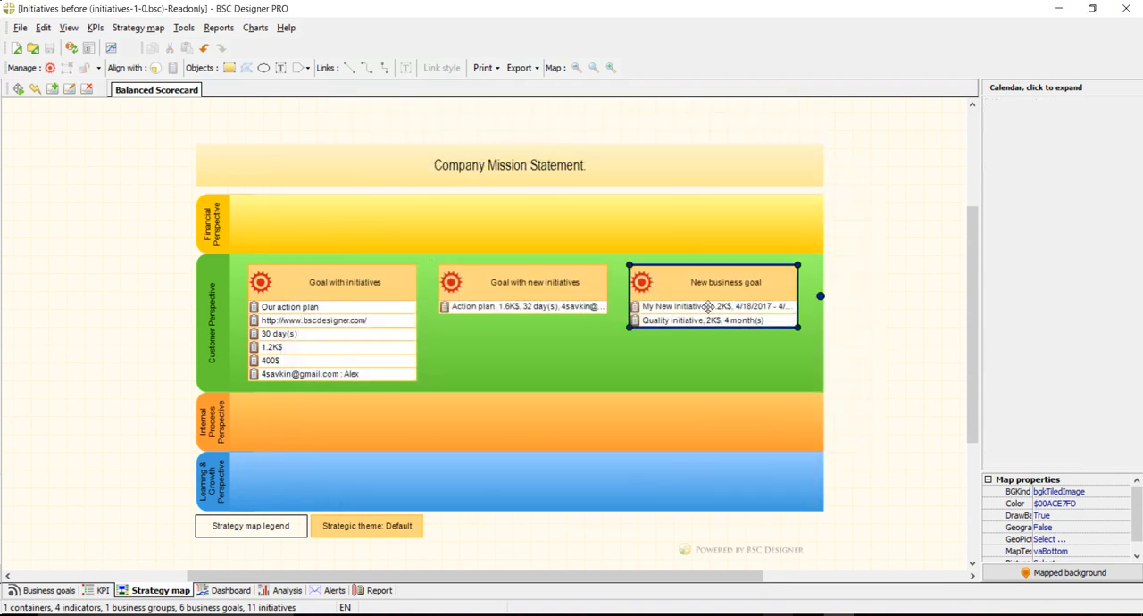
- Widen the "New business goal" box on the strategy map to a width of about 418
double_click(707, 306)
left_click(822, 436)
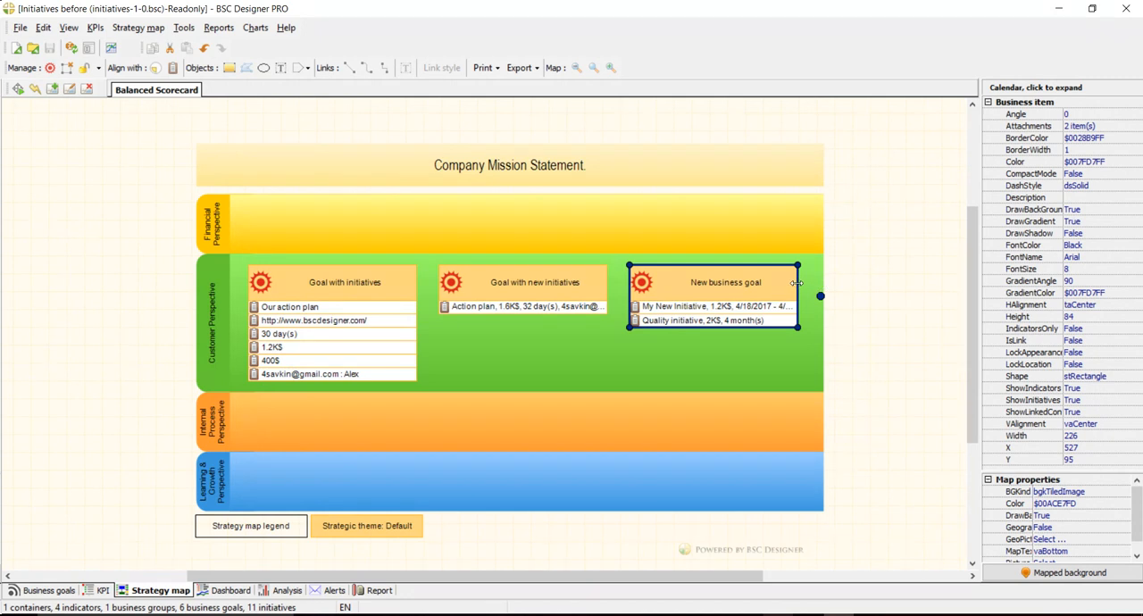
left_click_drag(797, 282, 940, 284)
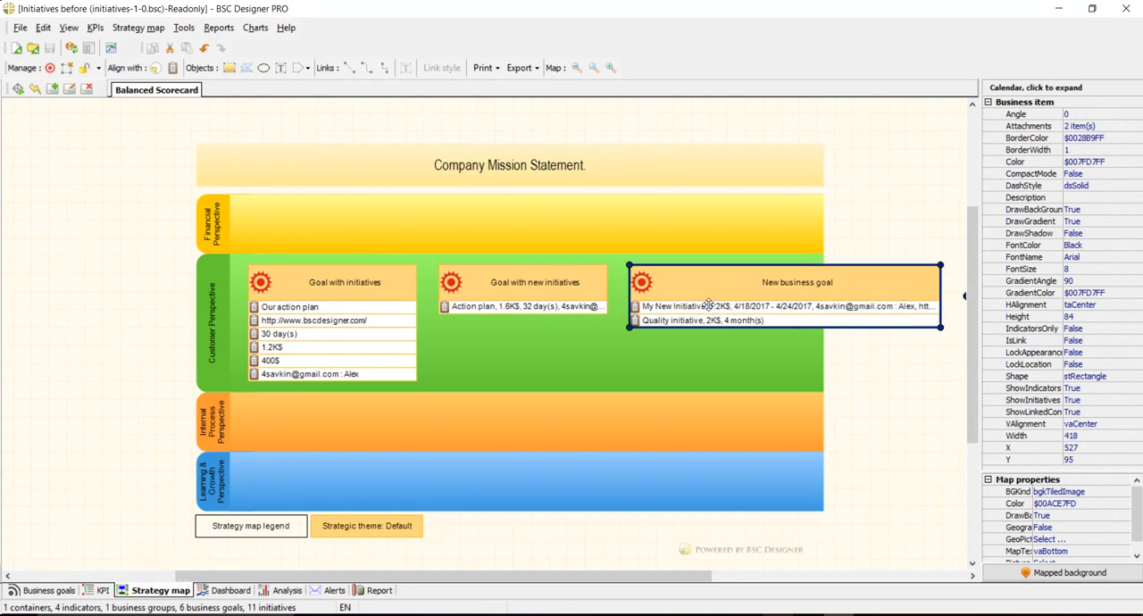
- Clear the name of "My New Initiative" under "New business goal" and save the initiatives
double_click(709, 307)
double_click(375, 243)
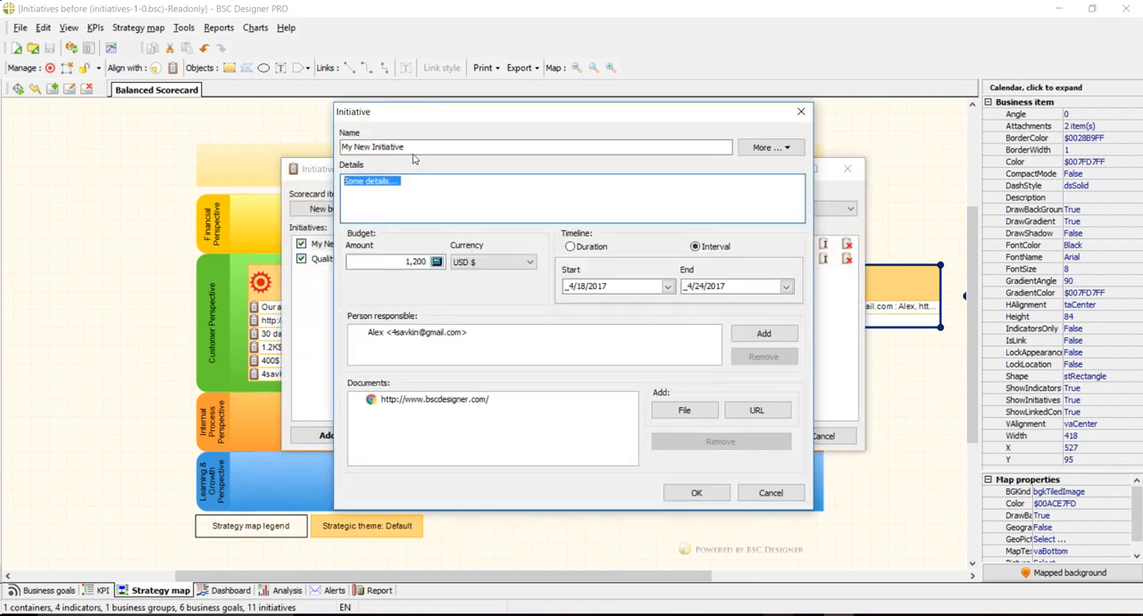
left_click_drag(407, 148, 320, 145)
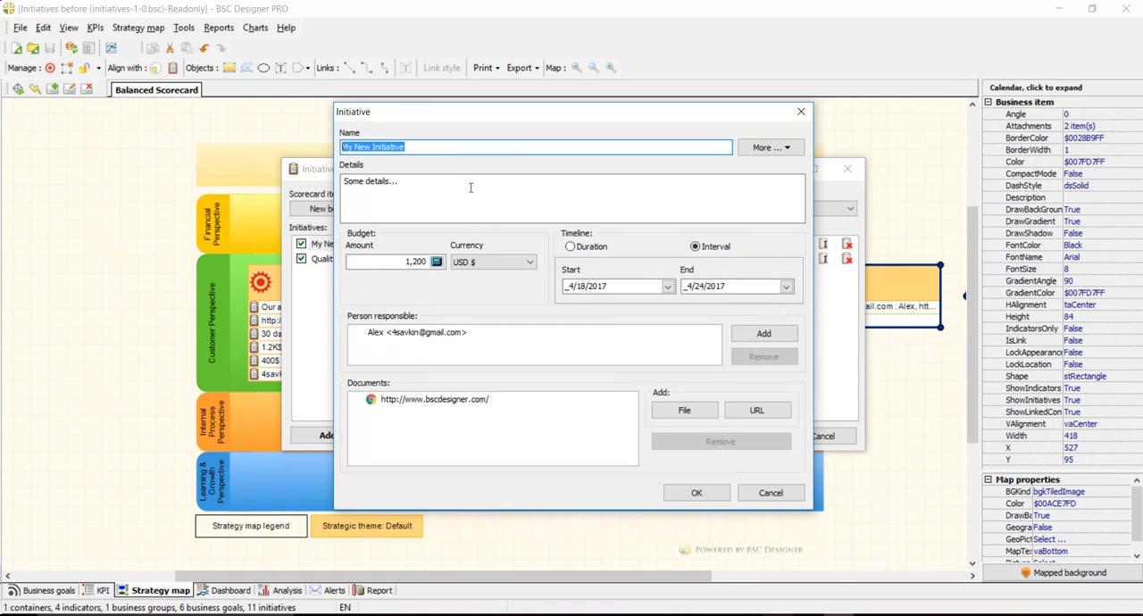
key("Delete")
left_click(697, 493)
left_click(745, 436)
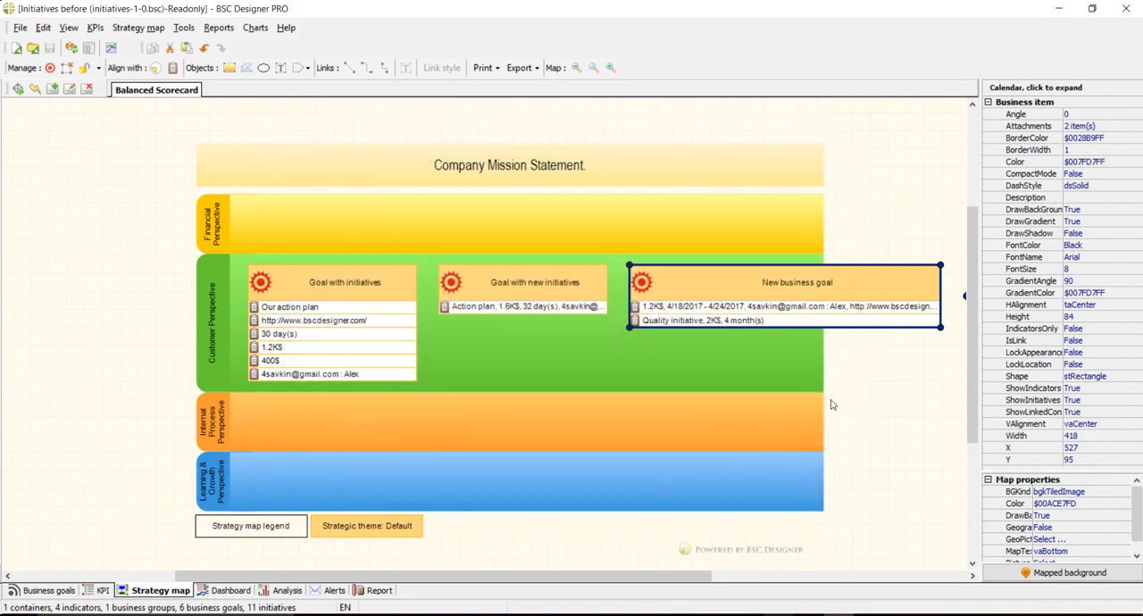
- Name the unnamed initiative of "New business goal" "My New Initiative" and confirm its properties
double_click(723, 306)
double_click(395, 248)
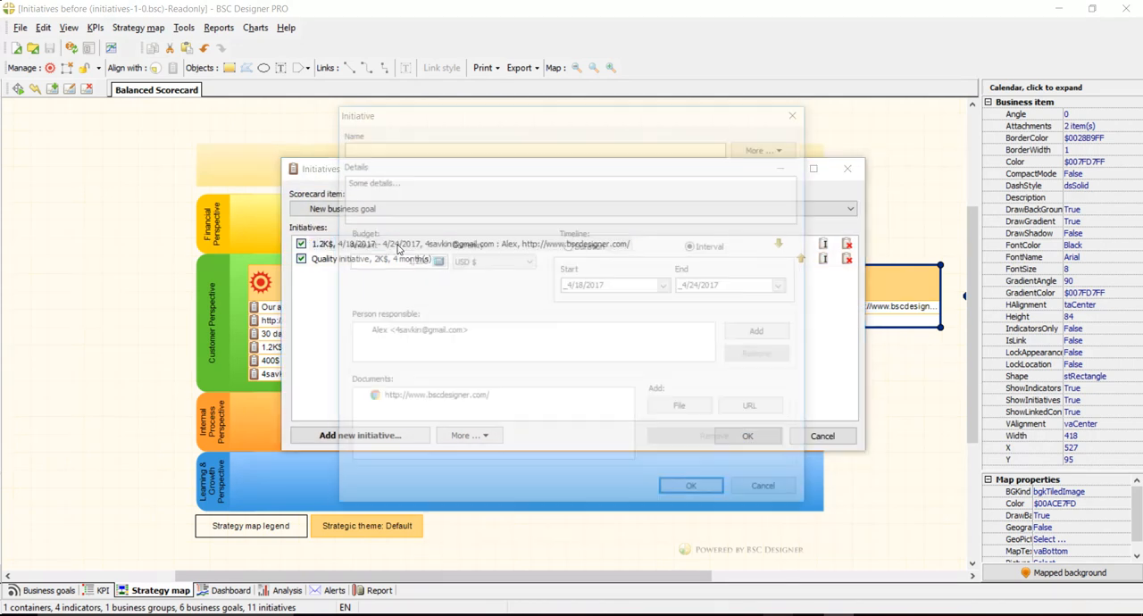
type("My New Initiative")
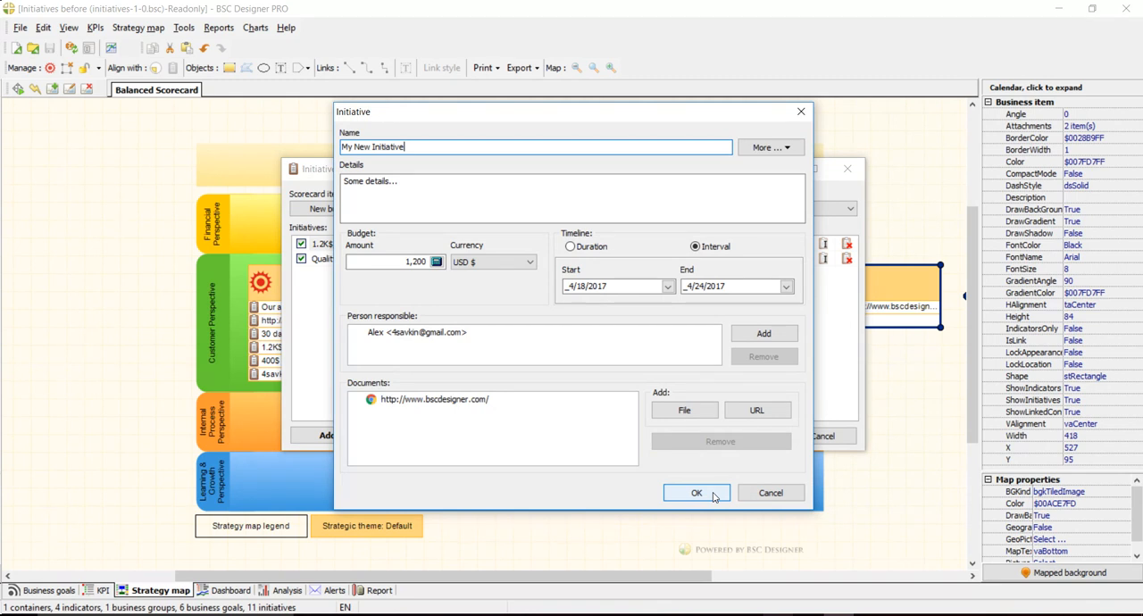
left_click(403, 184)
left_click_drag(403, 184, 350, 189)
left_click(695, 492)
- Add an unnamed initiative to "New business goal" with only the details "The old version of initiative" and save
left_click(375, 432)
left_click(404, 191)
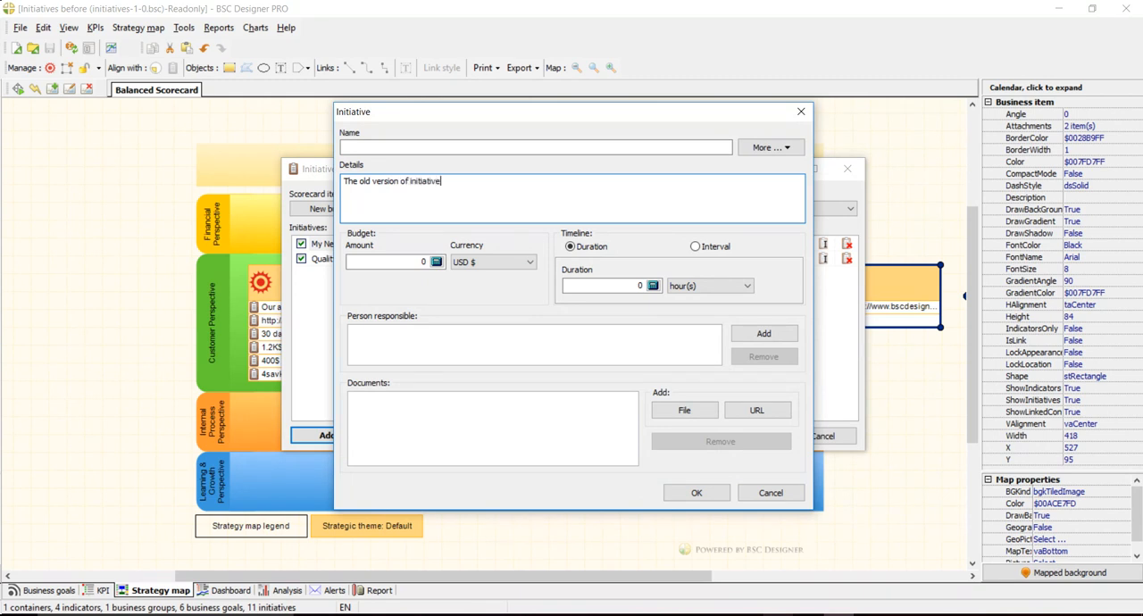
left_click(697, 493)
left_click(741, 435)
left_click(890, 392)
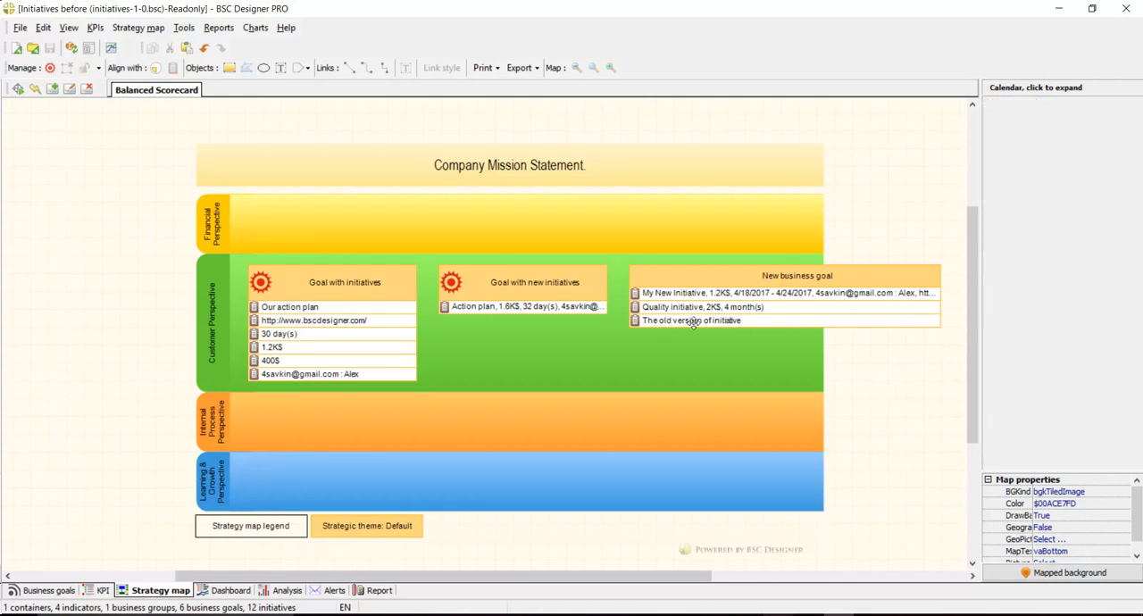
- Hide the initiative "The old version of initiative" of "New business goal" from the strategy map
left_click(797, 276)
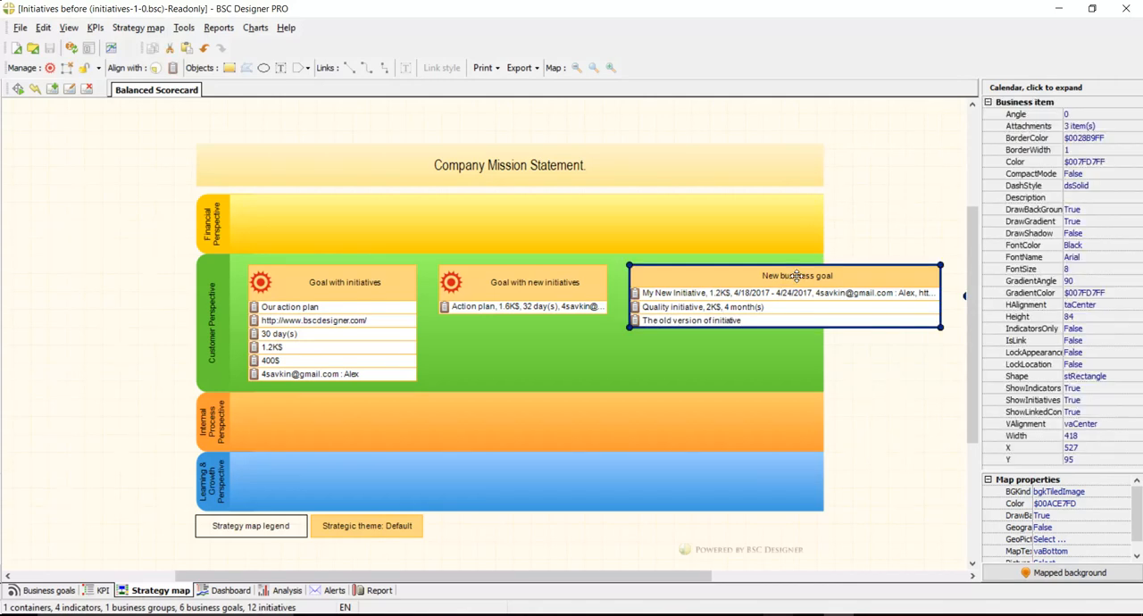
double_click(752, 320)
left_click(301, 273)
left_click(748, 436)
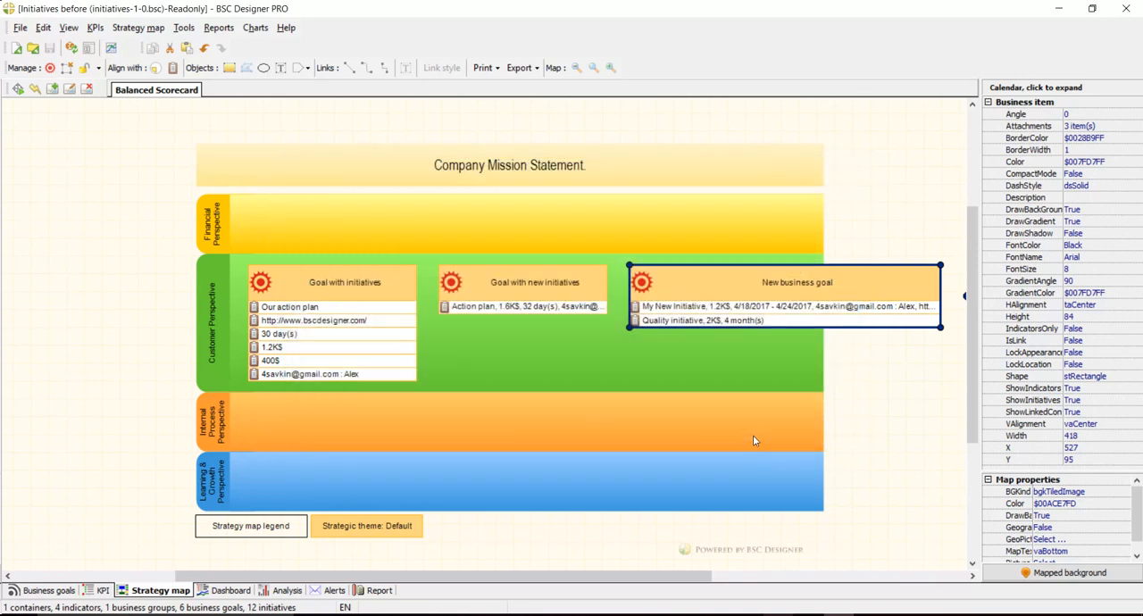
left_click(860, 388)
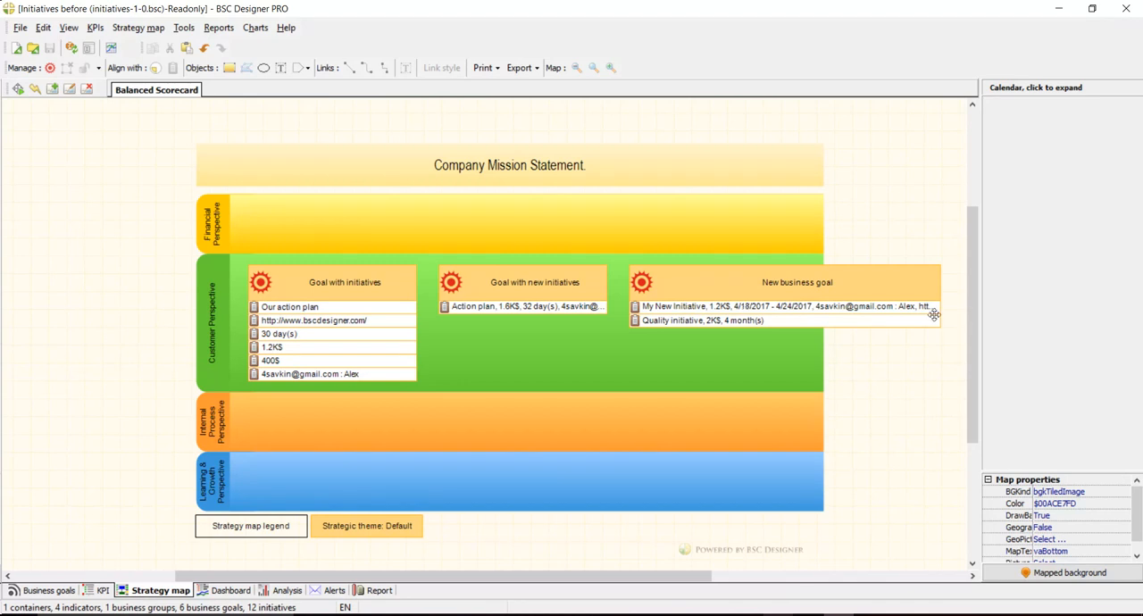
- Review the properties of "My New Initiative" under "New business goal" without changing them
double_click(764, 306)
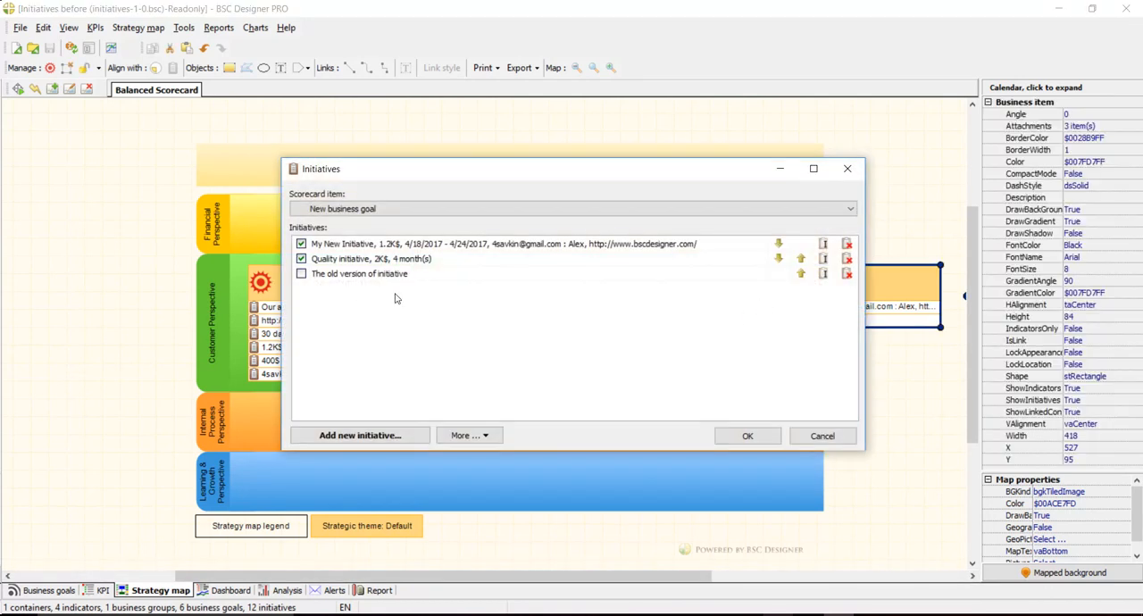
left_click(451, 244)
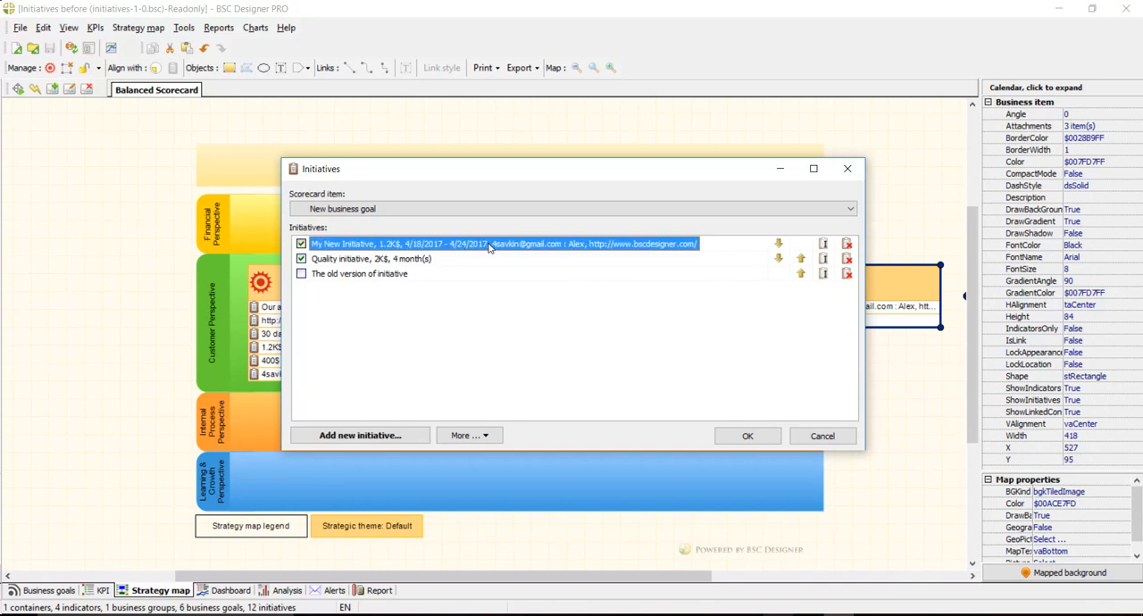
double_click(489, 248)
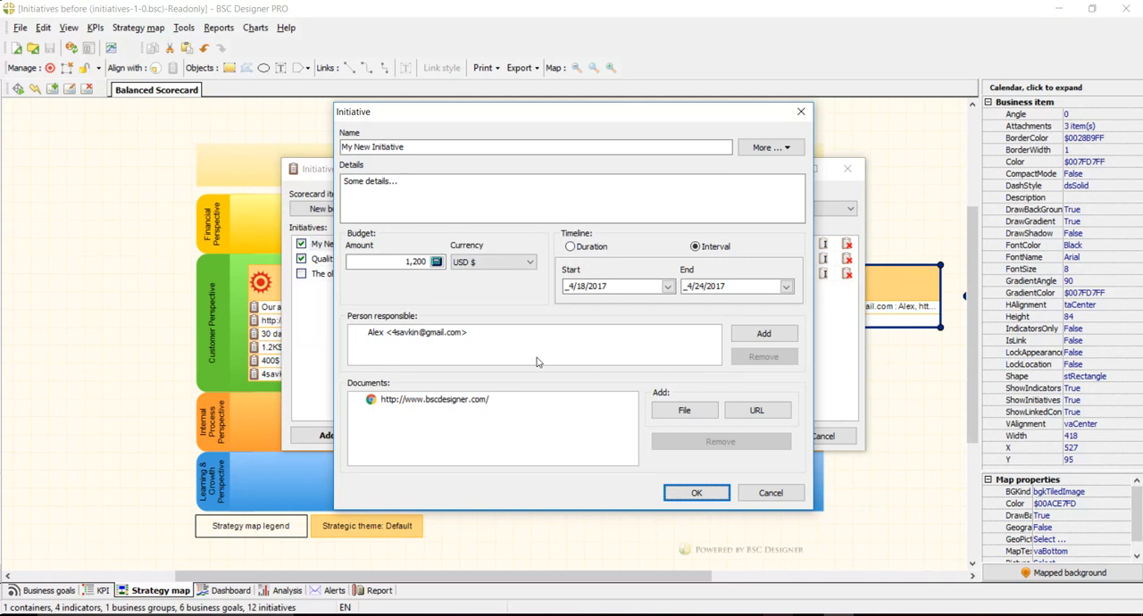
left_click(752, 489)
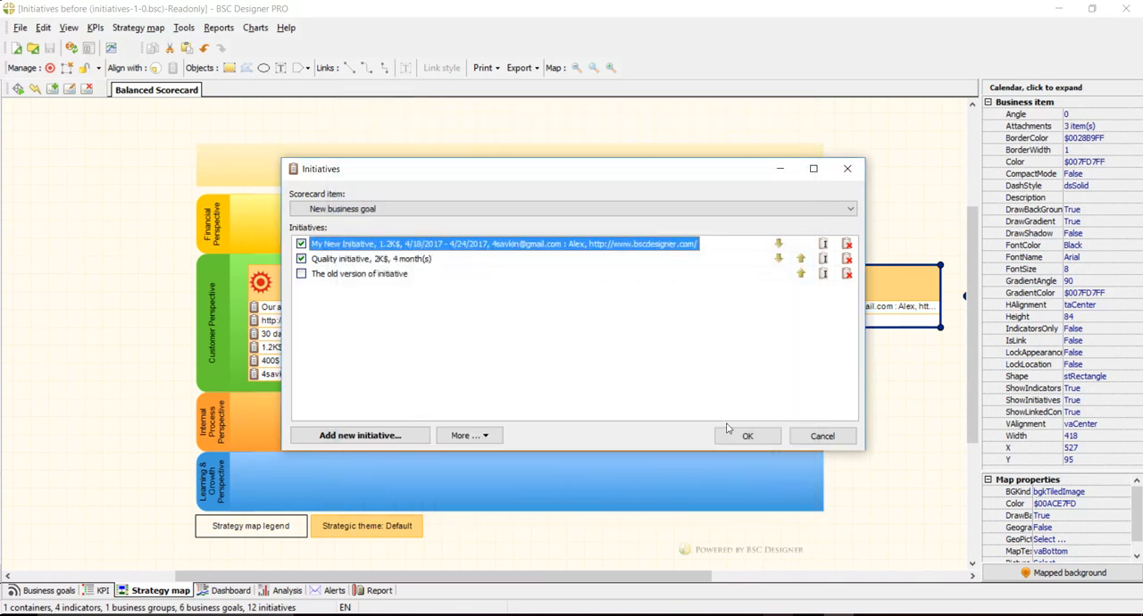
- Add an initiative named "Very important budget" with a budget of 20,000 USD to "New business goal" and save the initiatives
left_click_drag(557, 179, 423, 193)
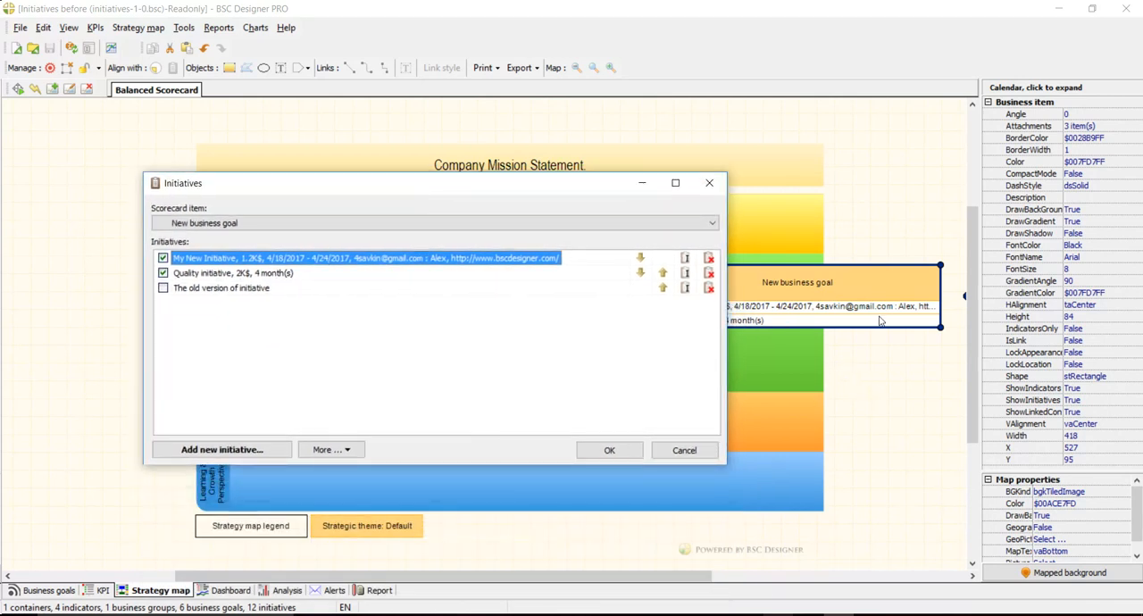
left_click(254, 450)
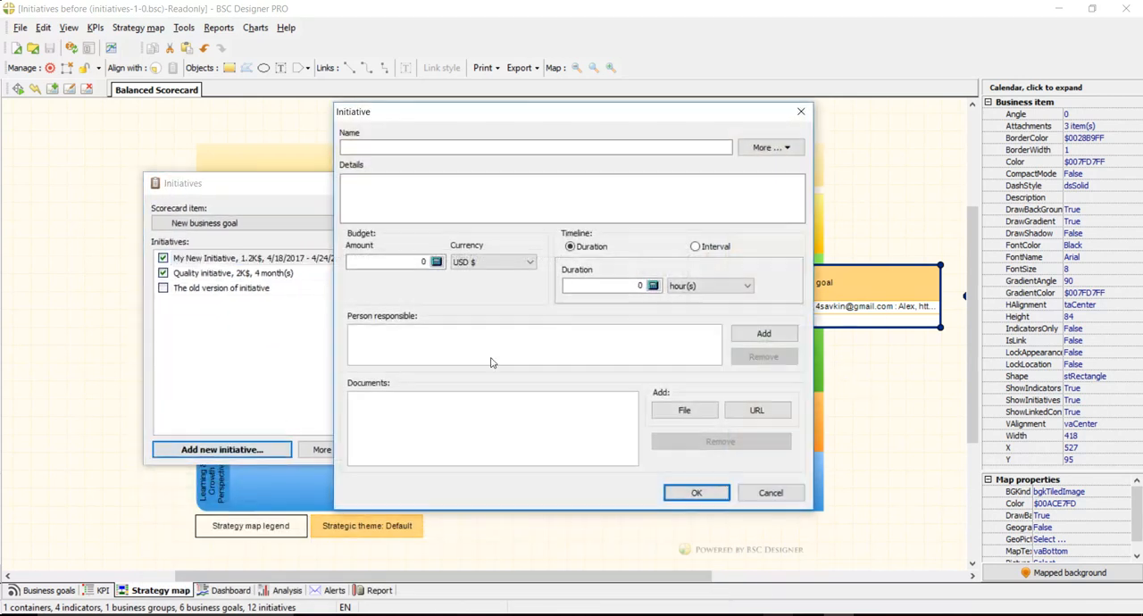
left_click(449, 148)
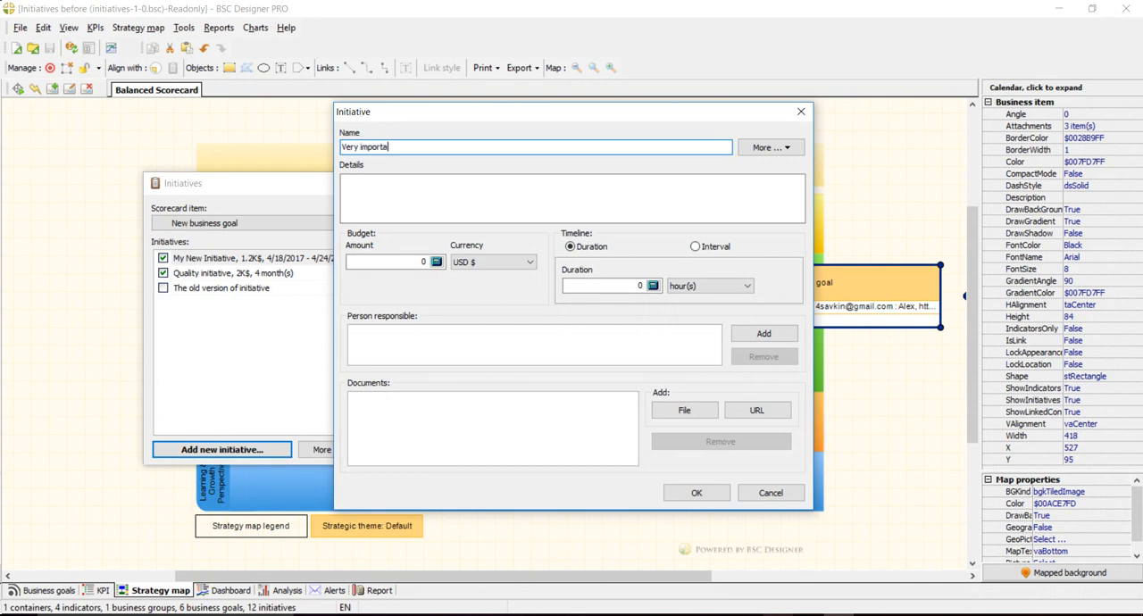
left_click(392, 261)
type("20,000")
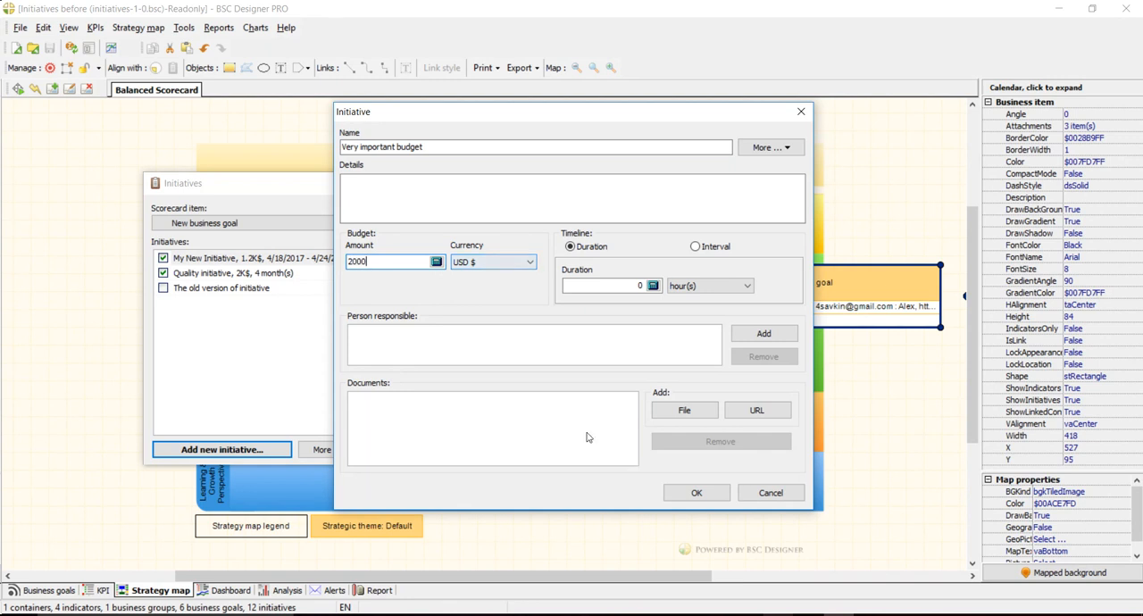
left_click(713, 497)
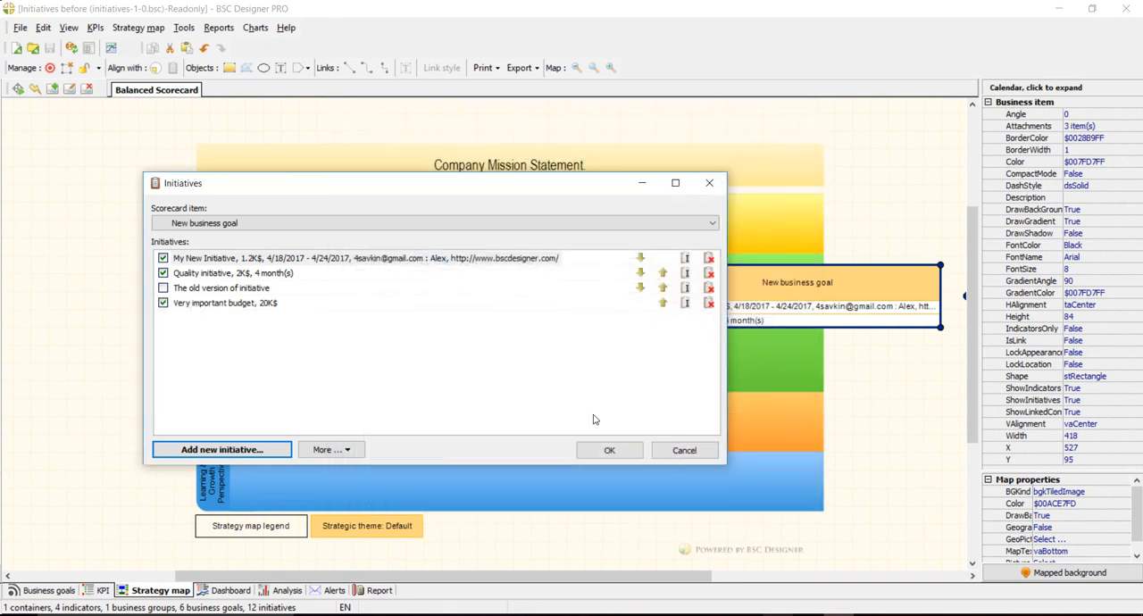
left_click(608, 450)
- Increase the height of the "New business goal" box on the strategy map by extending its lower edge
double_click(857, 322)
left_click(811, 432)
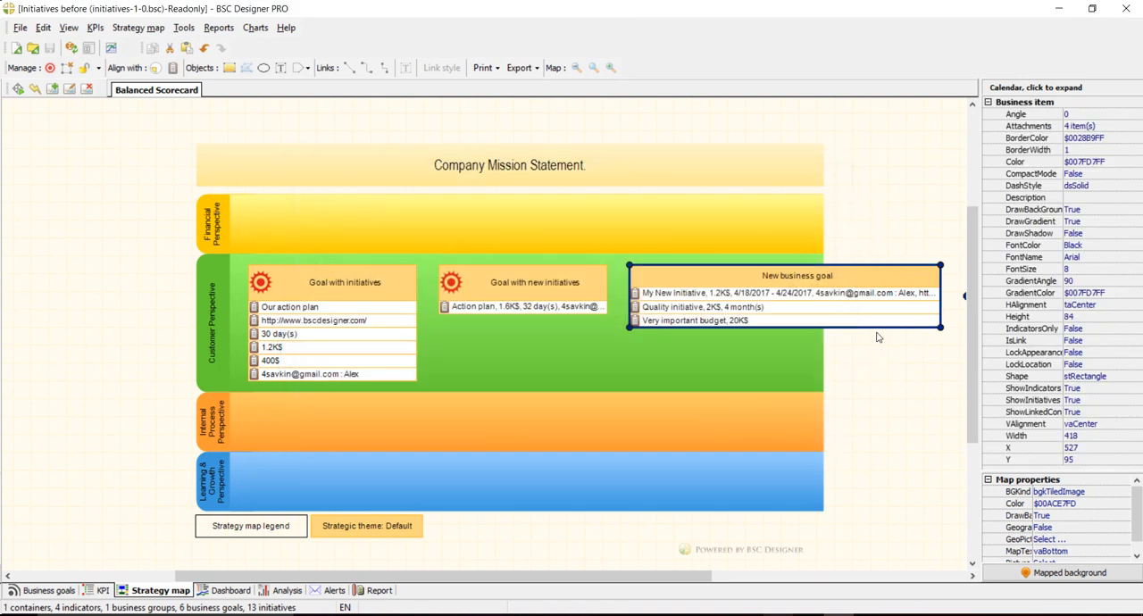
left_click_drag(871, 329, 876, 348)
left_click(873, 386)
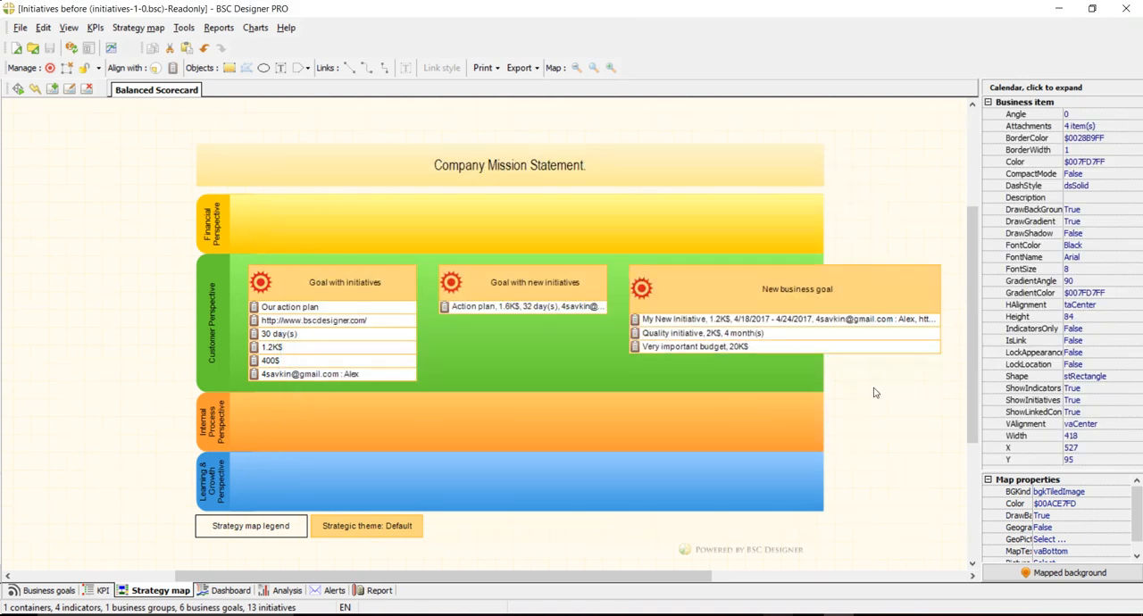
- Hide the initiative "Very important budget" of "New business goal" from the strategy map and return to the map
double_click(790, 284)
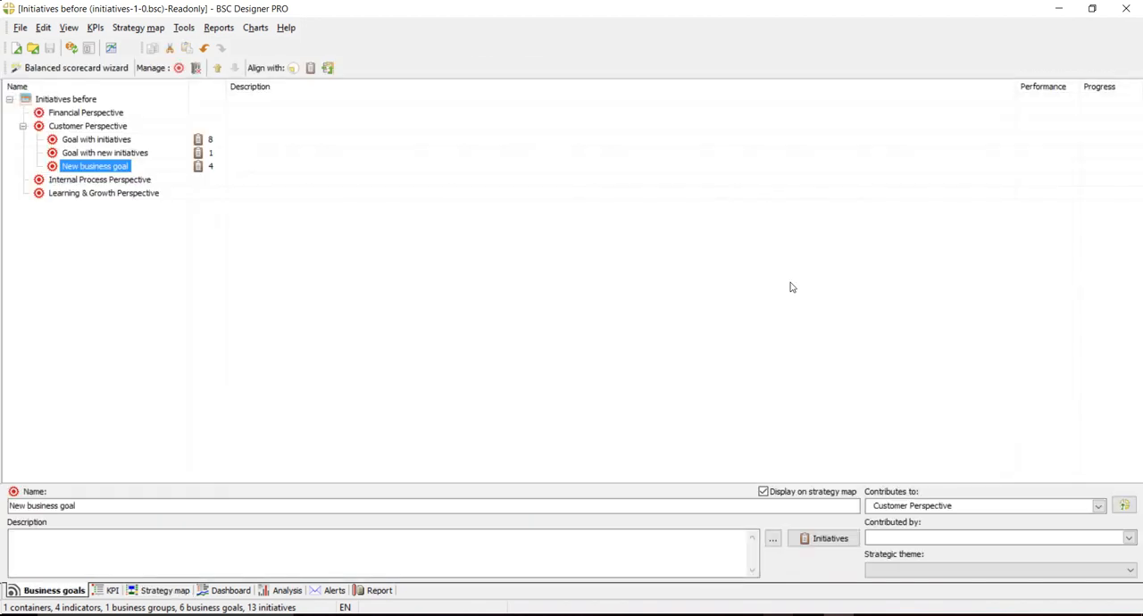
left_click(198, 166)
left_click(300, 288)
left_click(383, 247)
left_click(748, 442)
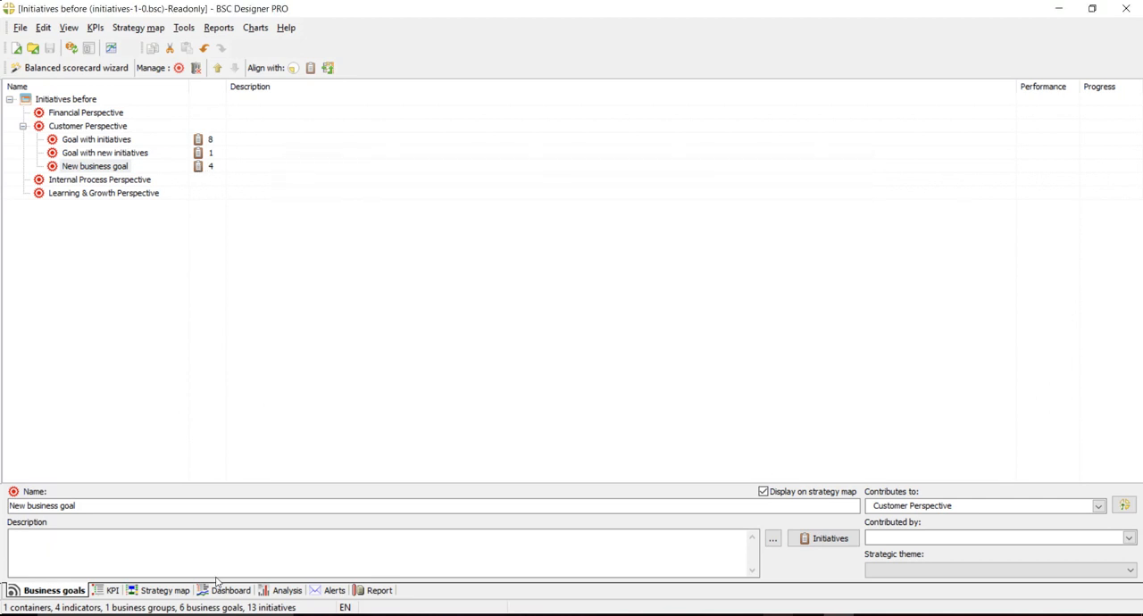
left_click(178, 590)
left_click(542, 349)
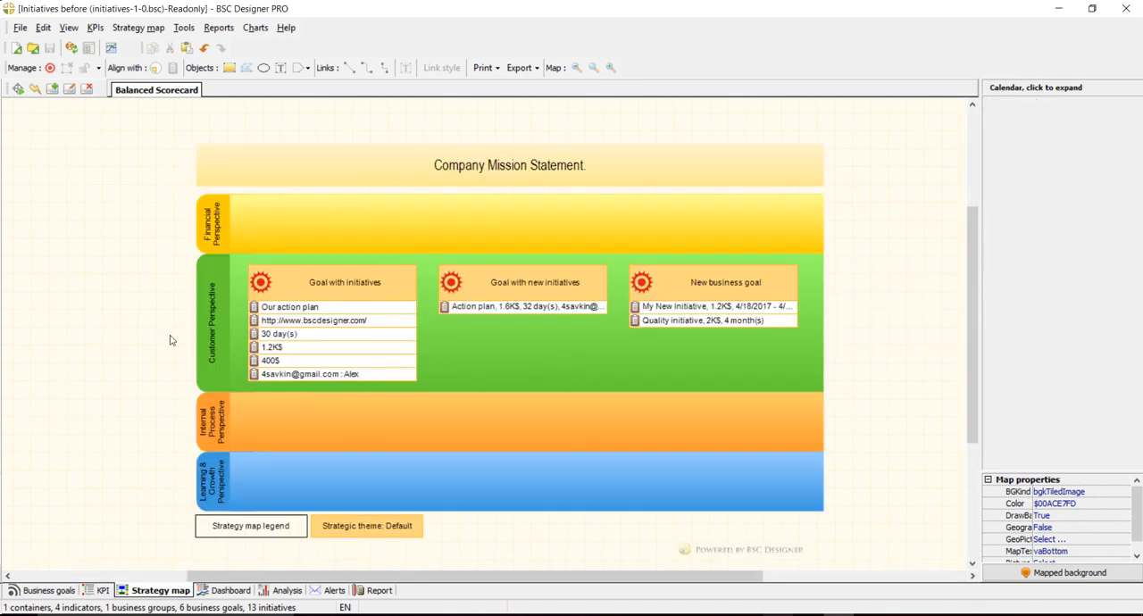